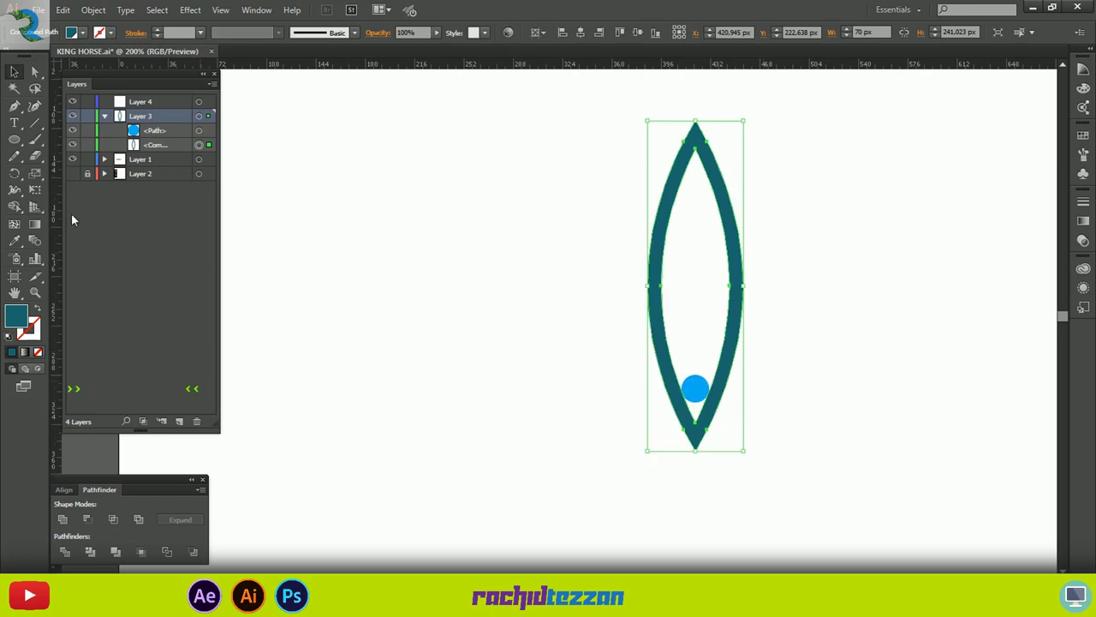
# Rotate a copy of the leaf outline by 120° around the center of the small blue circle.
pyautogui.click(14, 174)
pyautogui.scroll(3, 686, 381)
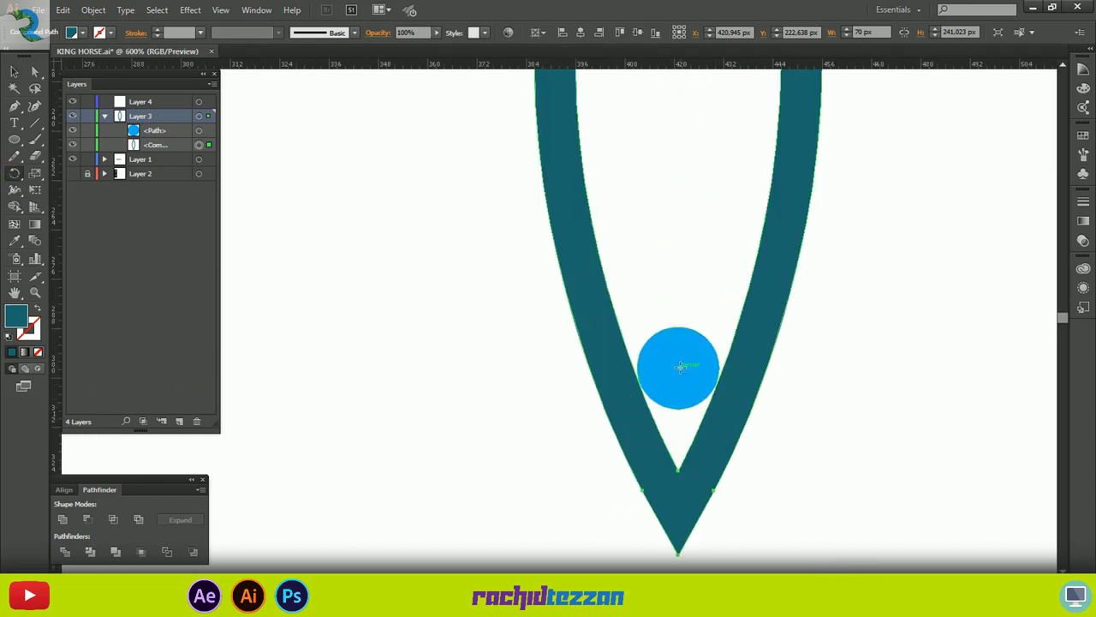
pyautogui.keyDown('alt'); pyautogui.click(680, 367); pyautogui.keyUp('alt')
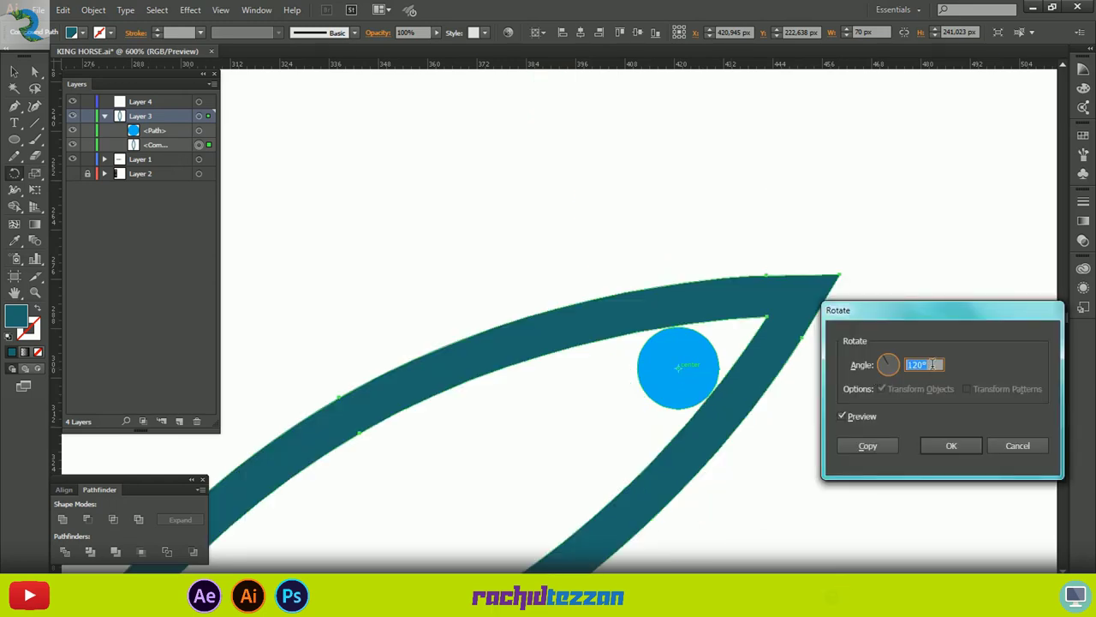
pyautogui.click(843, 415)
pyautogui.click(843, 415)
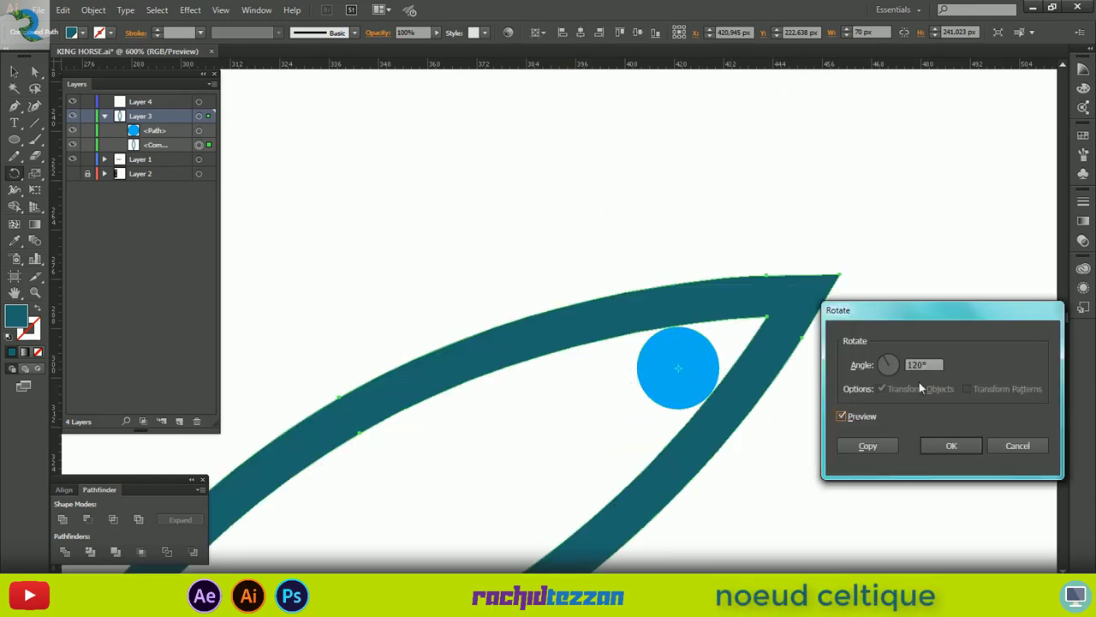
pyautogui.click(865, 445)
# Repeat the rotated copy to complete the three-leaf arrangement, and clear the selection.
pyautogui.scroll(-2, 694, 361)
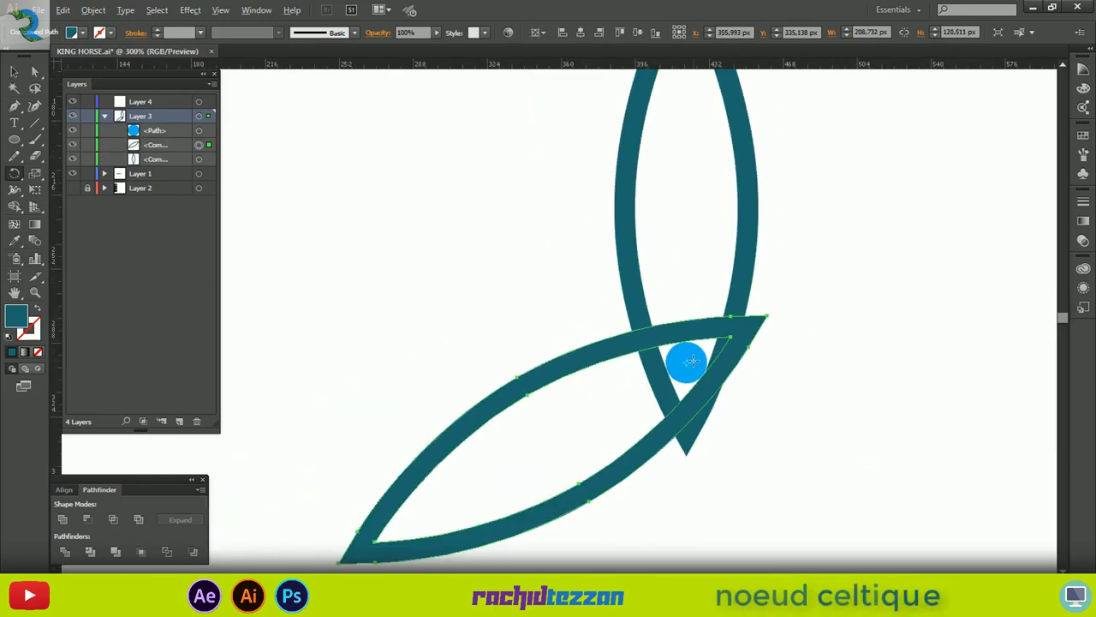
pyautogui.scroll(-1, 692, 361)
pyautogui.hotkey('ctrl', 'd')
pyautogui.click(15, 76)
pyautogui.click(551, 299)
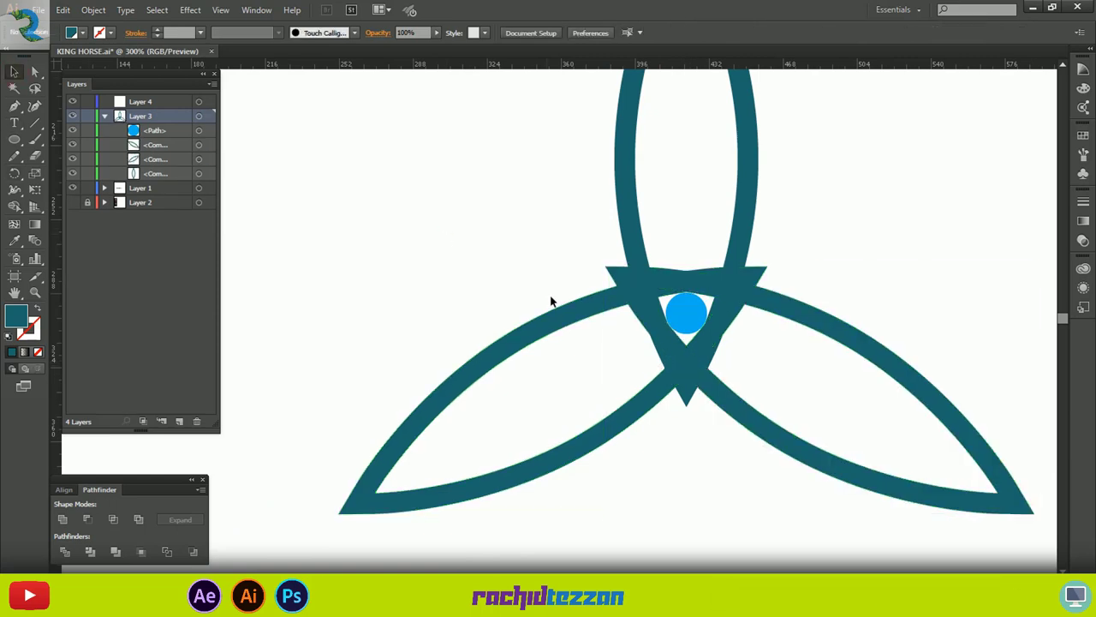
# Delete the small blue circle at the center of the three leaves.
pyautogui.scroll(-1, 553, 304)
pyautogui.scroll(2, 575, 317)
pyautogui.click(647, 376)
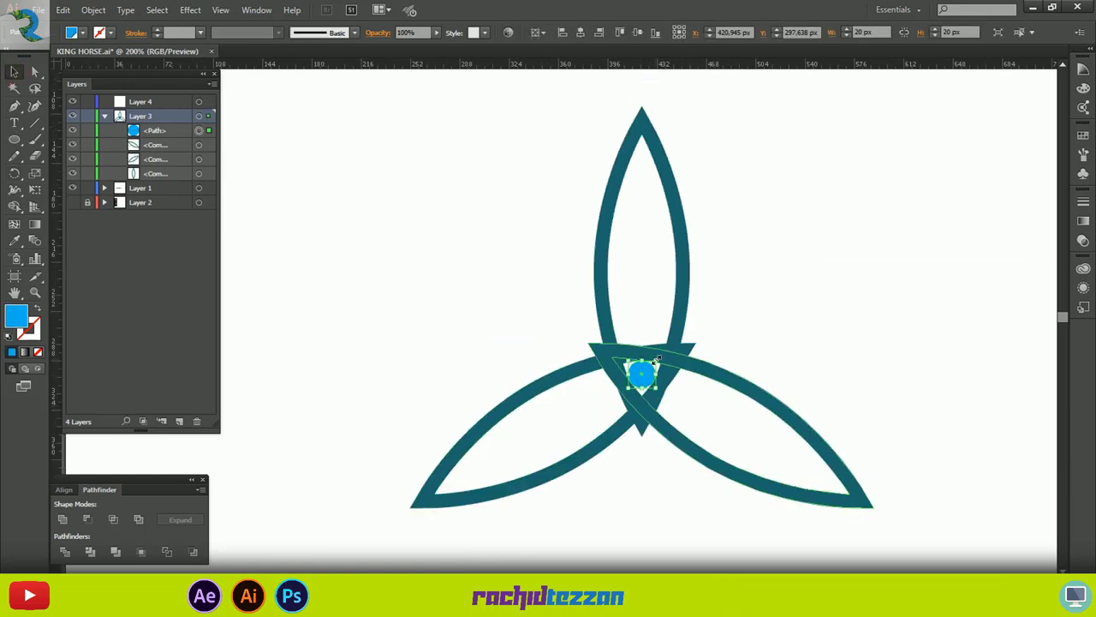
pyautogui.press('Delete')
pyautogui.click(854, 288)
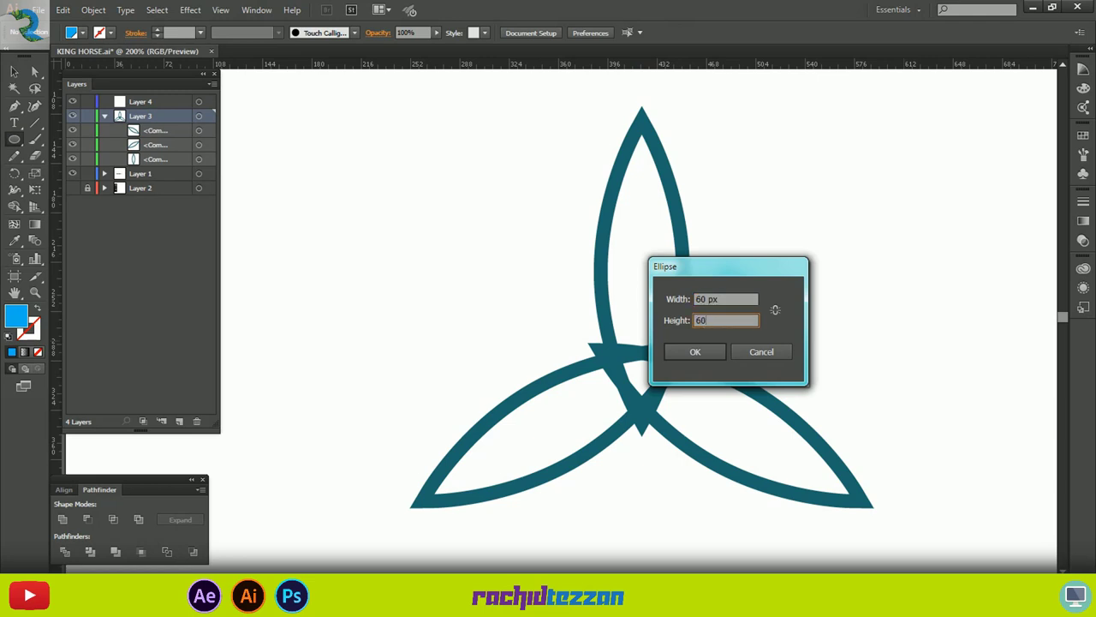
pyautogui.press('Return')
pyautogui.press('Delete')
pyautogui.click(852, 281)
pyautogui.write('100')
pyautogui.press('Tab')
pyautogui.press('Return')
pyautogui.click(580, 32)
pyautogui.click(638, 32)
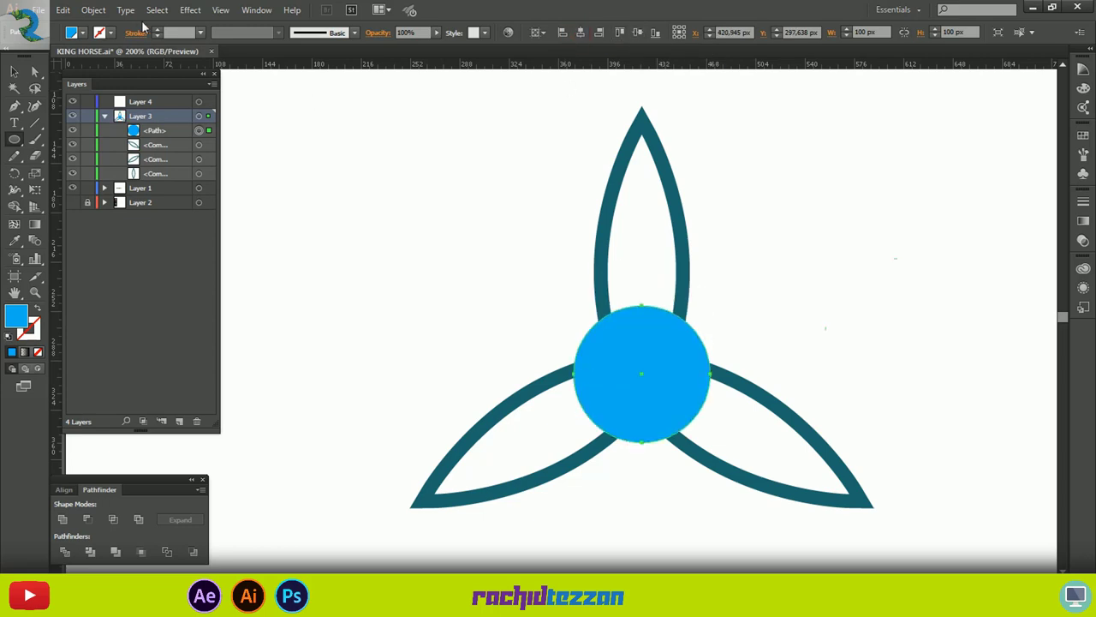
pyautogui.press('Delete')
# Draw a 200 px blue circle and center it horizontally and vertically on the artboard.
pyautogui.click(817, 260)
pyautogui.write('200')
pyautogui.press('Return')
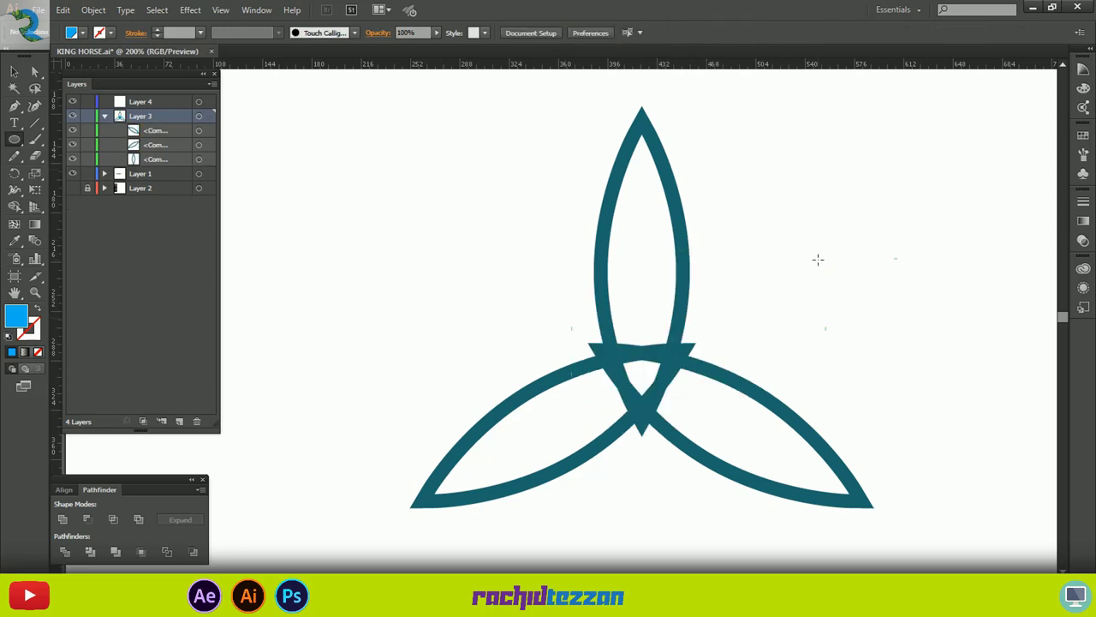
pyautogui.click(580, 32)
pyautogui.click(637, 32)
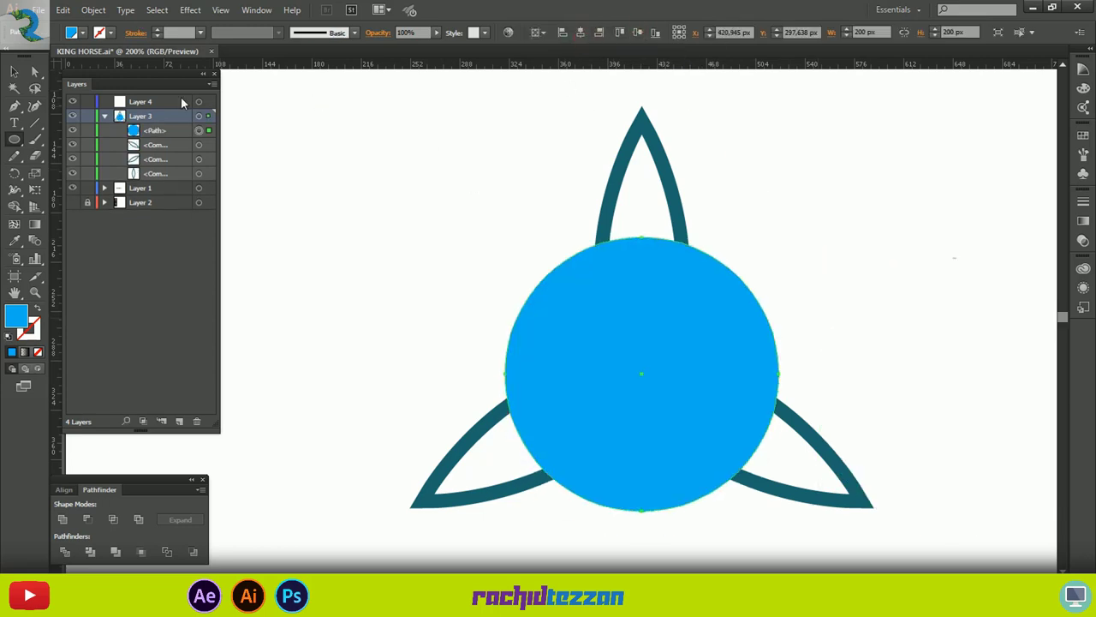
# Draw a 40 px circle, center it horizontally on the artboard and fill it with orange.
pyautogui.click(874, 191)
pyautogui.write('40')
pyautogui.press('Return')
pyautogui.click(580, 31)
pyautogui.click(638, 31)
pyautogui.click(1084, 135)
pyautogui.click(932, 161)
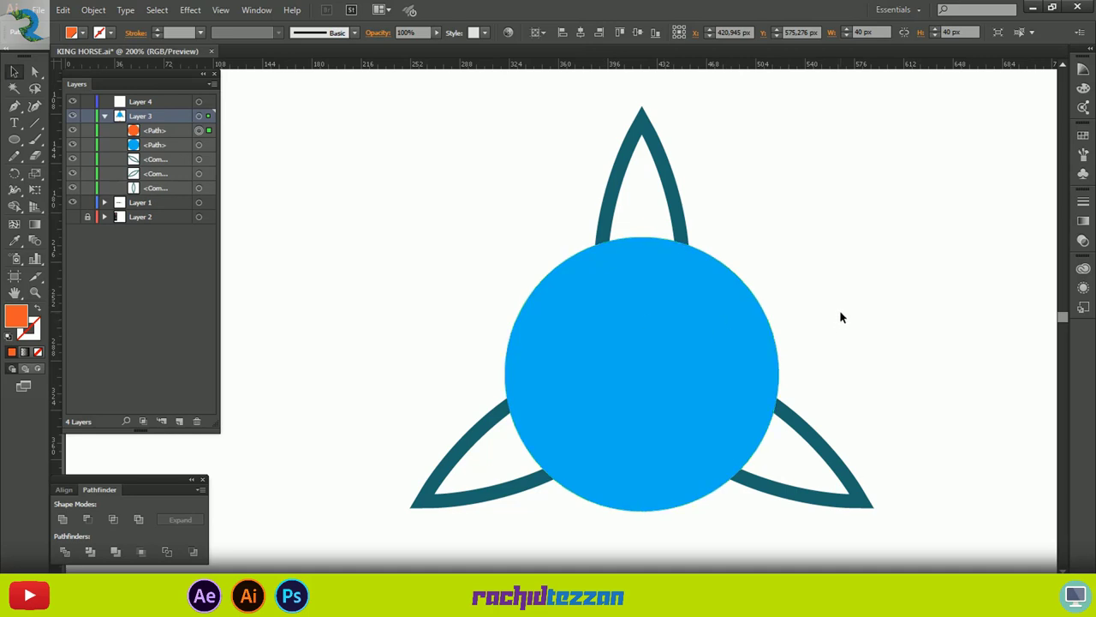
# Center the small orange circle vertically so it sits in the middle of the large blue circle.
pyautogui.moveTo(808, 318); pyautogui.dragTo(630, 396)
pyautogui.click(792, 323)
pyautogui.scroll(-3, 710, 284)
pyautogui.scroll(2, 710, 290)
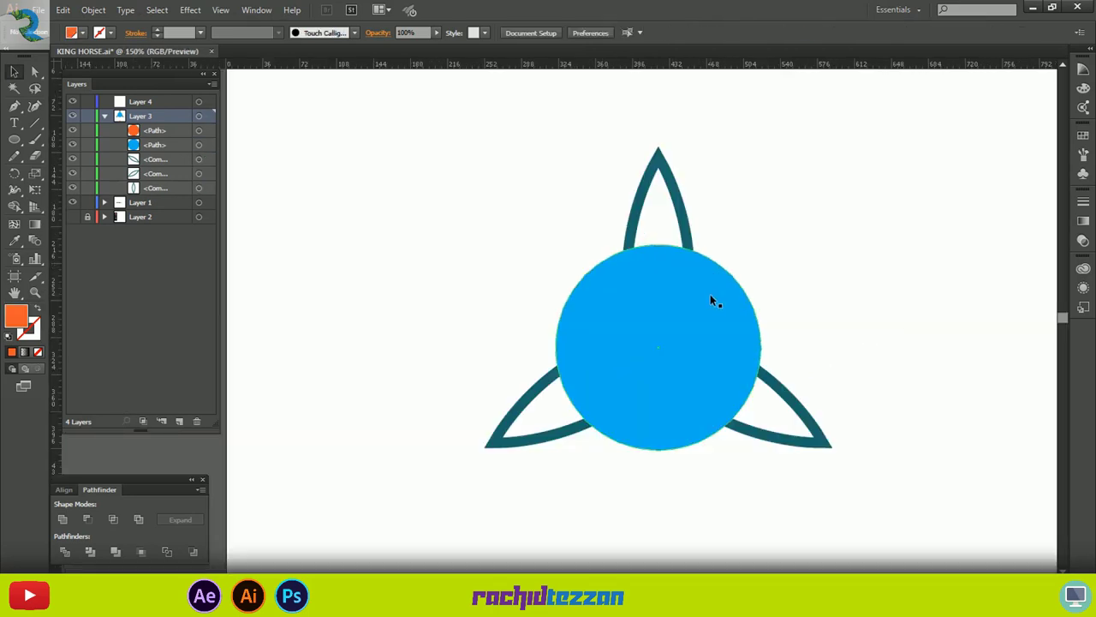
pyautogui.scroll(-3, 710, 297)
pyautogui.click(662, 515)
pyautogui.click(587, 36)
pyautogui.scroll(3, 789, 291)
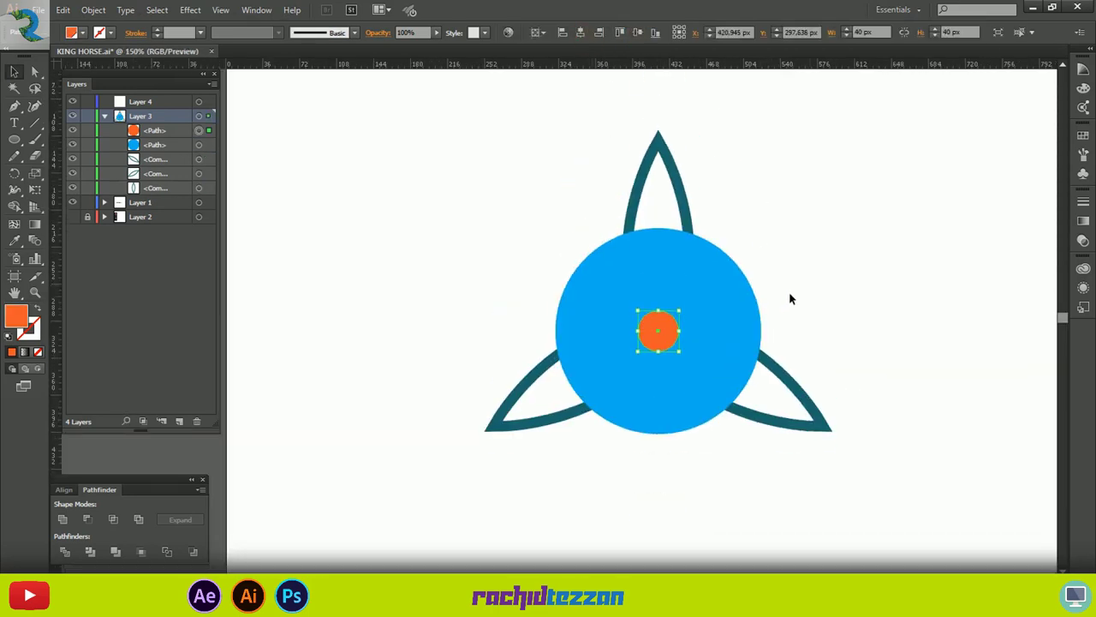
# Select both the blue and orange circles and blend them together.
pyautogui.click(732, 303)
pyautogui.keyDown('shift'); pyautogui.click(663, 336); pyautogui.keyUp('shift')
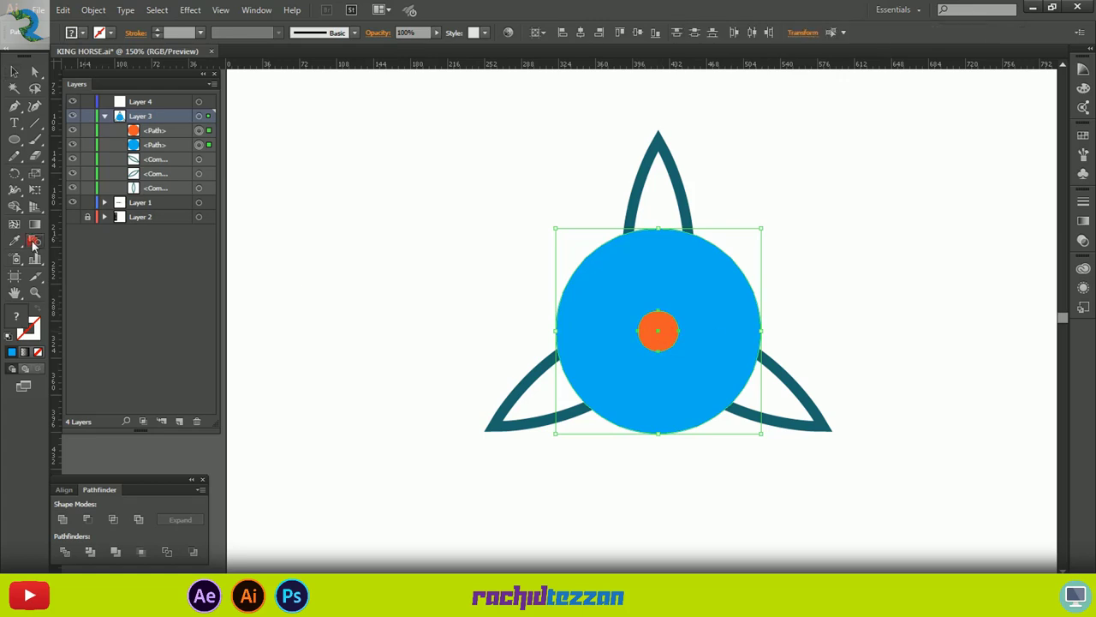
pyautogui.click(34, 243)
pyautogui.scroll(2, 625, 276)
pyautogui.click(699, 352)
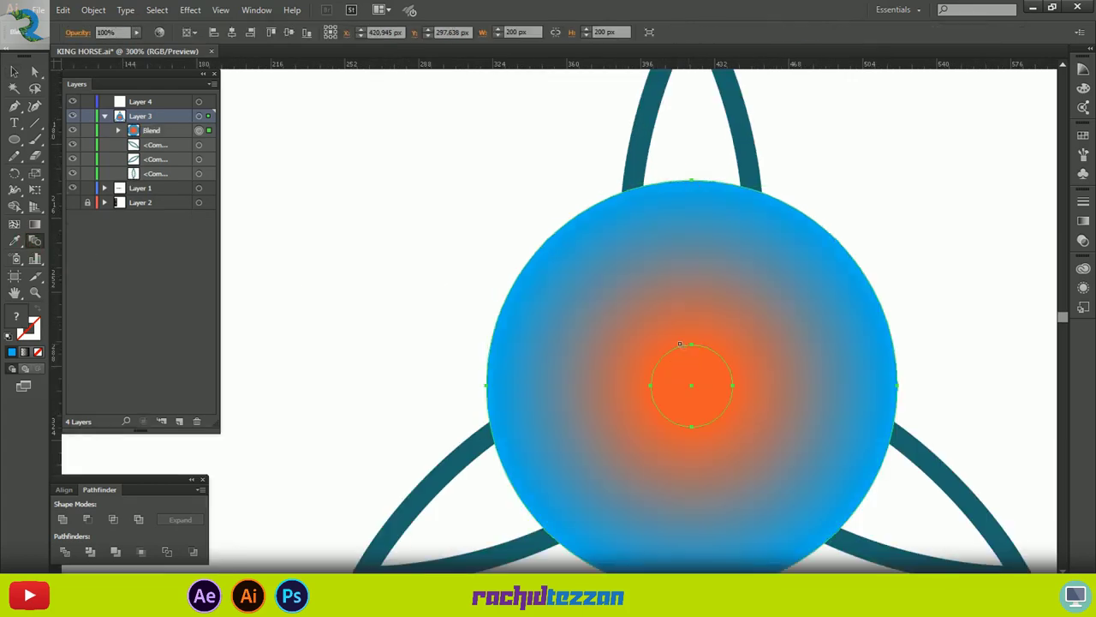
# Set the blend spacing to Specified Steps with a value of 6.
pyautogui.doubleClick(34, 240)
pyautogui.click(811, 285)
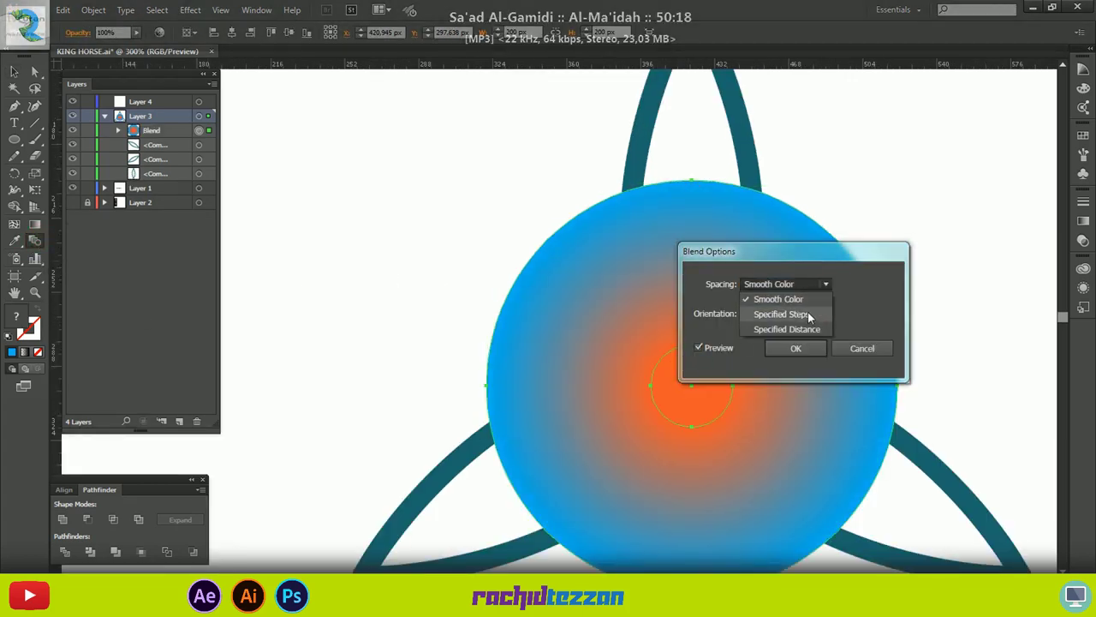
pyautogui.click(808, 313)
pyautogui.write('5')
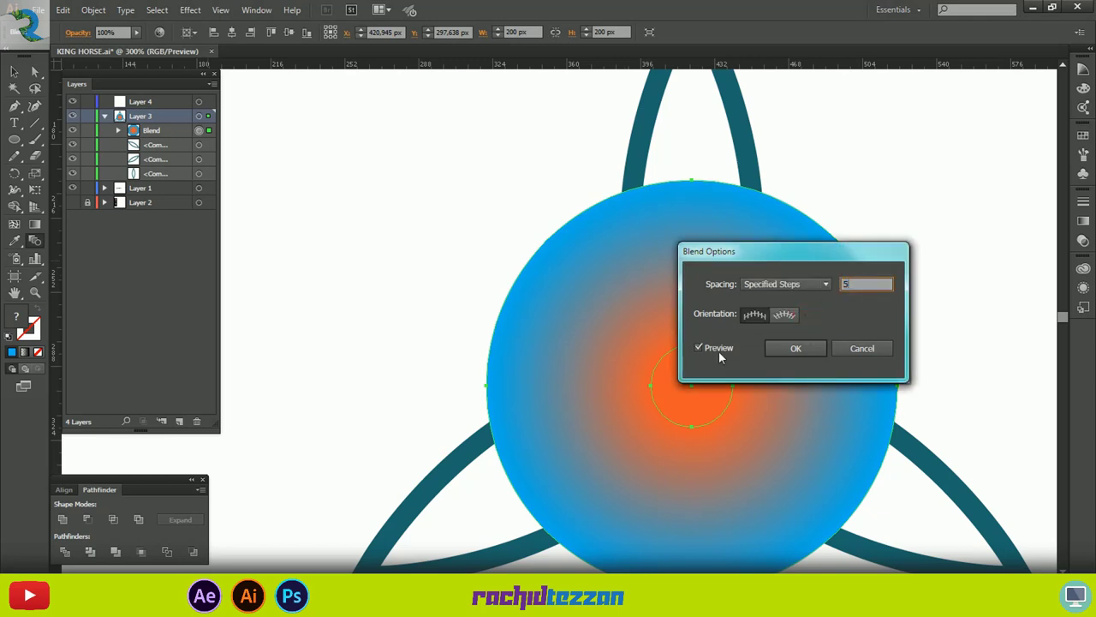
pyautogui.click(698, 348)
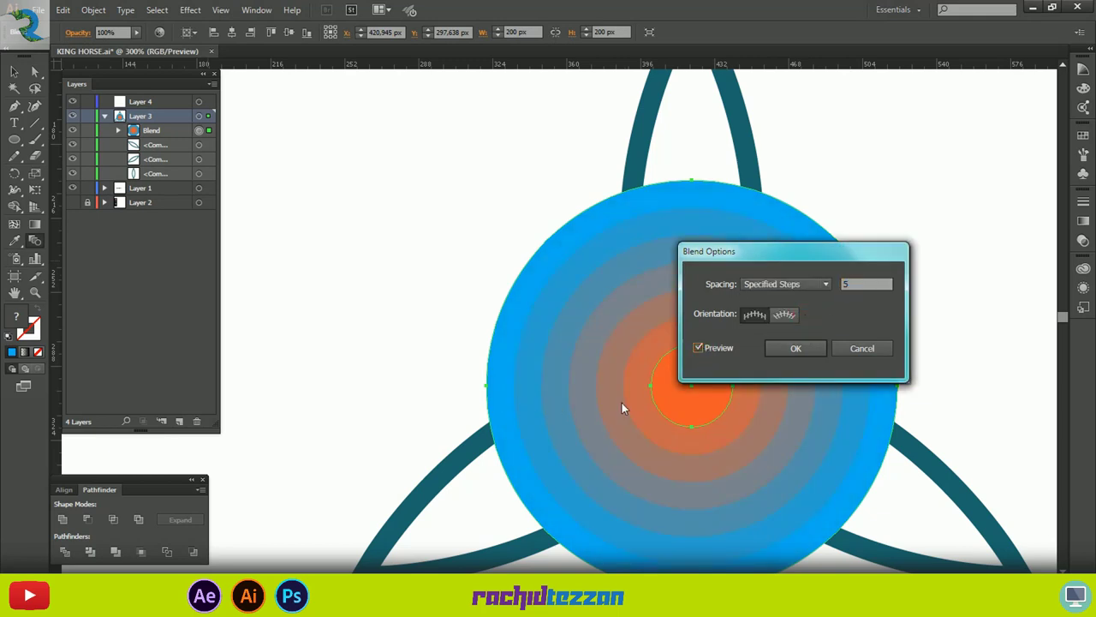
pyautogui.moveTo(859, 284); pyautogui.dragTo(835, 287)
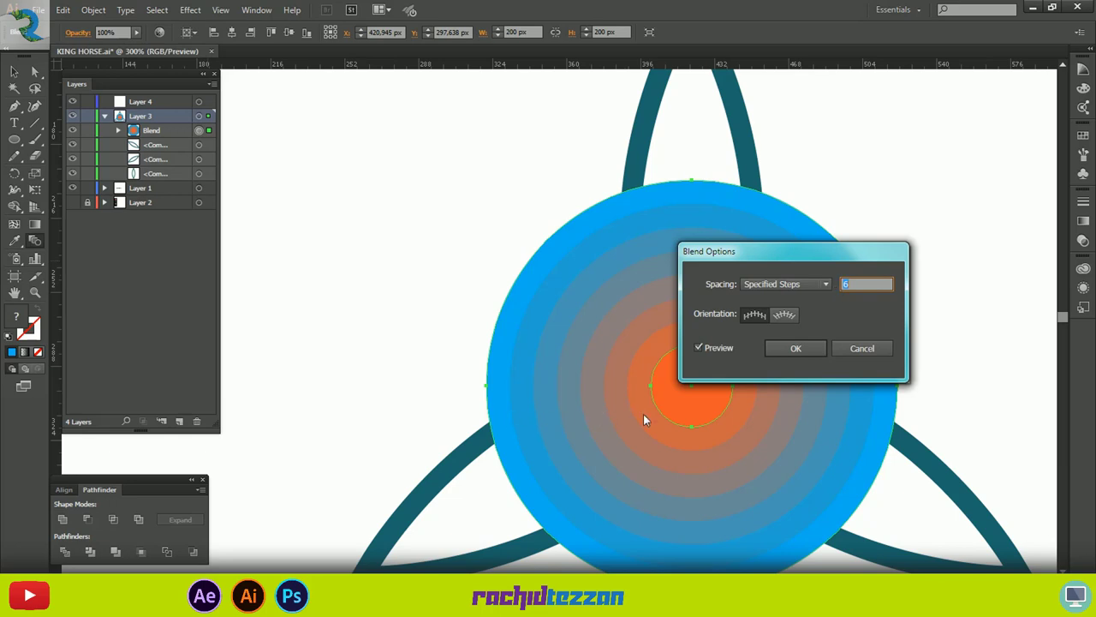
pyautogui.click(795, 347)
# Expand the blend into separate concentric shapes and ungroup them.
pyautogui.click(93, 9)
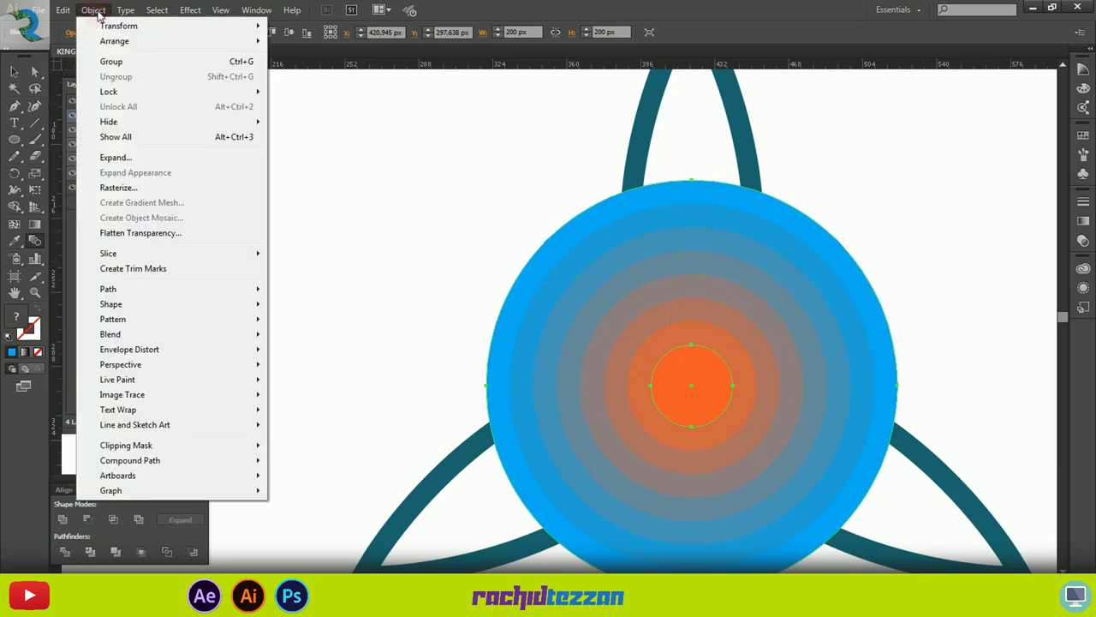
pyautogui.click(111, 156)
pyautogui.click(516, 376)
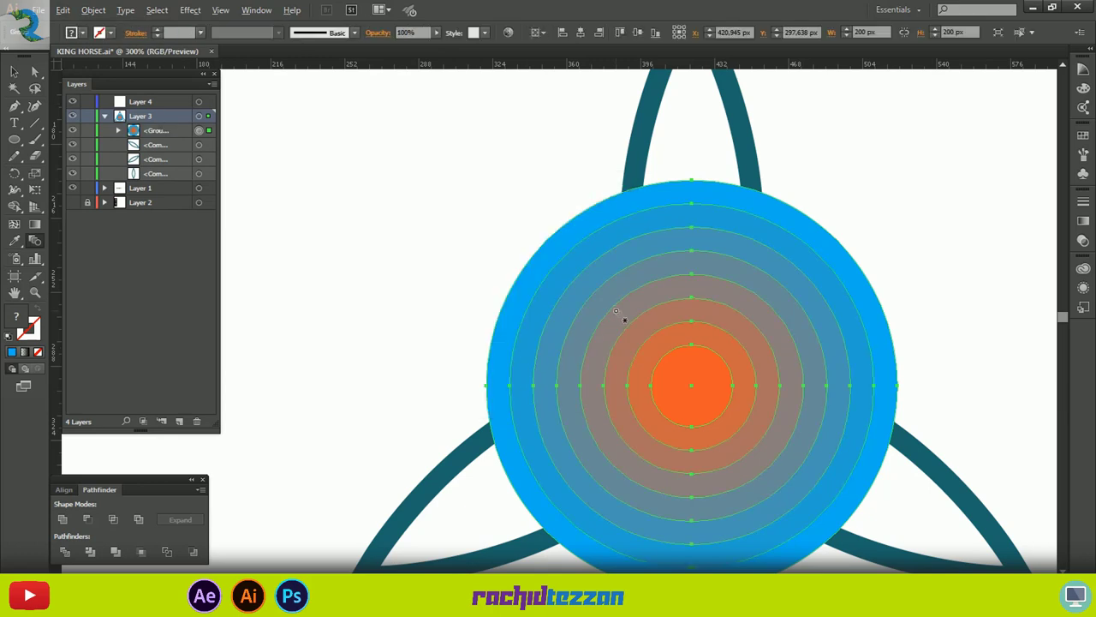
pyautogui.hotkey('ctrl', '-')
pyautogui.rightClick(700, 310)
pyautogui.click(722, 383)
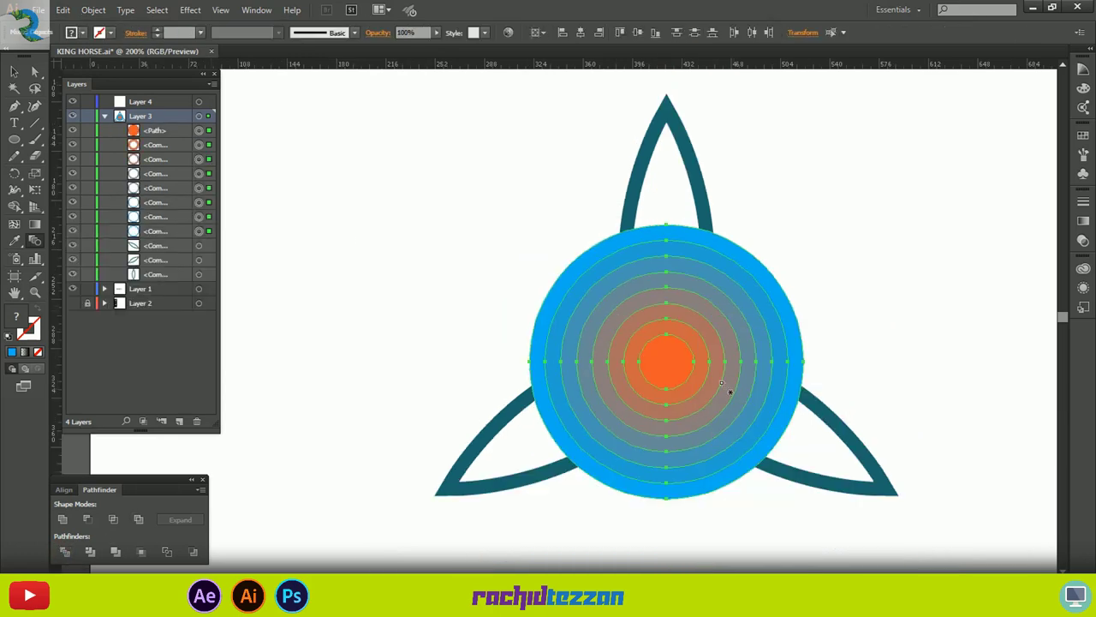
# Select all the rings and leaves, and ready the Shape Builder tool with a lime green fill.
pyautogui.click(12, 73)
pyautogui.click(838, 265)
pyautogui.scroll(-1, 838, 264)
pyautogui.moveTo(488, 121); pyautogui.dragTo(846, 473)
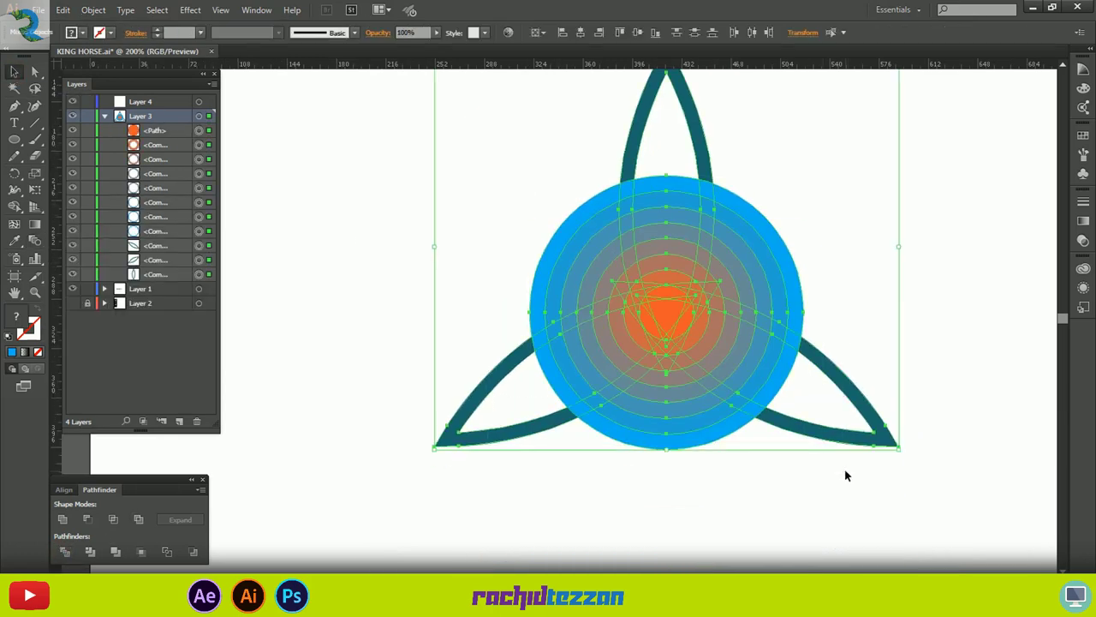
pyautogui.click(14, 206)
pyautogui.click(1083, 135)
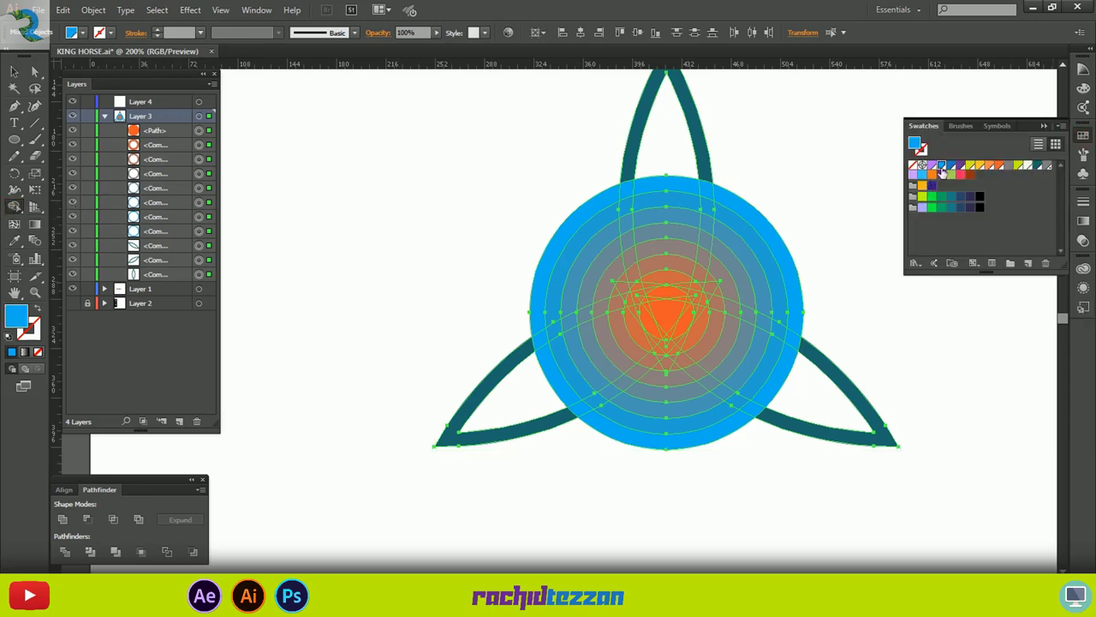
pyautogui.click(1019, 166)
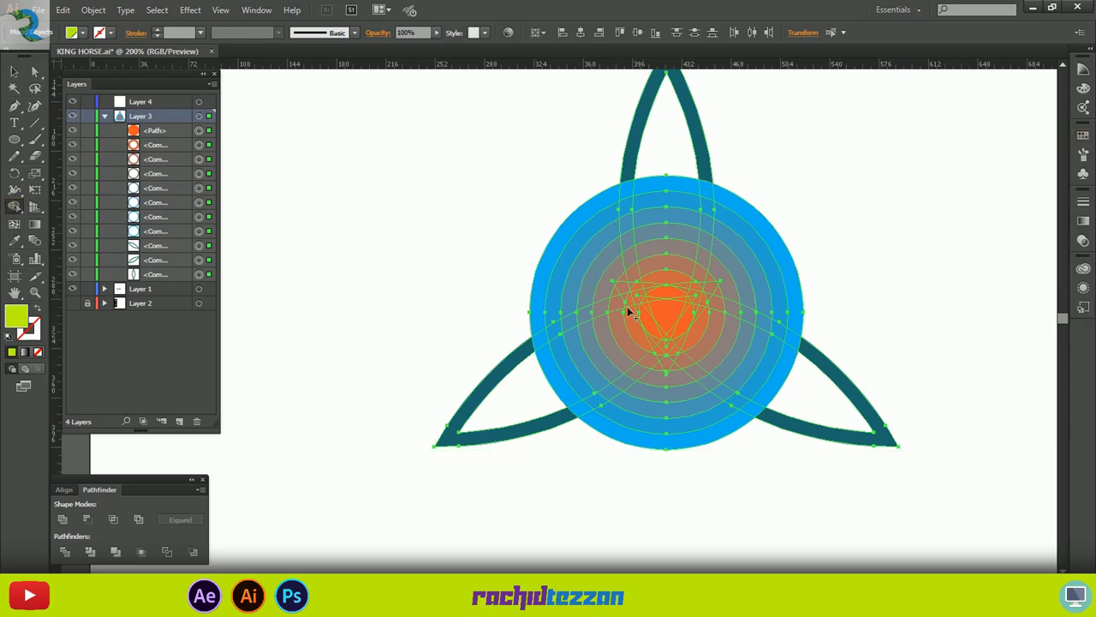
# Remove the segments of the second-outermost ring outside the leaf bands with the Shape Builder.
pyautogui.scroll(1, 606, 308)
pyautogui.scroll(-2, 514, 326)
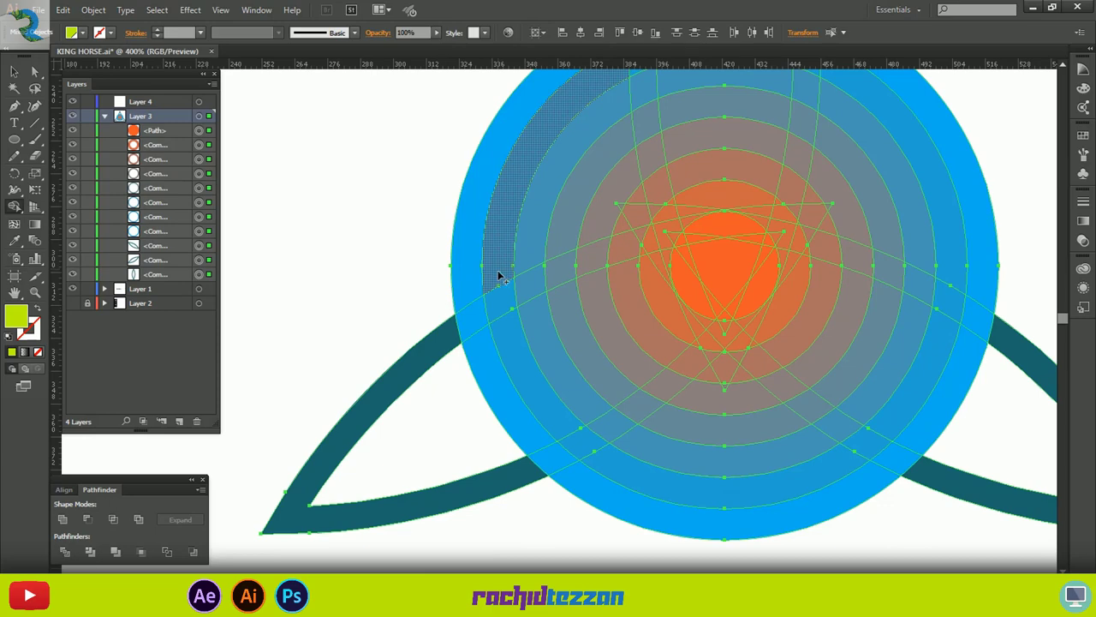
pyautogui.moveTo(502, 275)
pyautogui.mouseDown()
pyautogui.moveTo(522, 360)
pyautogui.moveTo(751, 491)
pyautogui.moveTo(856, 441)
pyautogui.mouseUp()
pyautogui.keyDown('alt'); pyautogui.click(922, 385); pyautogui.keyUp('alt')
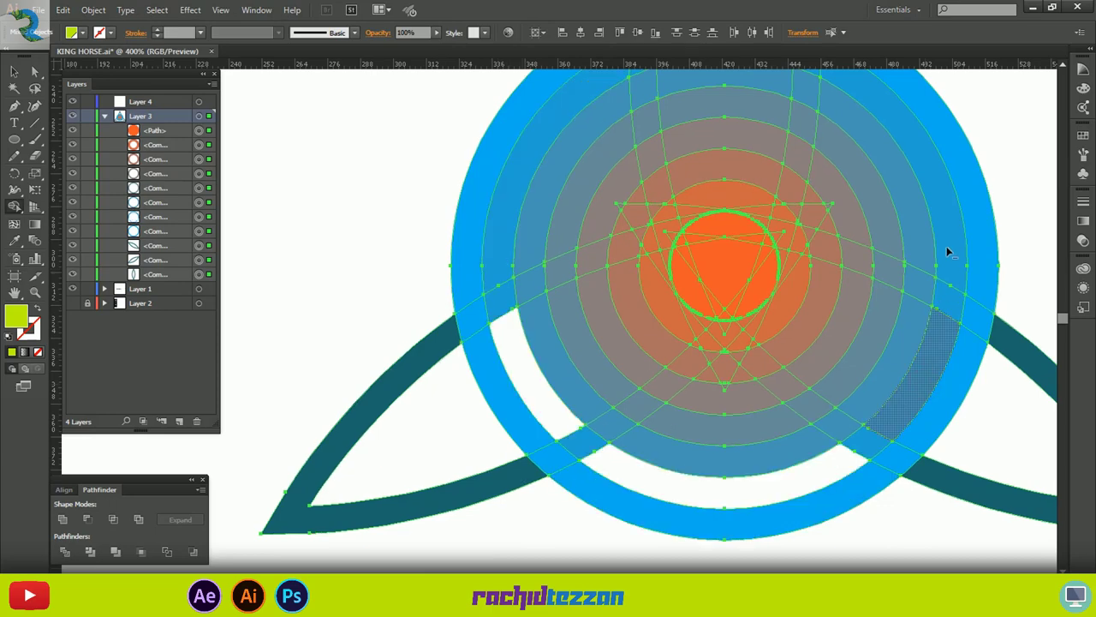
pyautogui.keyDown('alt'); pyautogui.click(946, 245); pyautogui.keyUp('alt')
pyautogui.scroll(1, 835, 283)
pyautogui.keyDown('alt'); pyautogui.click(556, 179); pyautogui.keyUp('alt')
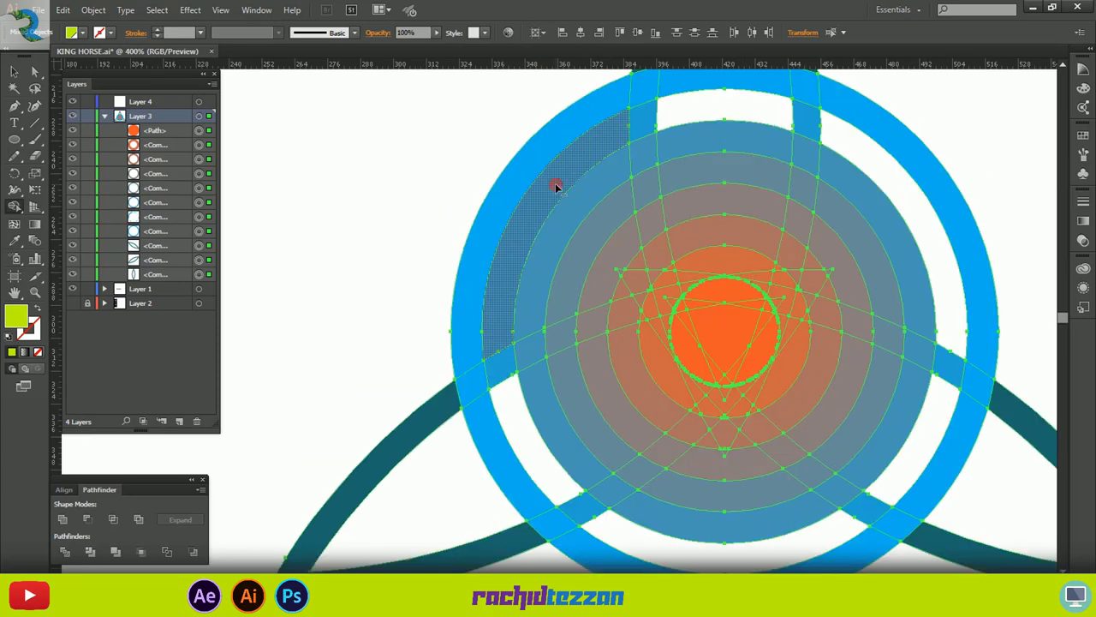
# Remove the fourth ring's segments between the leaf bands, counting from the outside, keeping the bands intact.
pyautogui.keyDown('alt'); pyautogui.click(579, 278); pyautogui.keyUp('alt')
pyautogui.keyDown('alt'); pyautogui.click(580, 412); pyautogui.keyUp('alt')
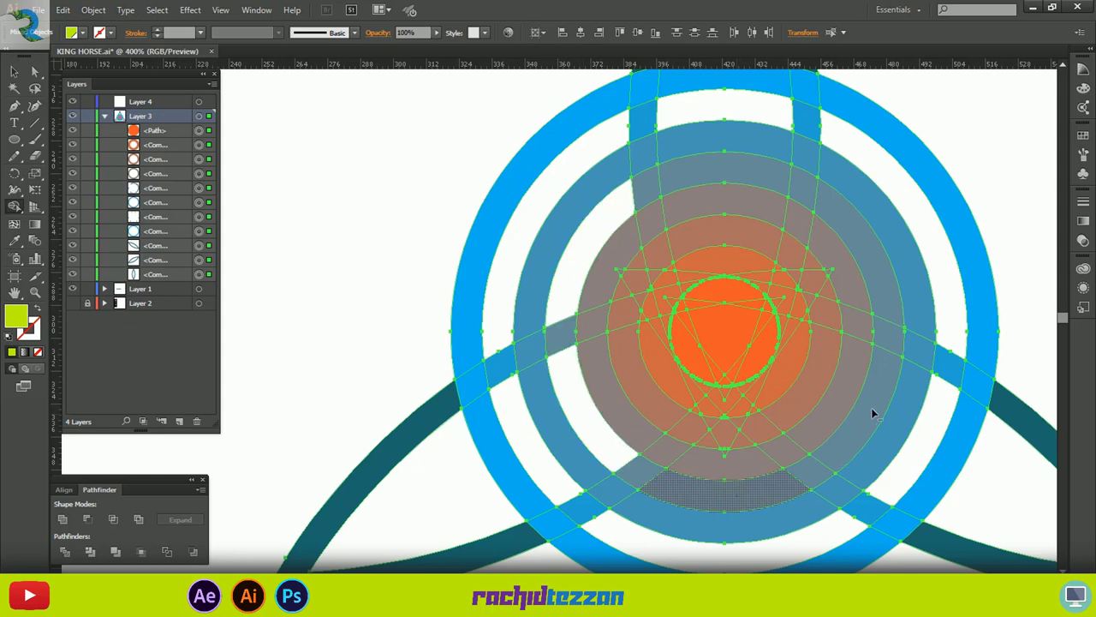
pyautogui.keyDown('alt'); pyautogui.click(854, 240); pyautogui.keyUp('alt')
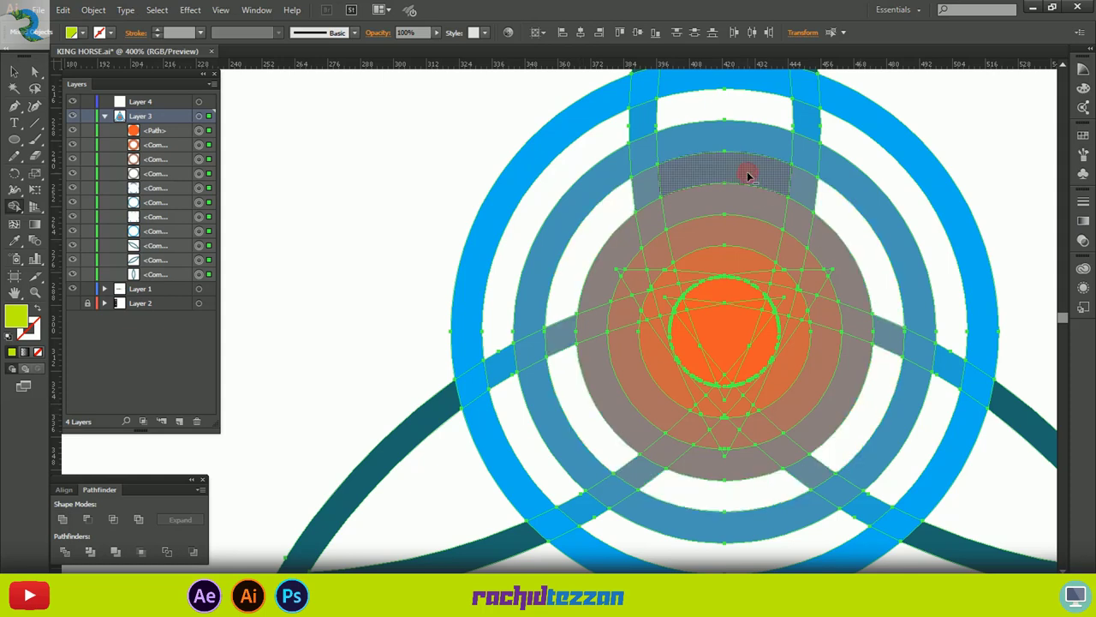
pyautogui.keyDown('alt'); pyautogui.click(748, 176); pyautogui.keyUp('alt')
# Remove the sixth ring's segments between the leaf bands, including the areas around the leaf tips.
pyautogui.keyDown('alt'); pyautogui.click(678, 283); pyautogui.keyUp('alt')
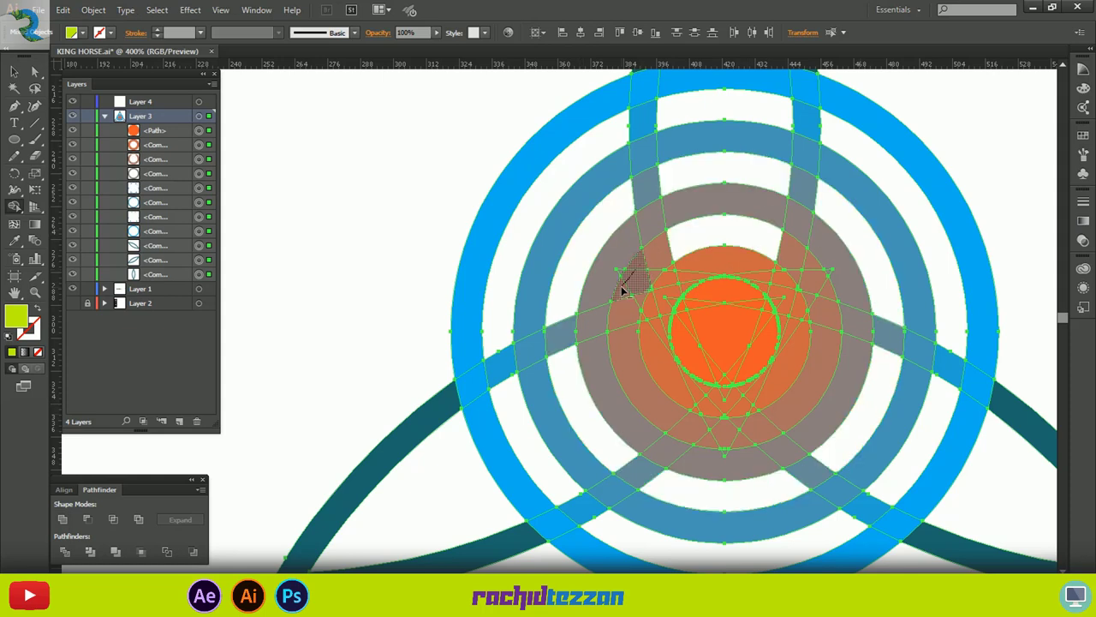
pyautogui.keyDown('alt'); pyautogui.click(695, 433); pyautogui.keyUp('alt')
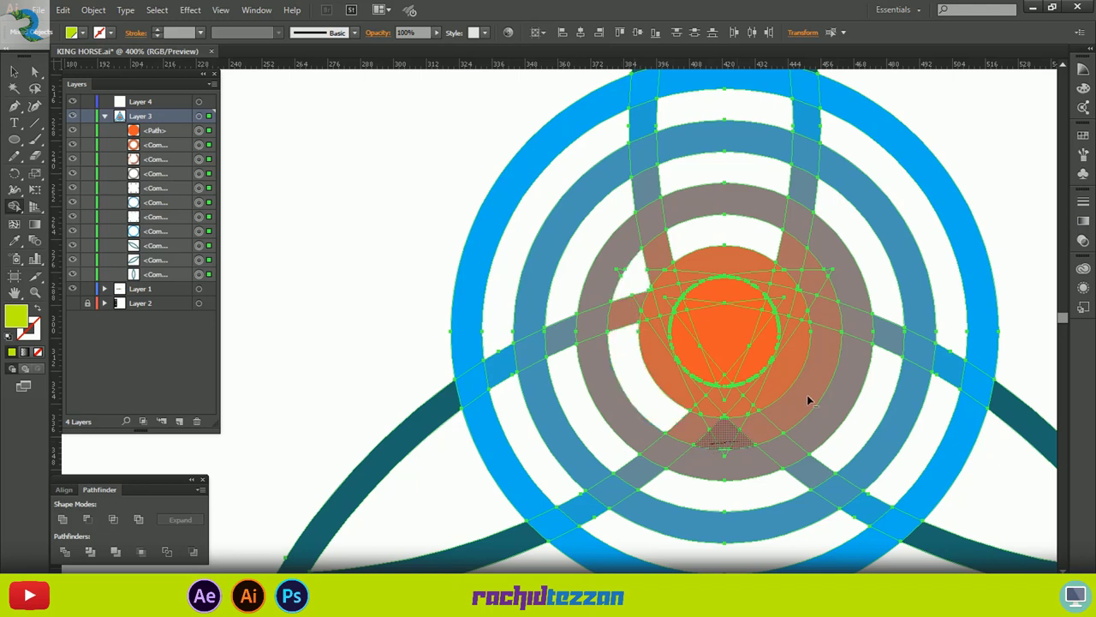
pyautogui.keyDown('alt'); pyautogui.click(822, 338); pyautogui.keyUp('alt')
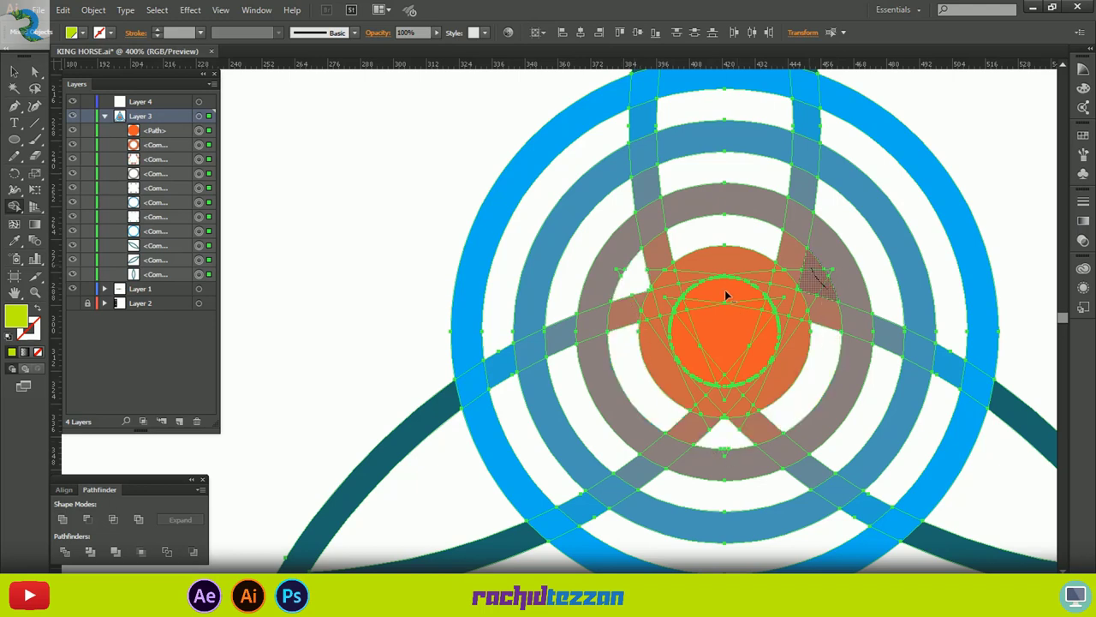
# Try to remove the entire innermost disc and the slivers along its edge with the Shape Builder.
pyautogui.moveTo(726, 296); pyautogui.dragTo(720, 350)
pyautogui.moveTo(683, 312)
pyautogui.mouseDown()
pyautogui.moveTo(727, 379)
pyautogui.moveTo(752, 364)
pyautogui.moveTo(760, 315)
pyautogui.mouseUp()
pyautogui.moveTo(735, 350); pyautogui.dragTo(735, 351)
pyautogui.scroll(4, 698, 332)
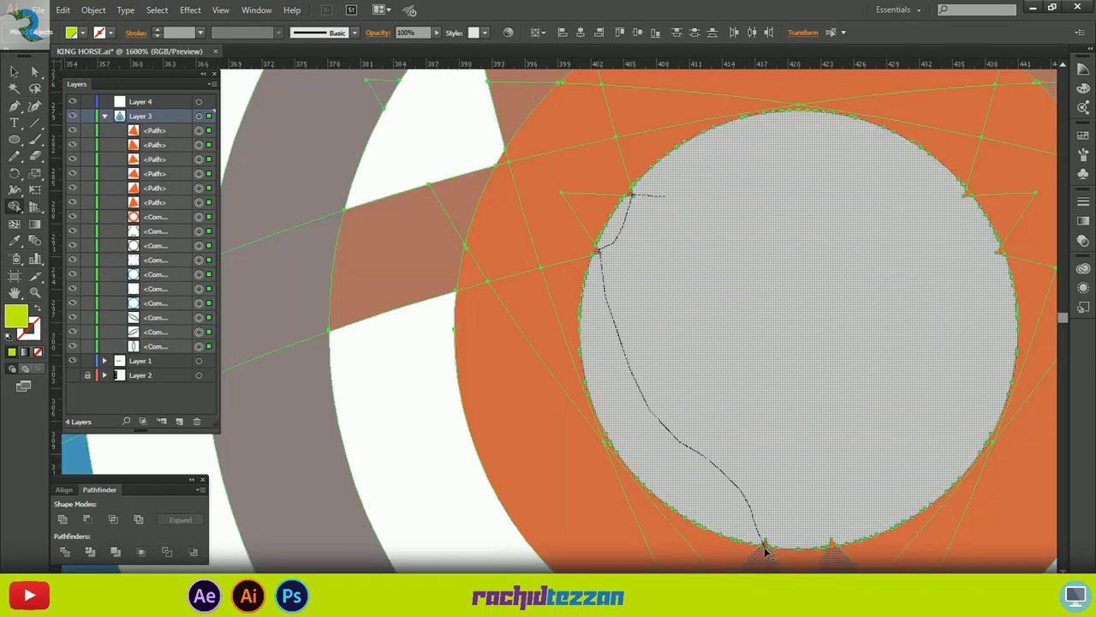
pyautogui.moveTo(765, 548)
pyautogui.mouseDown()
pyautogui.moveTo(834, 542)
pyautogui.moveTo(774, 545)
pyautogui.mouseUp()
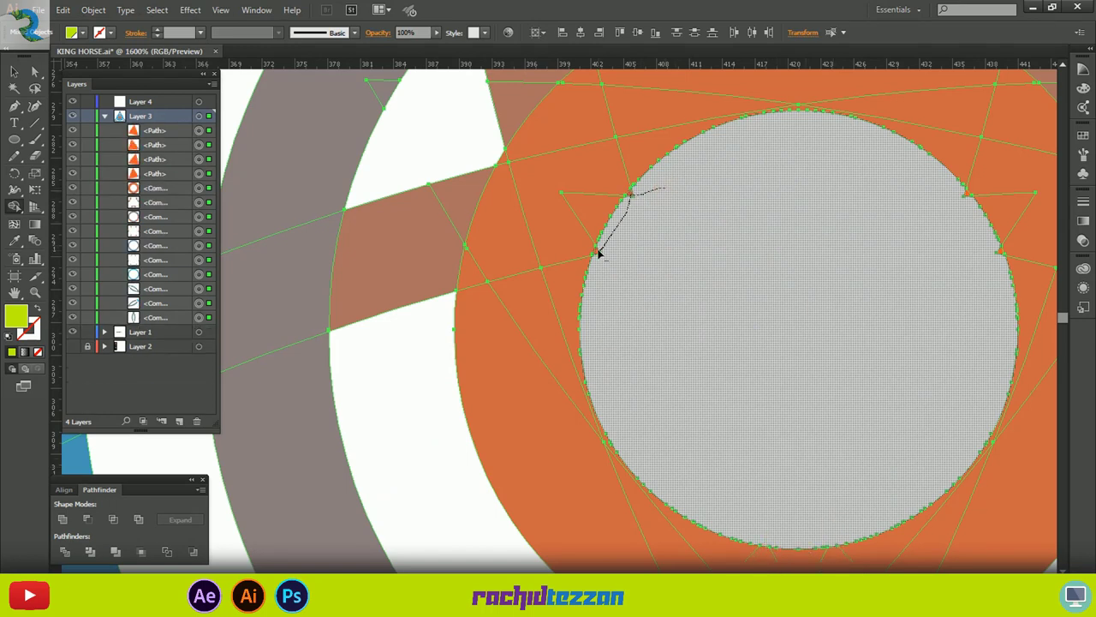
pyautogui.moveTo(599, 252); pyautogui.dragTo(598, 255)
pyautogui.moveTo(971, 208); pyautogui.dragTo(970, 211)
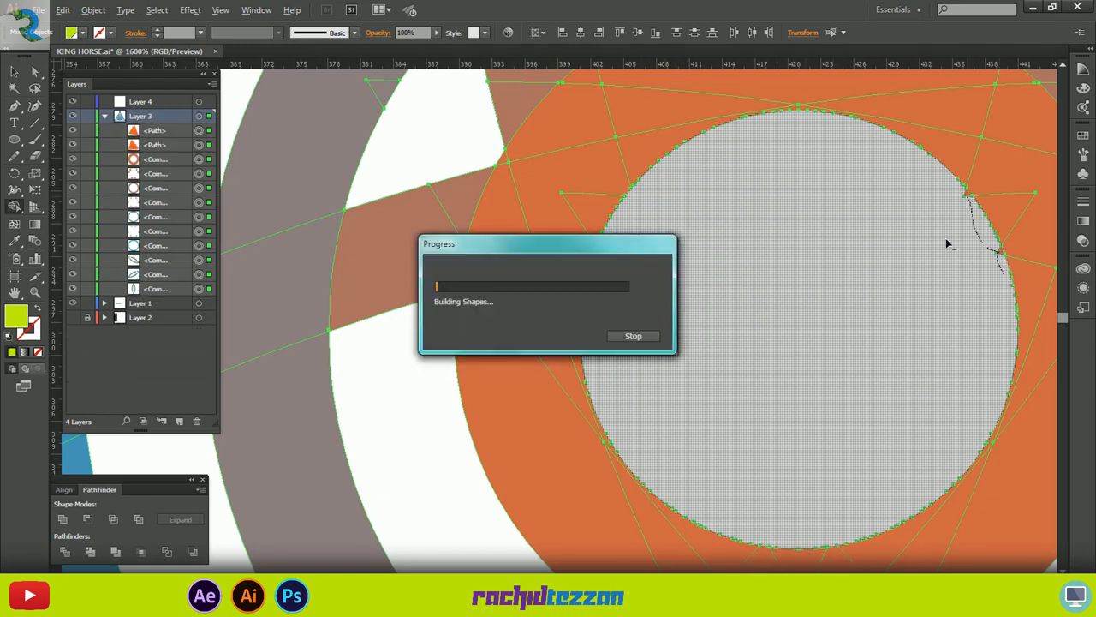
pyautogui.scroll(-4, 891, 272)
pyautogui.scroll(-2, 888, 272)
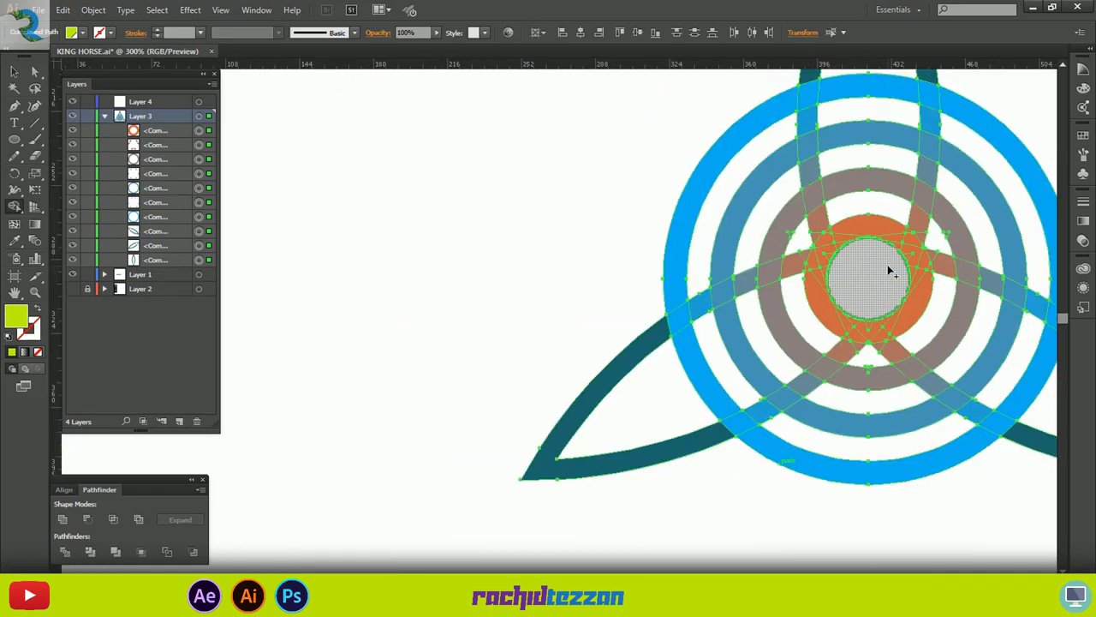
pyautogui.hotkey('ctrl', 'z')
pyautogui.hotkey('ctrl', 'z')
pyautogui.hotkey('ctrl', 'z')
pyautogui.hotkey('ctrl', 'z')
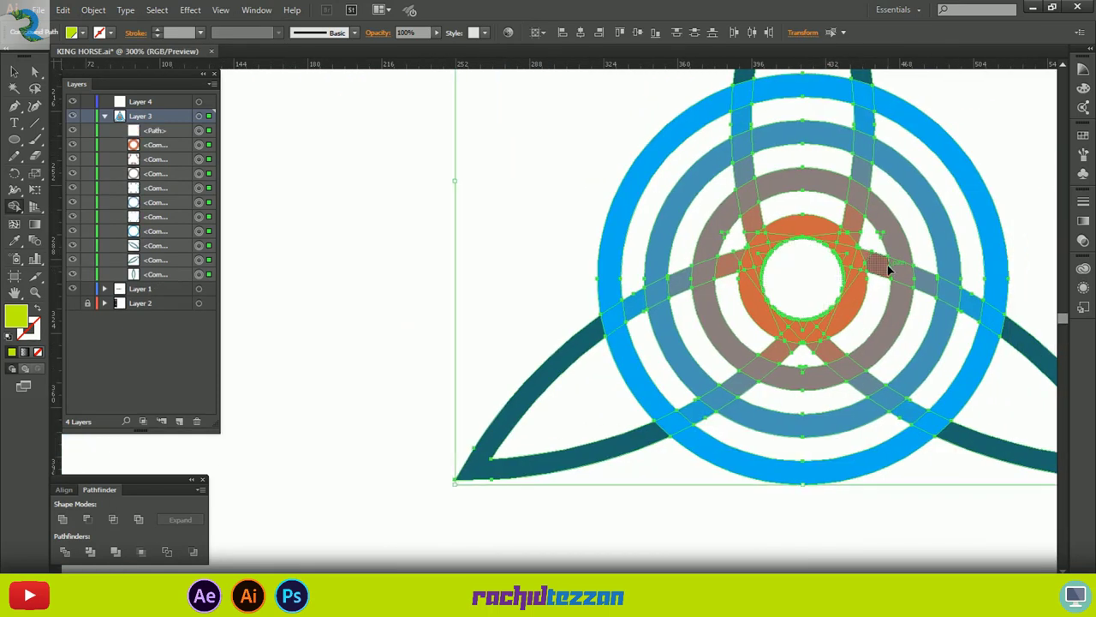
# Remove the central triangular region enclosed by the crossing leaf bands from the innermost disc.
pyautogui.scroll(3, 889, 268)
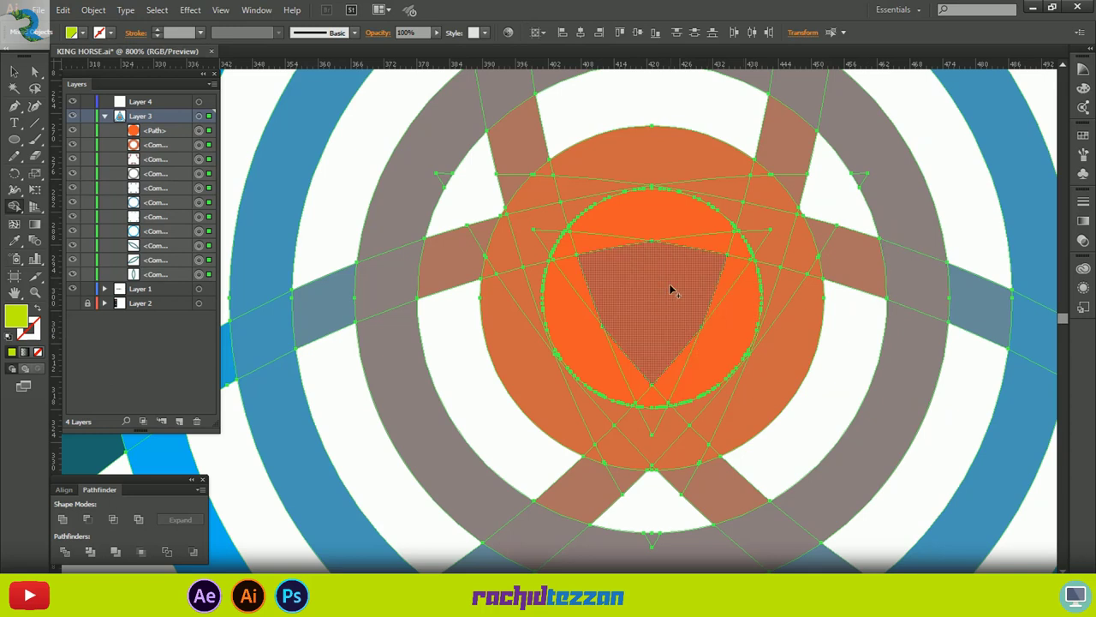
pyautogui.moveTo(625, 226)
pyautogui.mouseDown()
pyautogui.moveTo(602, 251)
pyautogui.moveTo(626, 231)
pyautogui.moveTo(683, 254)
pyautogui.mouseUp()
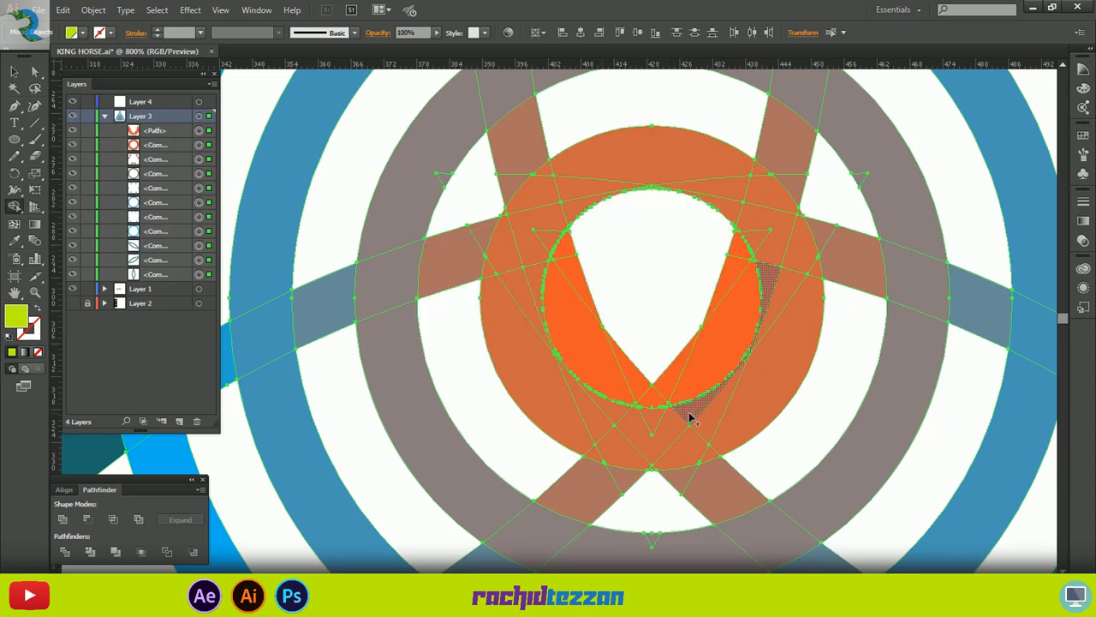
pyautogui.hotkey('ctrl', 'z')
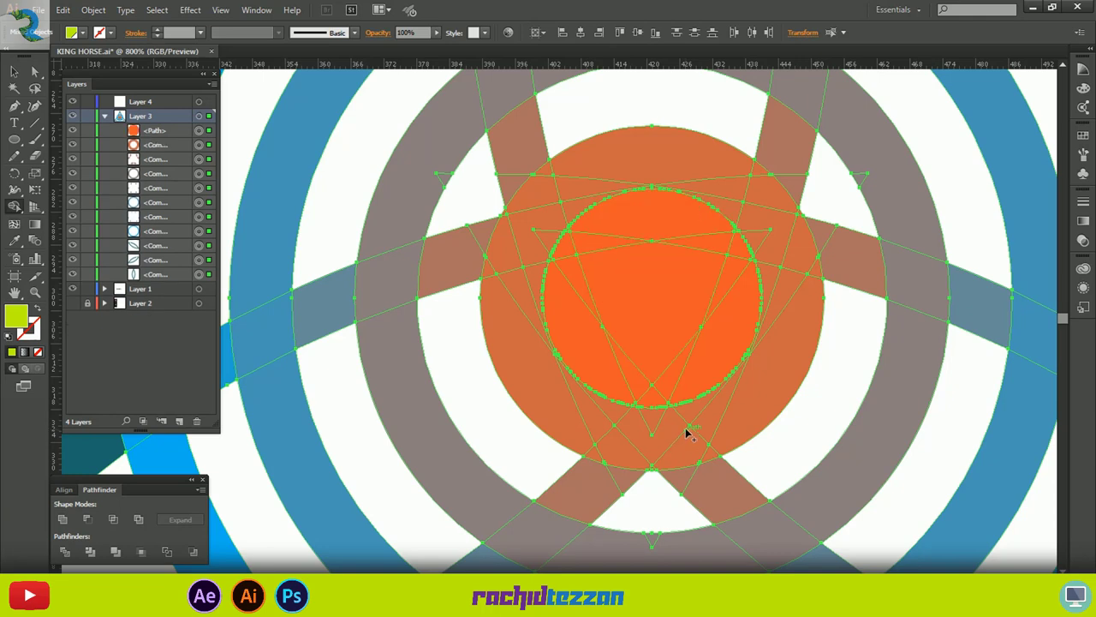
pyautogui.keyDown('alt'); pyautogui.click(656, 326); pyautogui.keyUp('alt')
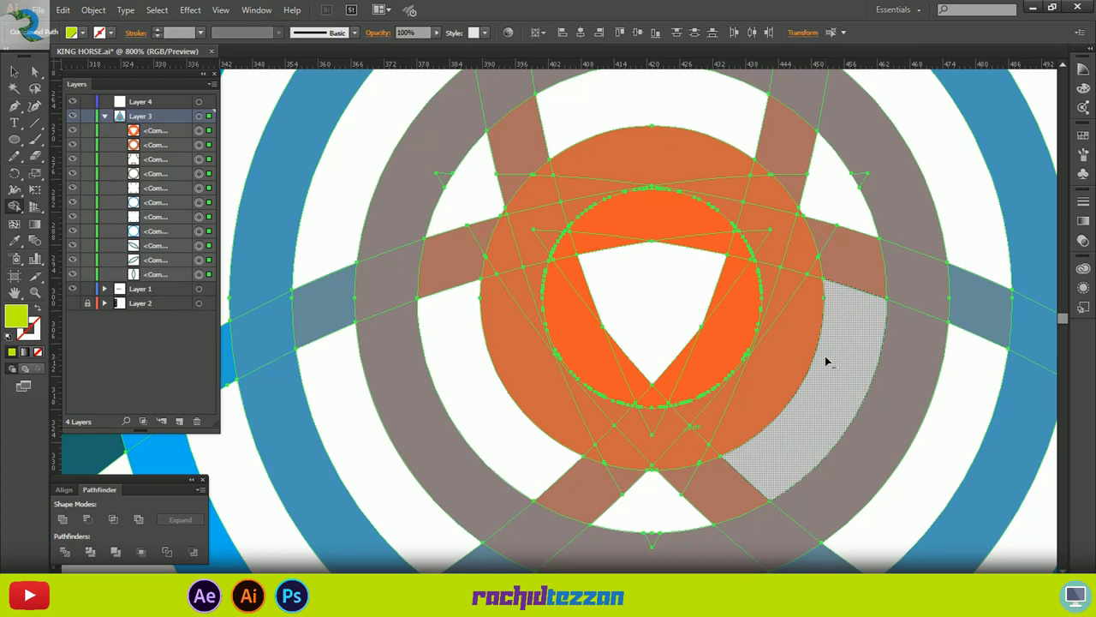
# Remove the three orange ring segments that lie outside the leaf bands around the central disc.
pyautogui.scroll(-2, 725, 348)
pyautogui.scroll(2, 724, 348)
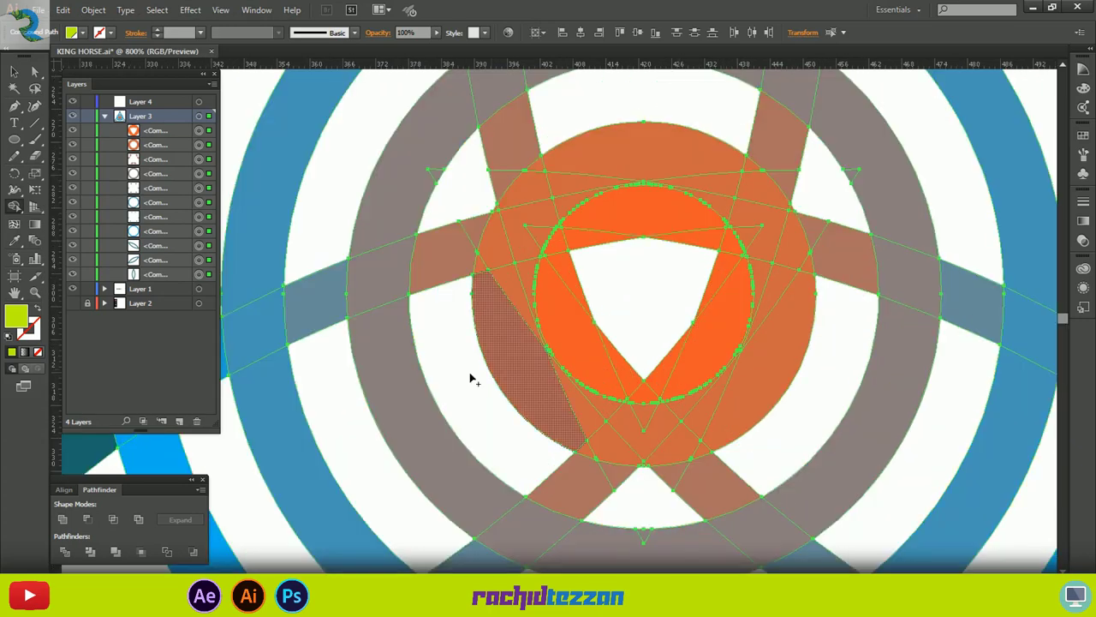
pyautogui.moveTo(466, 374); pyautogui.dragTo(516, 357)
pyautogui.moveTo(803, 386); pyautogui.dragTo(778, 370)
pyautogui.moveTo(669, 99); pyautogui.dragTo(654, 169)
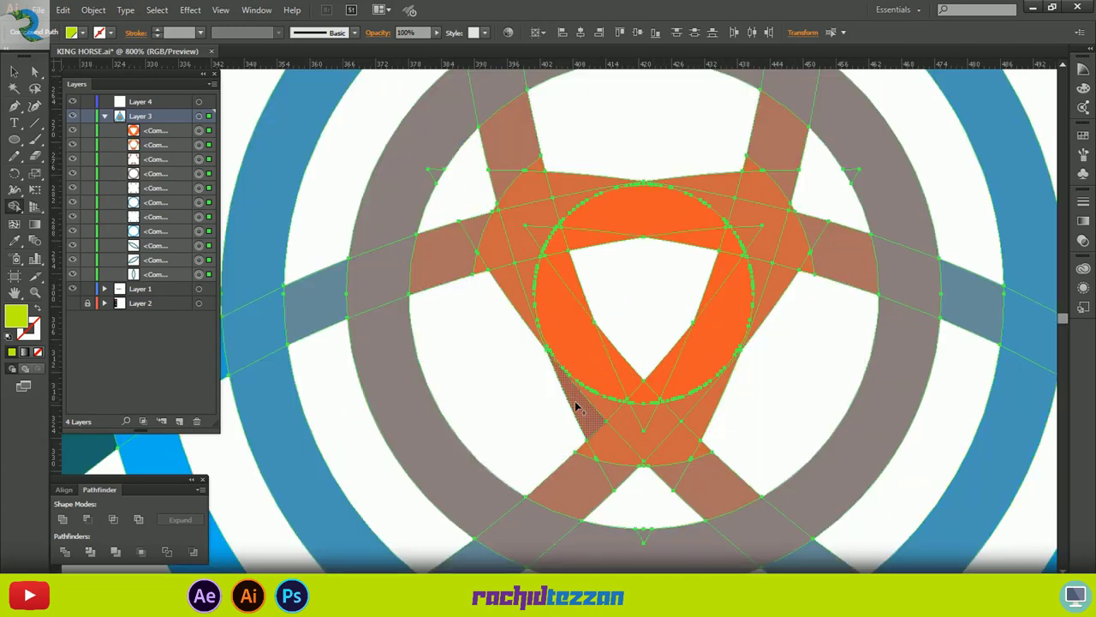
# Trim the small orange slivers at the three outer crossings of the leaf bands.
pyautogui.scroll(4, 497, 188)
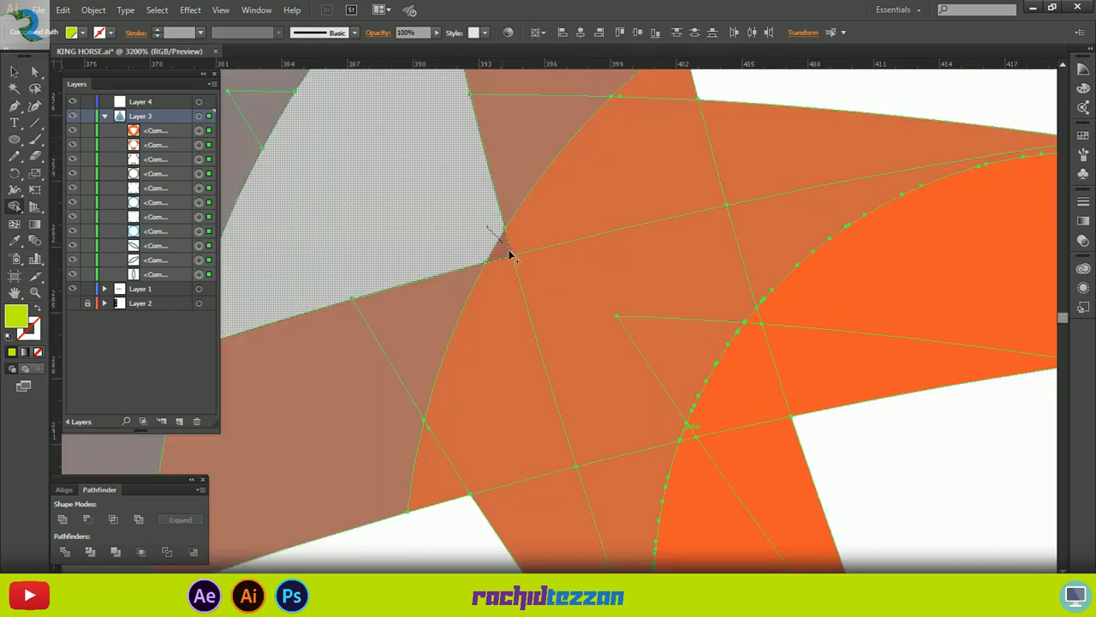
pyautogui.scroll(-5, 511, 254)
pyautogui.scroll(4, 805, 274)
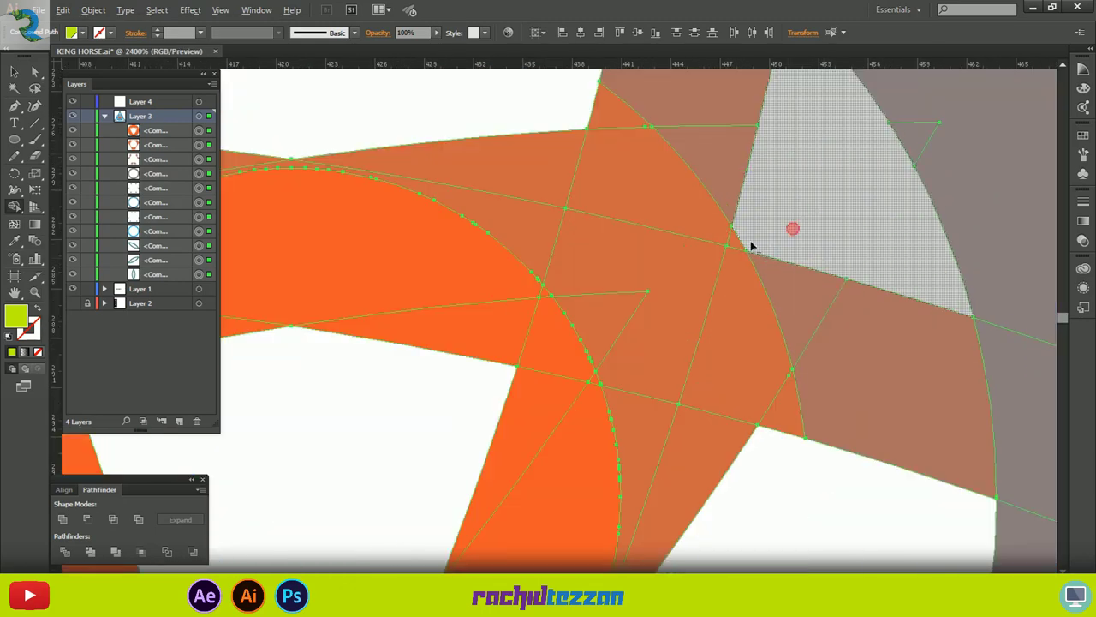
pyautogui.scroll(-4, 773, 310)
pyautogui.scroll(4, 751, 364)
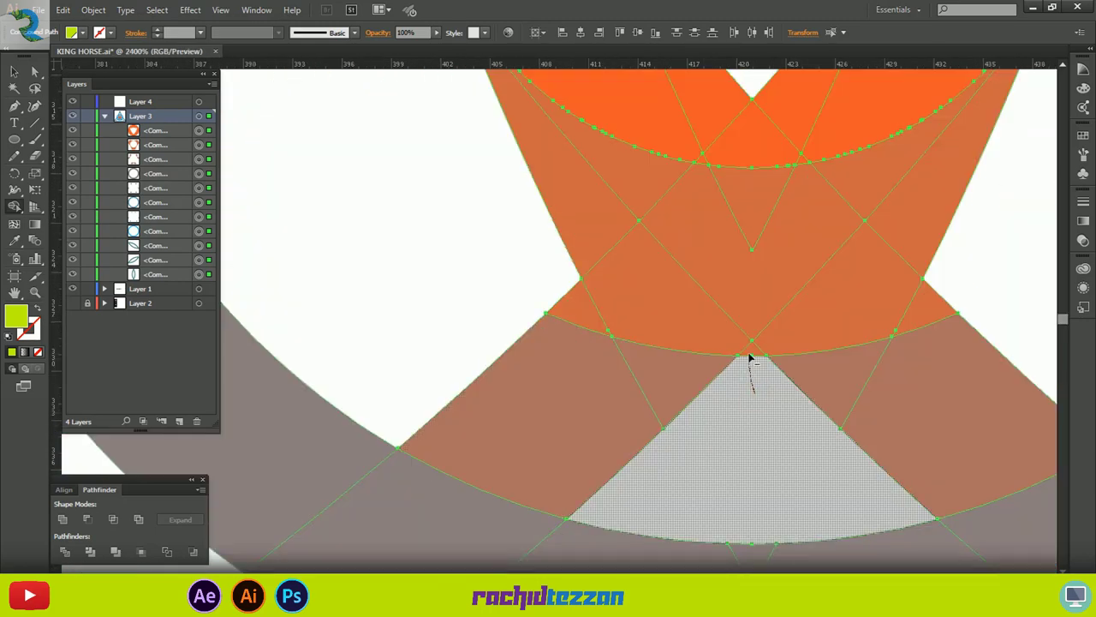
pyautogui.click(750, 370)
pyautogui.scroll(-4, 749, 371)
pyautogui.hotkey('ctrl', 'z')
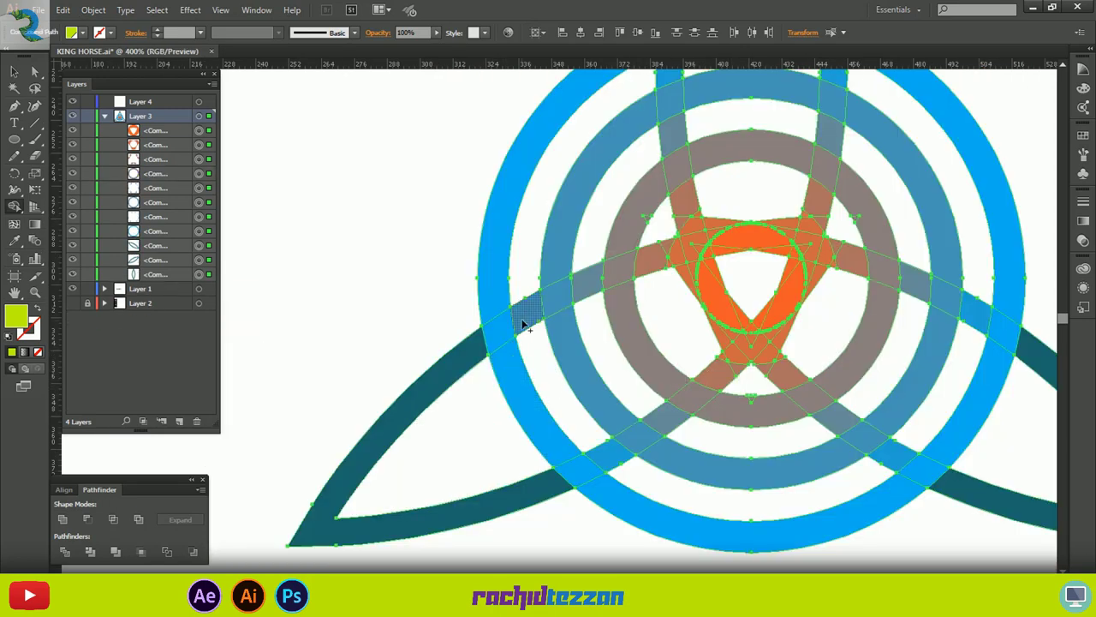
# Merge the lower-left leaf with its upper band across the outermost ring, and merge that ring's lower arc over the leaf, in lime green.
pyautogui.click(478, 345)
pyautogui.click(742, 514)
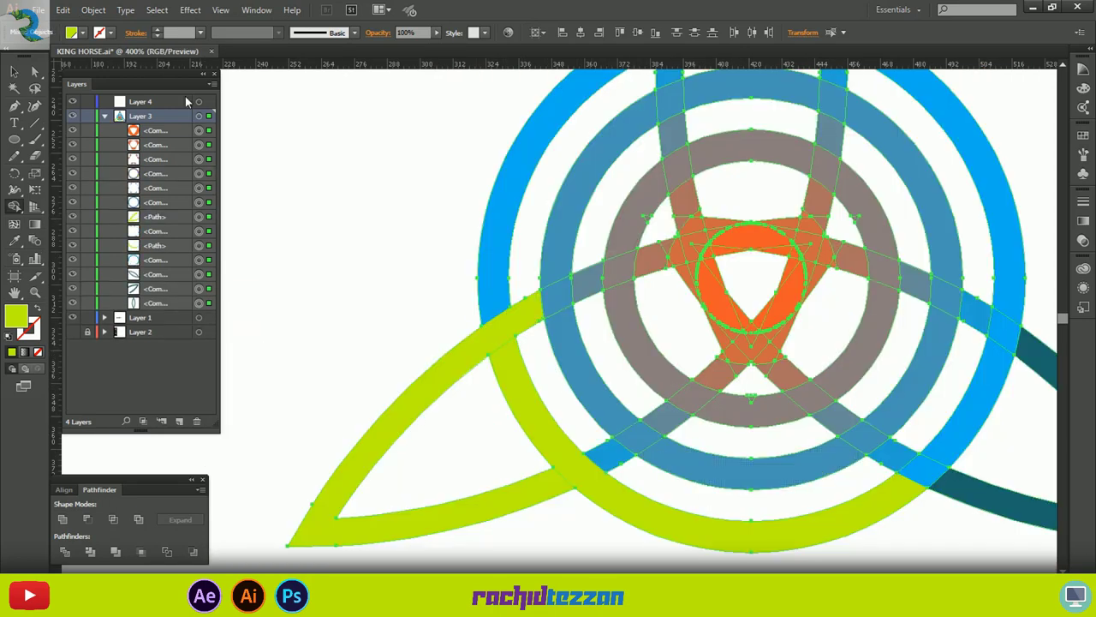
pyautogui.click(465, 355)
pyautogui.click(571, 463)
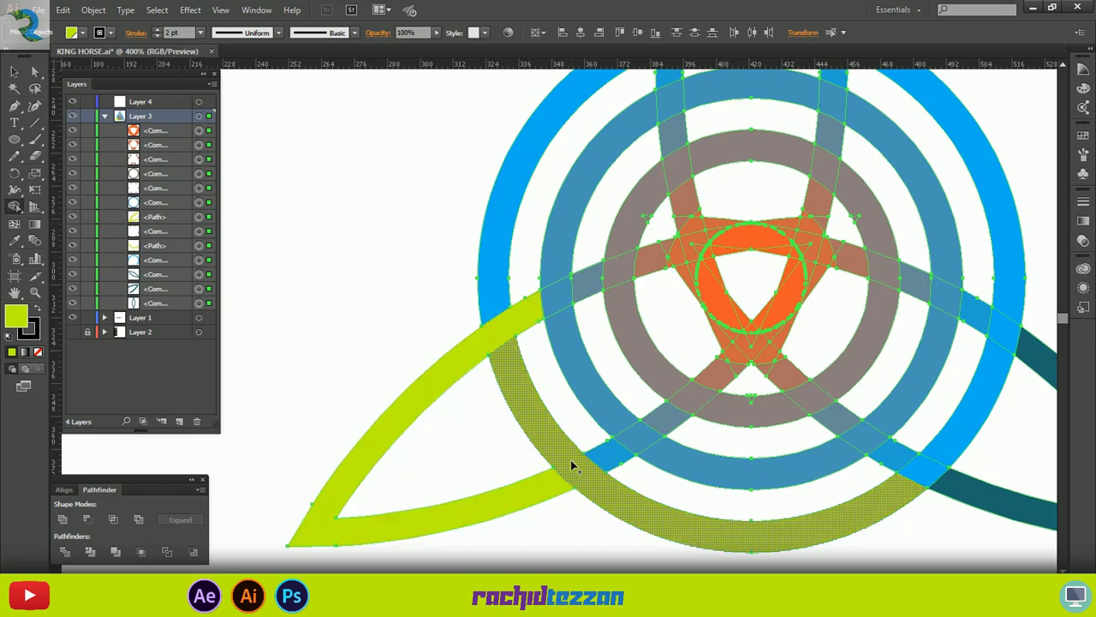
pyautogui.click(563, 451)
# Select the whole knot and outline it with a 1 pt black stroke.
pyautogui.hscroll(3, 892, 517)
pyautogui.scroll(-3, 892, 516)
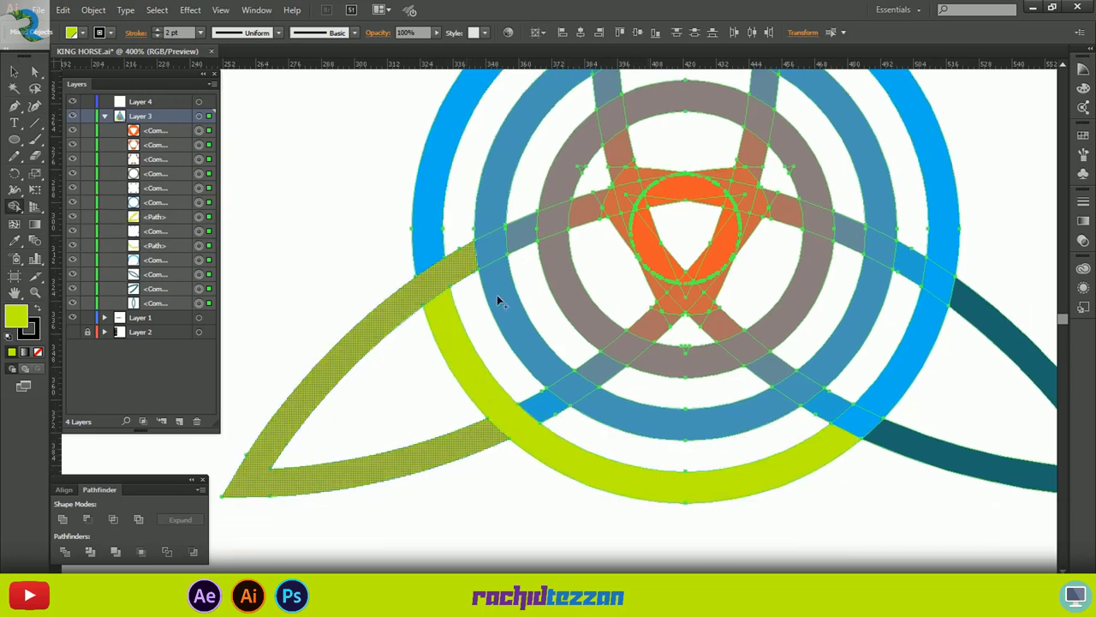
pyautogui.scroll(-2, 497, 295)
pyautogui.scroll(1, 478, 298)
pyautogui.click(13, 71)
pyautogui.click(321, 139)
pyautogui.moveTo(341, 90); pyautogui.dragTo(913, 522)
pyautogui.click(158, 30)
# Ready the Shape Builder again with the lime green swatch as its fill.
pyautogui.click(14, 206)
pyautogui.click(1083, 136)
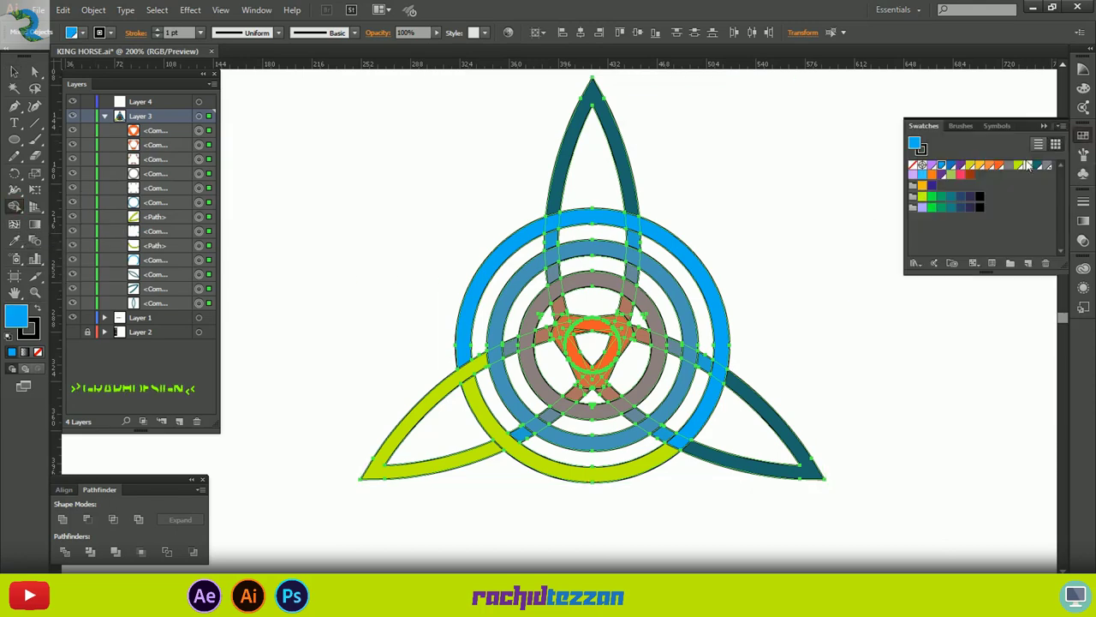
pyautogui.click(931, 200)
pyautogui.click(1042, 127)
# Merge the lower-right leaf's bands and the outermost ring's right arc into alternating lime green over-under strands.
pyautogui.scroll(3, 503, 458)
pyautogui.scroll(-2, 648, 448)
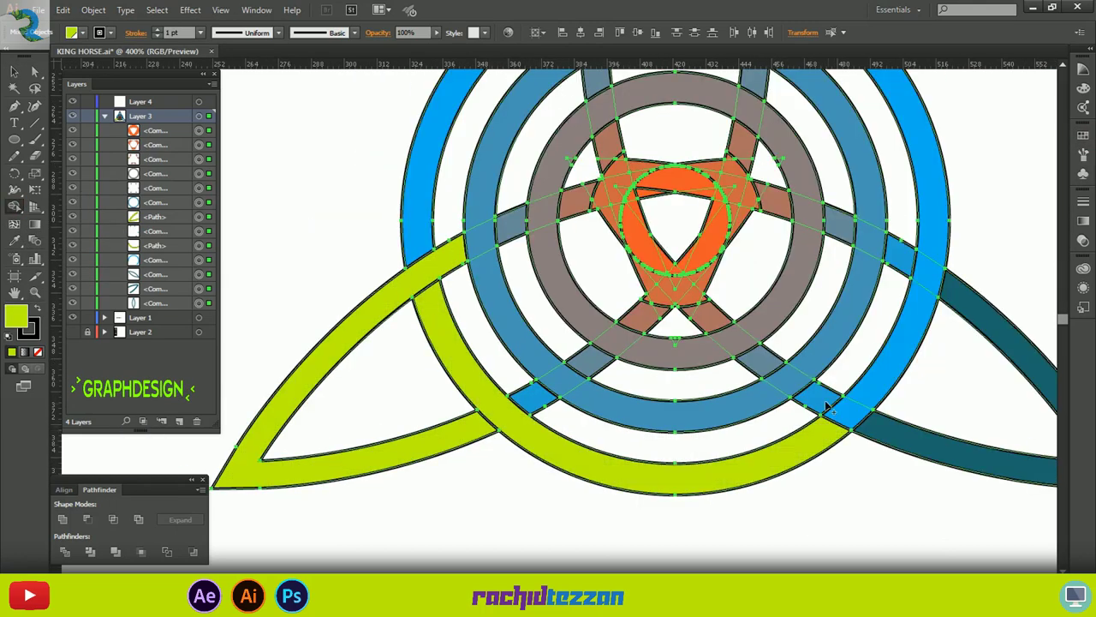
pyautogui.click(868, 426)
pyautogui.click(895, 325)
pyautogui.click(876, 240)
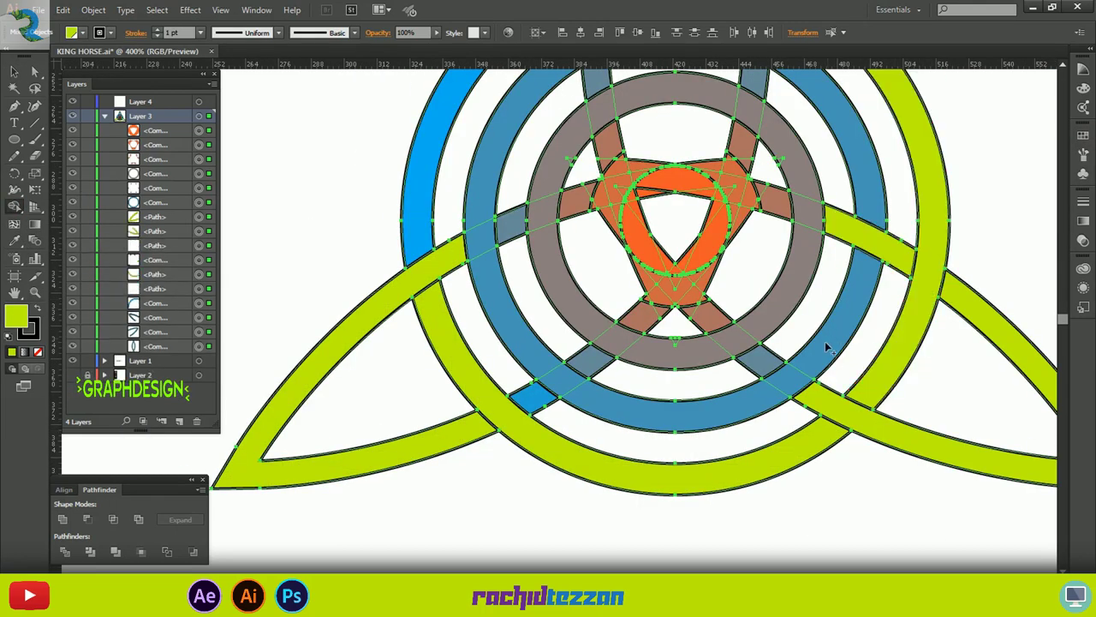
# Merge the middle blue ring's lower and left arcs, with the lower-left leaf's lower band crossing over the ring.
pyautogui.moveTo(775, 398); pyautogui.dragTo(764, 407)
pyautogui.moveTo(591, 361); pyautogui.dragTo(533, 400)
pyautogui.moveTo(482, 213); pyautogui.dragTo(489, 297)
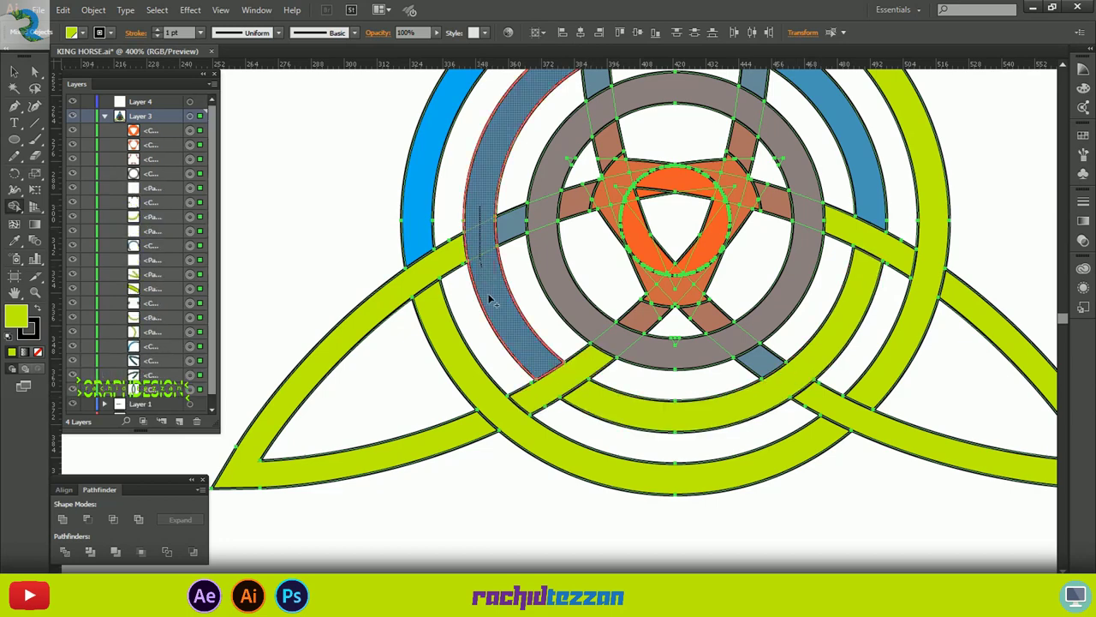
# Merge the brown ring's upper-left and right arcs, and the leaf bands crossing over it, into lime green strands.
pyautogui.scroll(3, 494, 326)
pyautogui.click(513, 335)
pyautogui.click(672, 203)
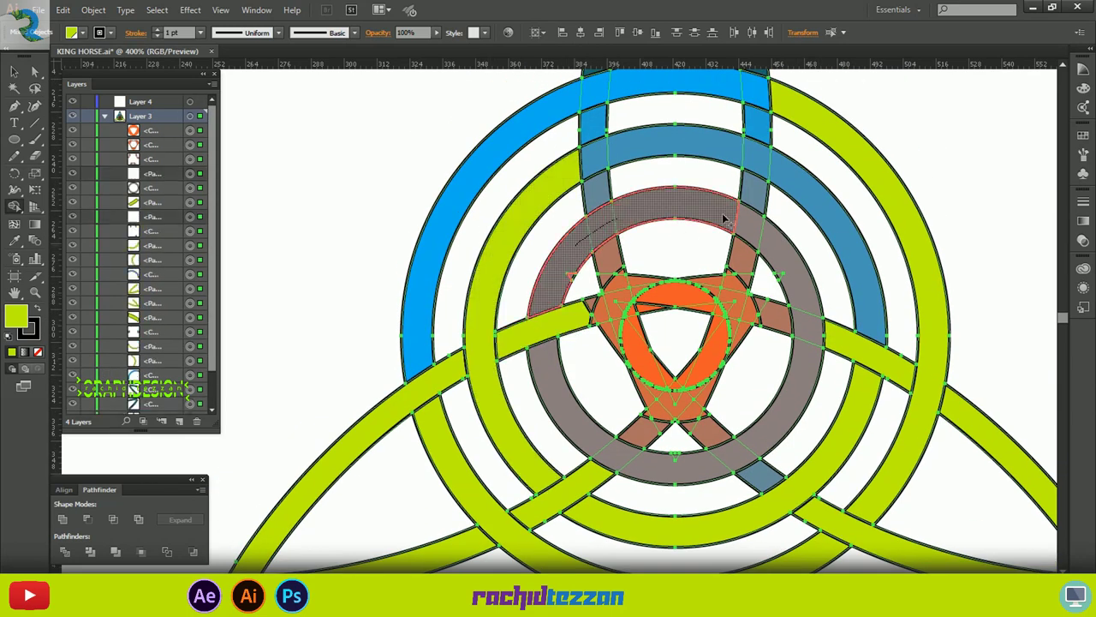
pyautogui.click(747, 247)
pyautogui.click(801, 334)
pyautogui.click(758, 469)
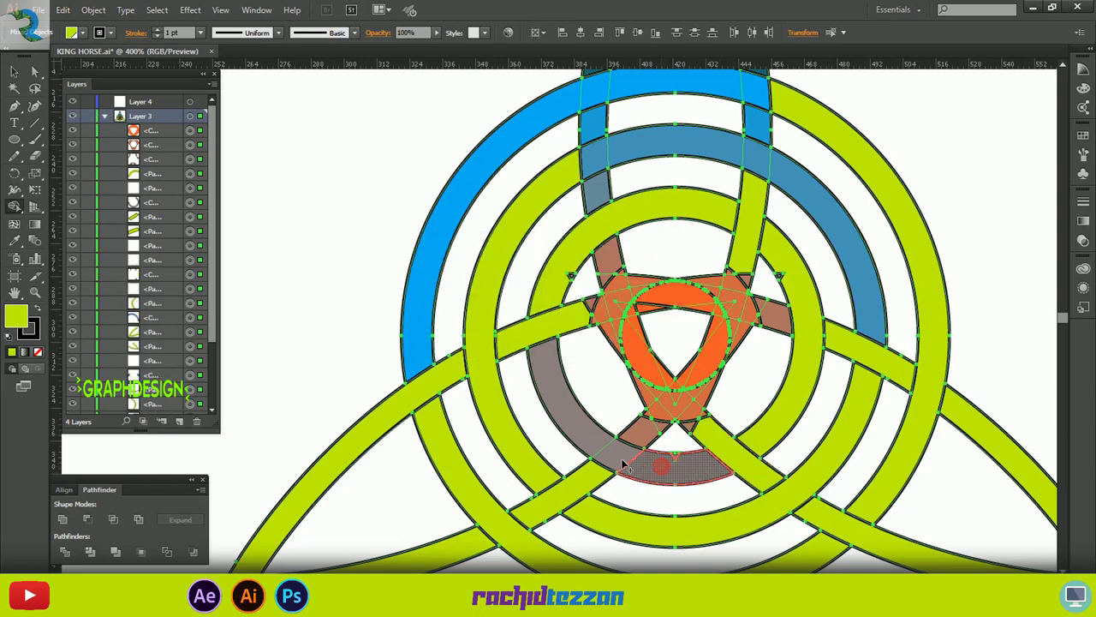
# Merge the brown ring's remaining lower-left and bottom segments into one lime green arc.
pyautogui.scroll(4, 683, 462)
pyautogui.moveTo(680, 464); pyautogui.dragTo(655, 441)
pyautogui.scroll(-2, 662, 437)
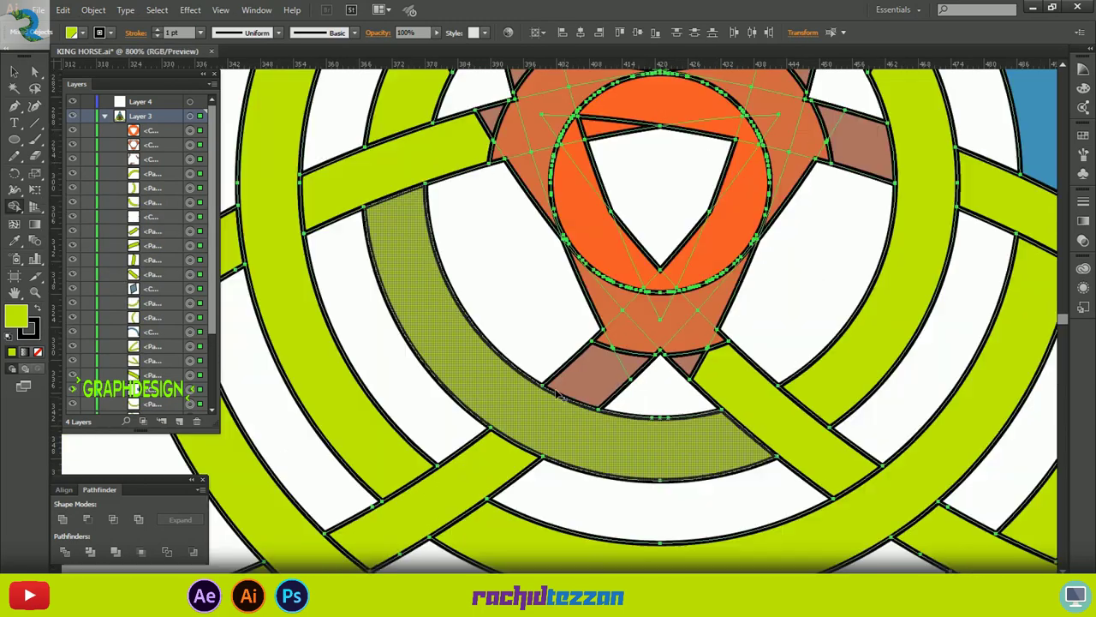
# Clear the tiny stray triangles along the inner edge of the former brown ring.
pyautogui.scroll(2, 634, 394)
pyautogui.scroll(2, 467, 140)
pyautogui.scroll(-3, 472, 196)
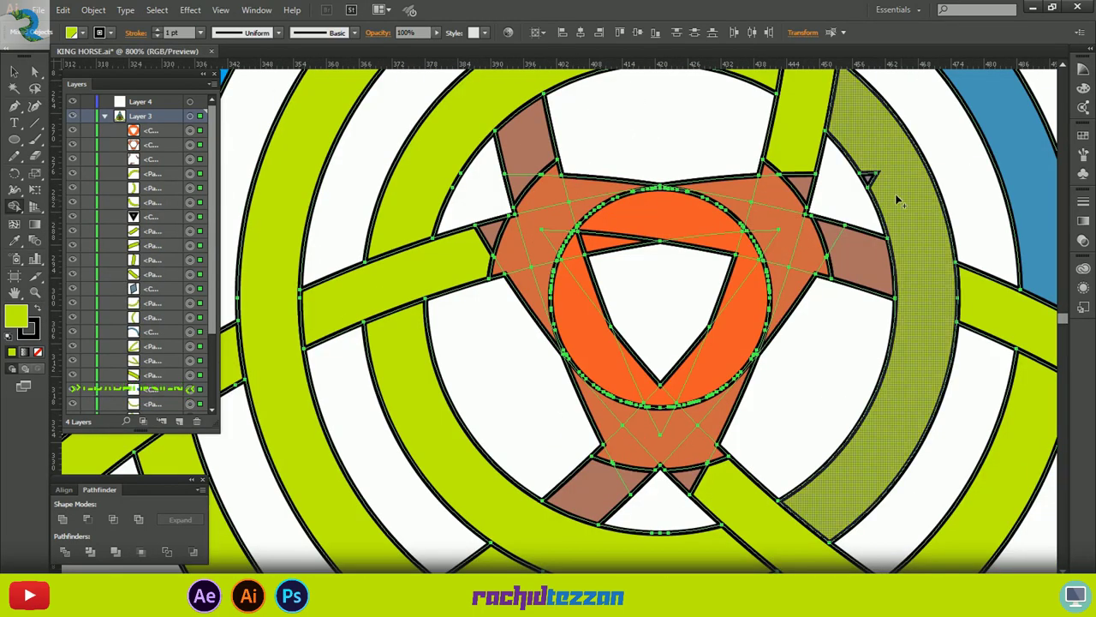
pyautogui.scroll(-2, 651, 291)
pyautogui.scroll(1, 484, 294)
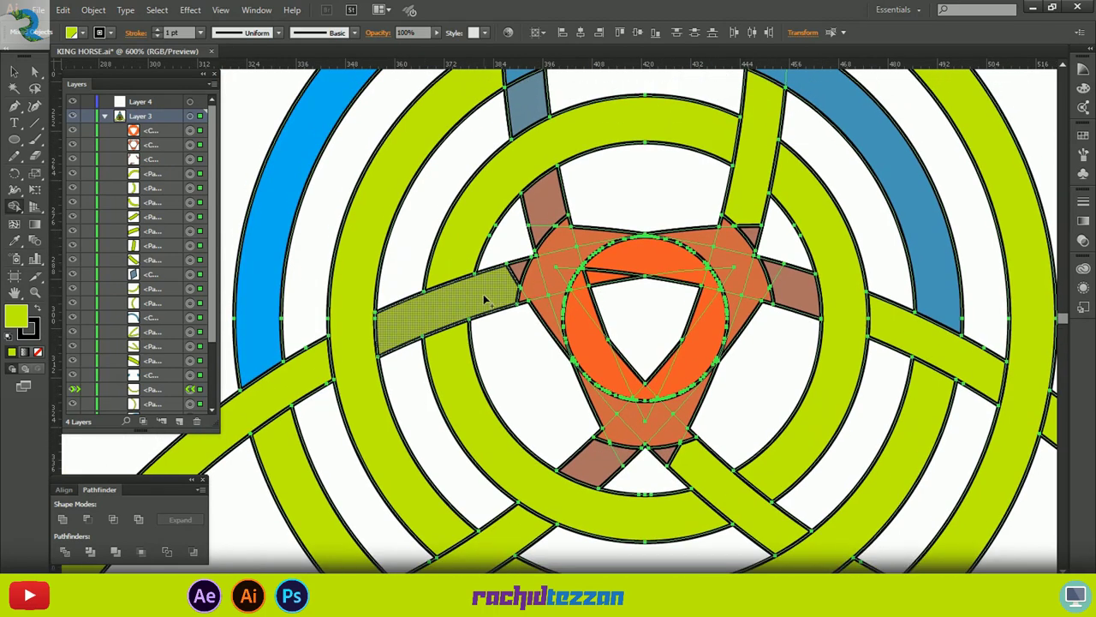
# Extend the lower-left leaf's two bands and the lower-right leaf's lower band into the central triangle by merging the orange and brown fragments.
pyautogui.click(526, 290)
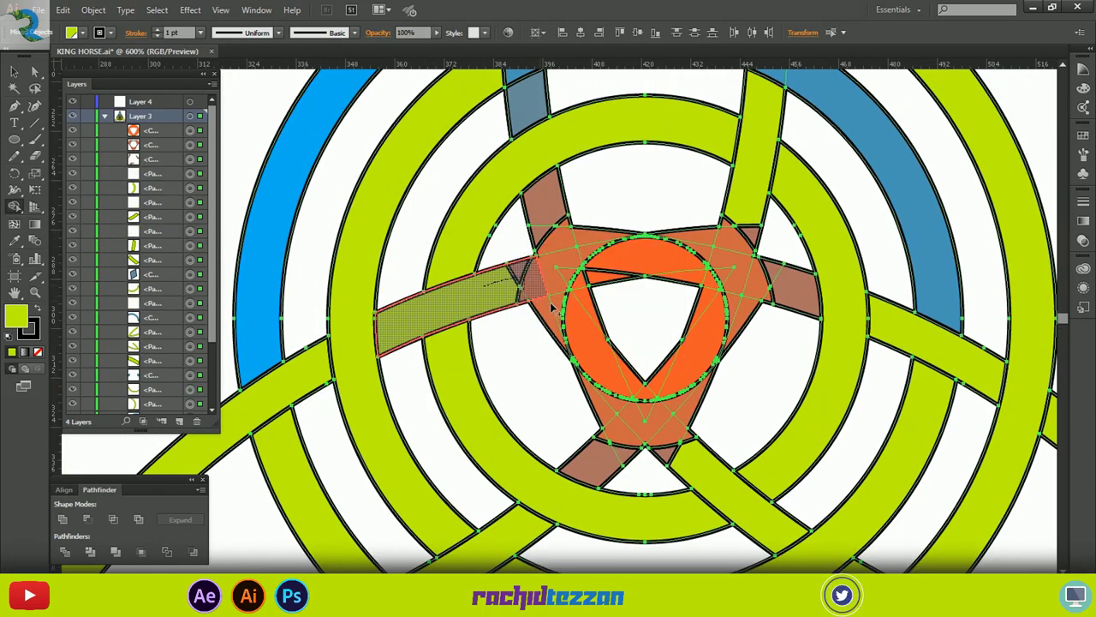
pyautogui.scroll(-1, 651, 283)
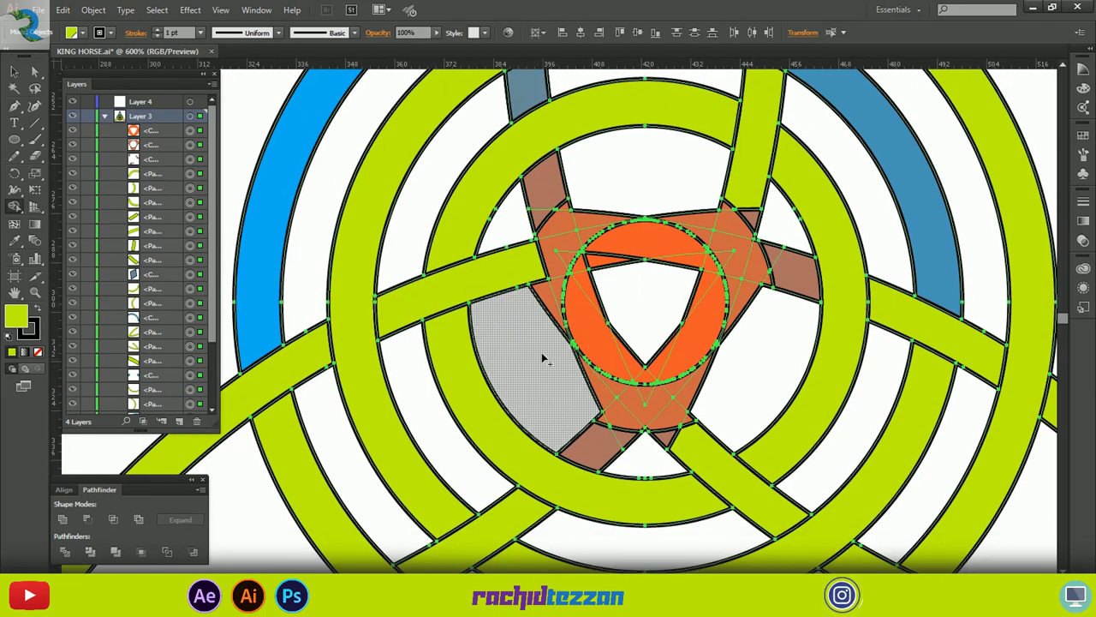
pyautogui.scroll(-3, 583, 386)
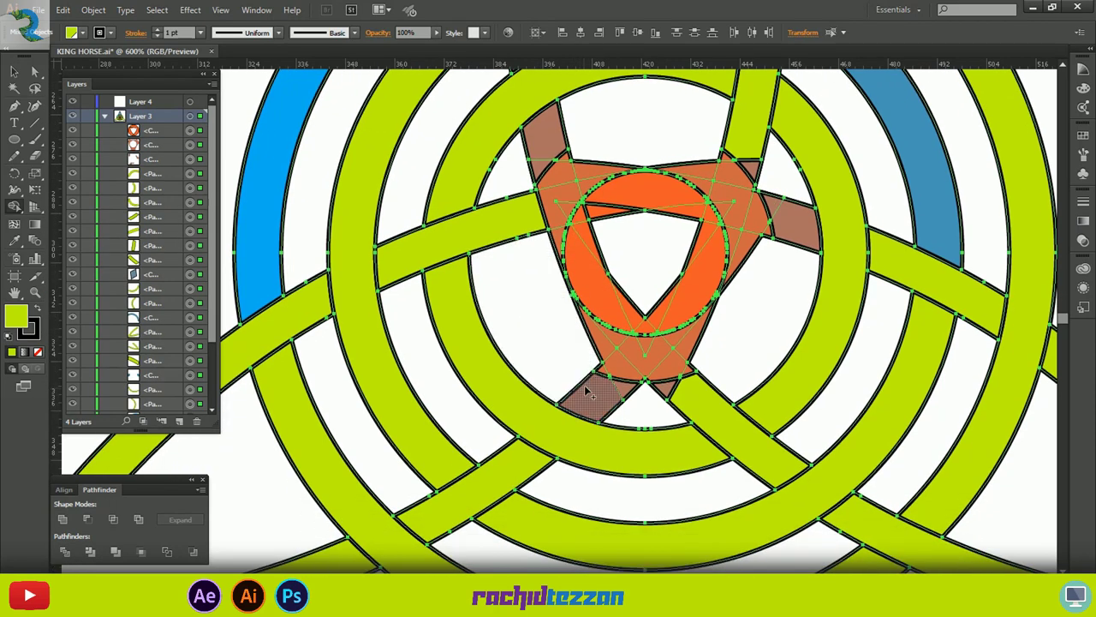
pyautogui.click(617, 383)
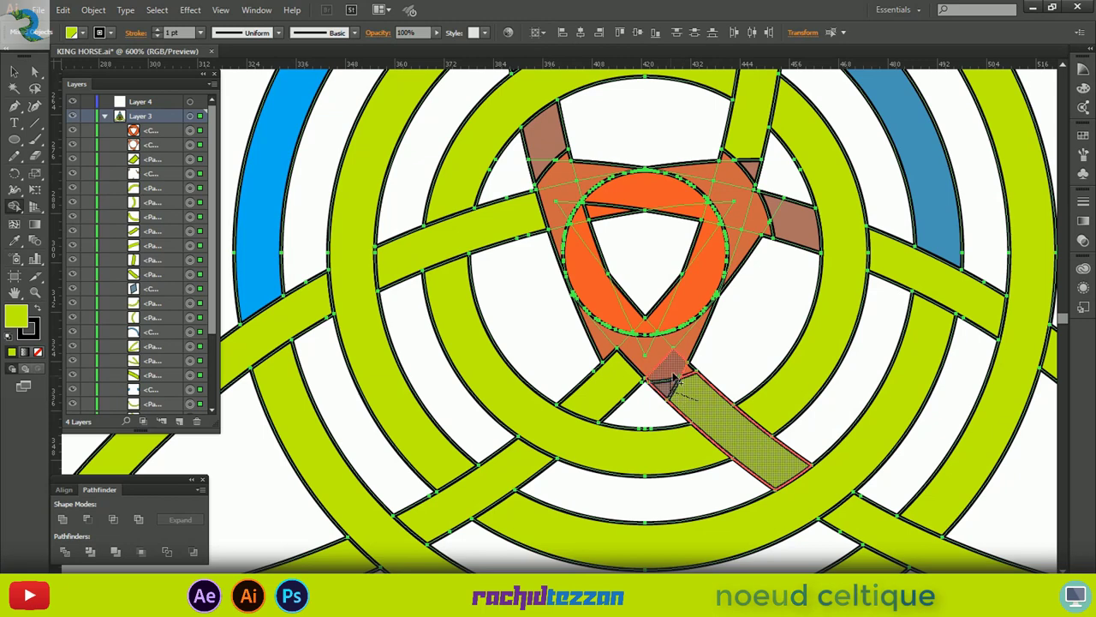
pyautogui.scroll(2, 679, 392)
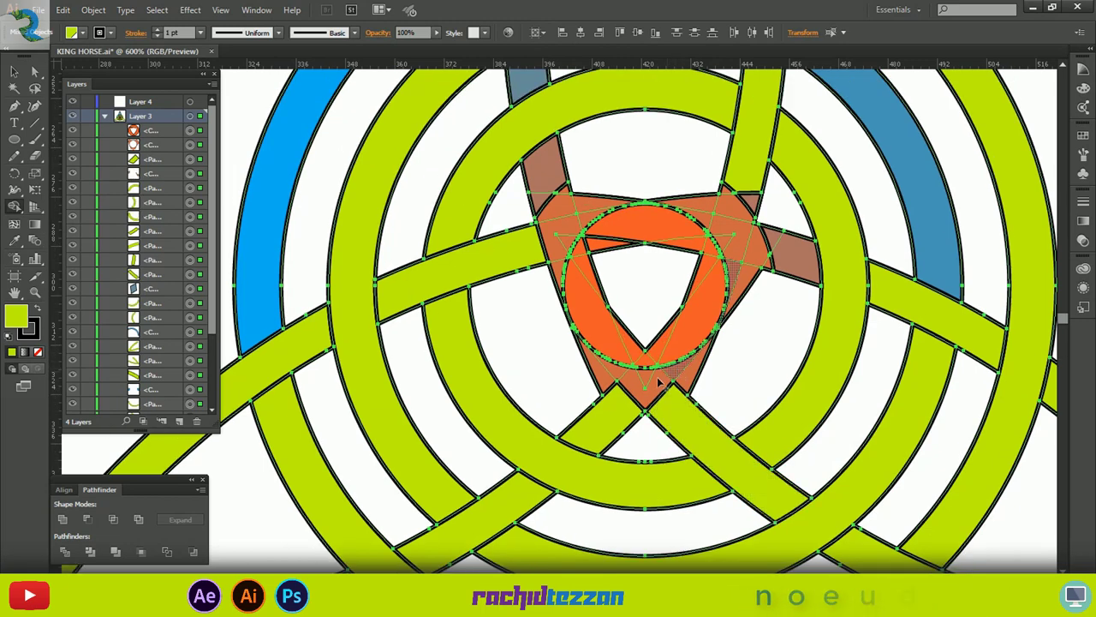
# Merge the central triangle's right side with the lower-left leaf's lower band into one strand, and clear the leftover slivers beside it.
pyautogui.click(715, 272)
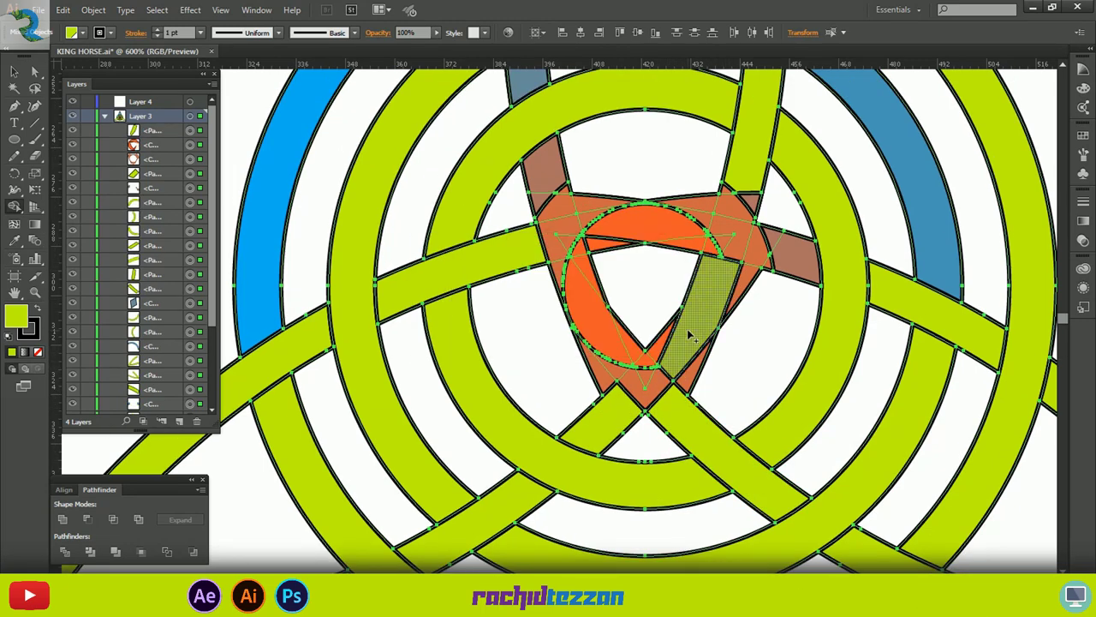
pyautogui.click(656, 367)
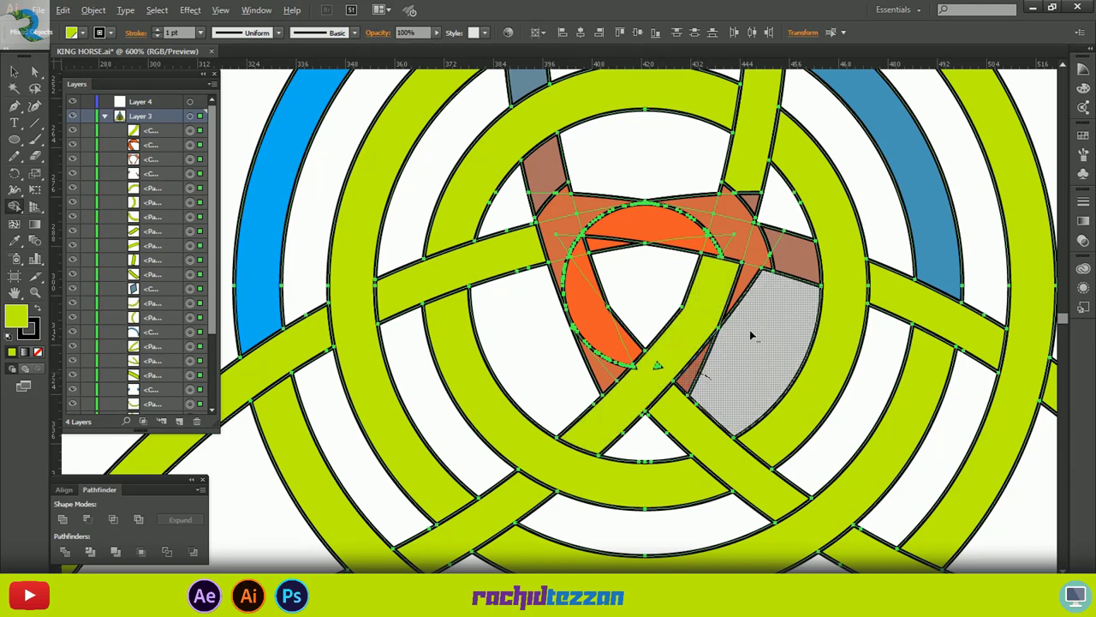
pyautogui.scroll(3, 641, 368)
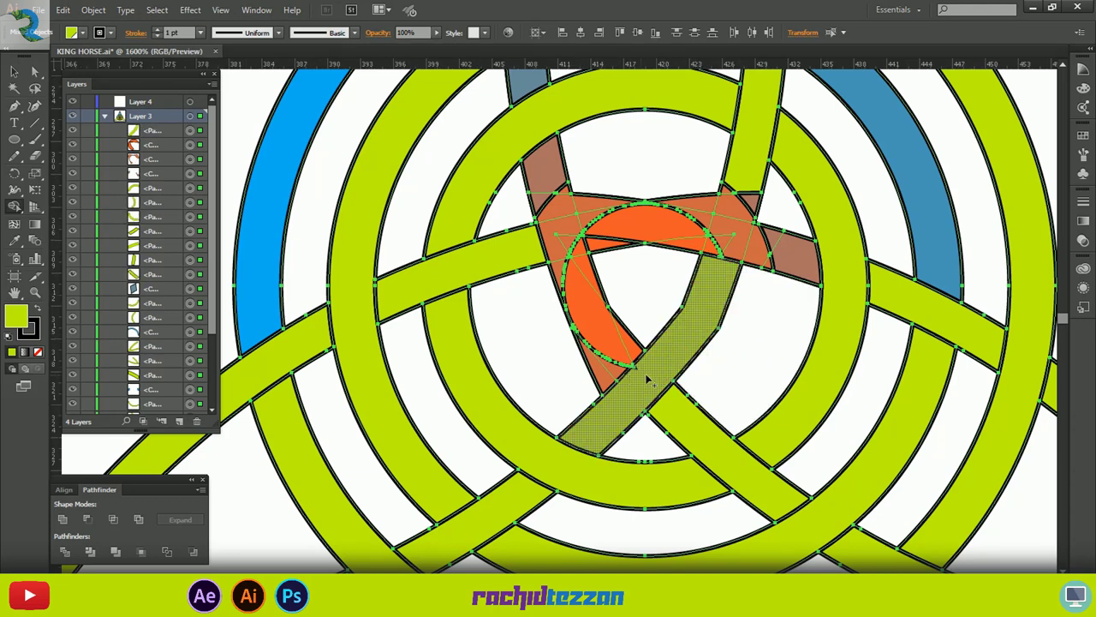
# Merge the orange and brown fragments along the central triangle's upper side into one lime green strand reaching the inner ring.
pyautogui.scroll(-3, 654, 372)
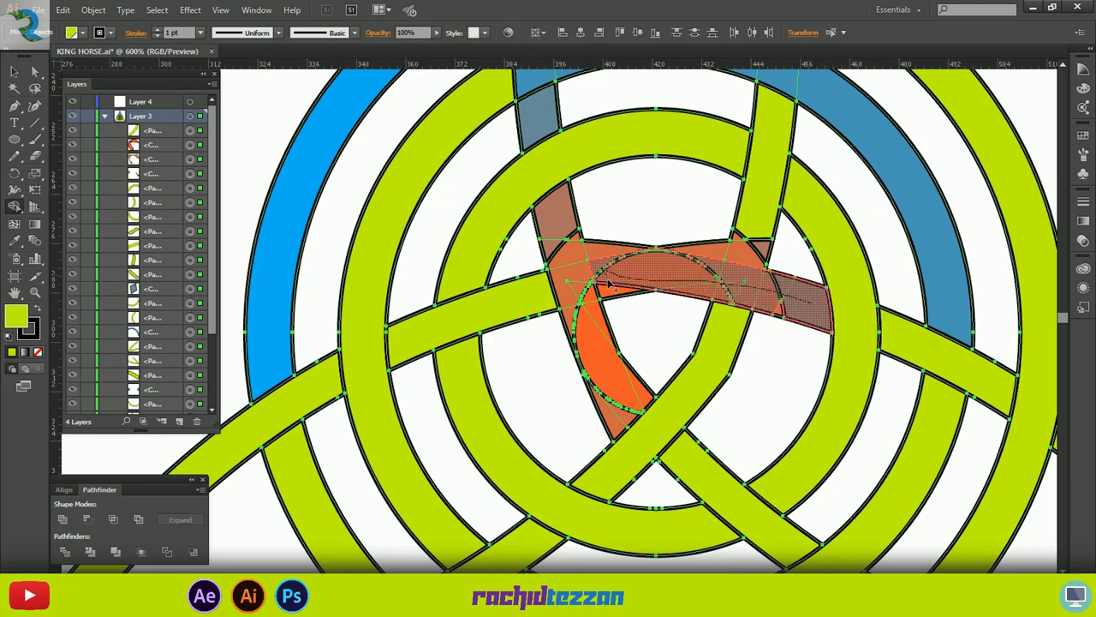
pyautogui.click(737, 295)
pyautogui.scroll(3, 753, 308)
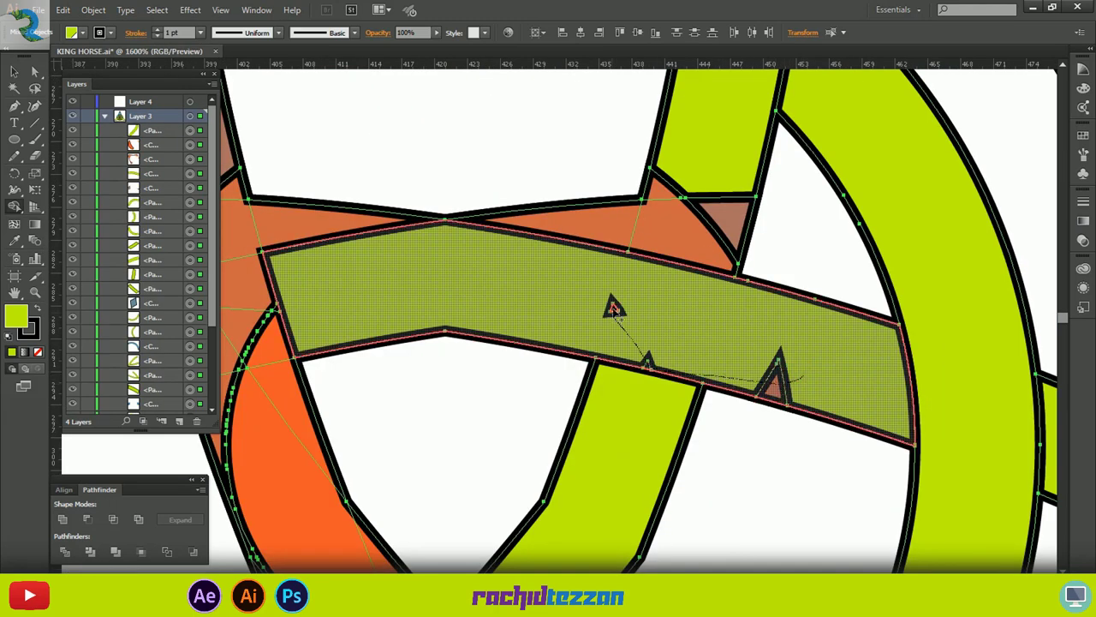
# Extend the top leaf's right band down to the arched central strand and clear the orange slivers above that strand.
pyautogui.scroll(-2, 771, 314)
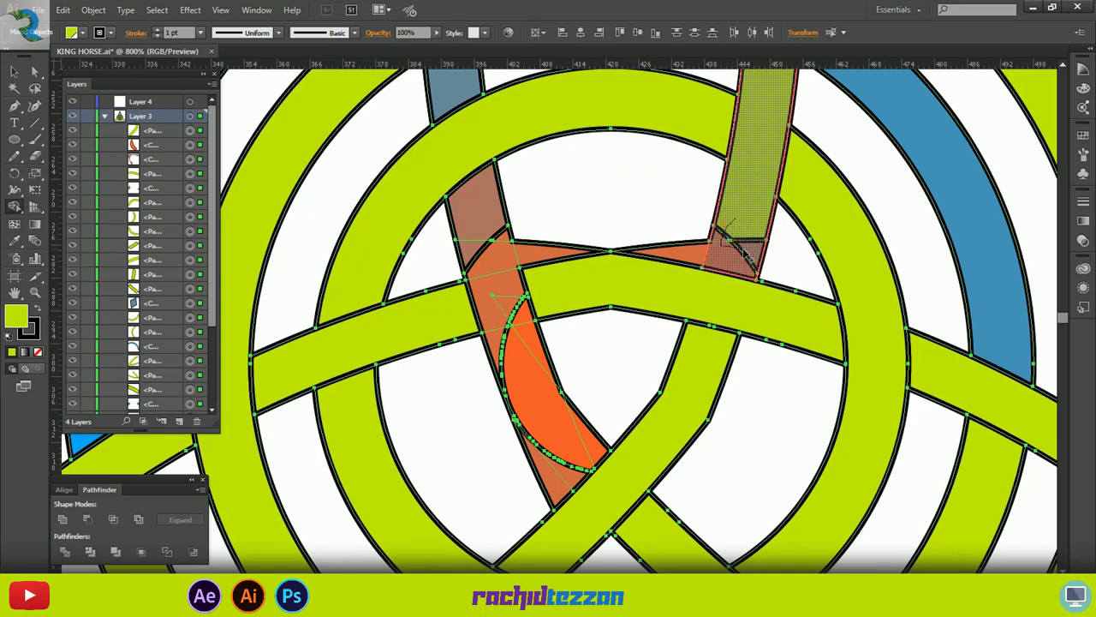
pyautogui.click(574, 250)
pyautogui.scroll(-2, 514, 197)
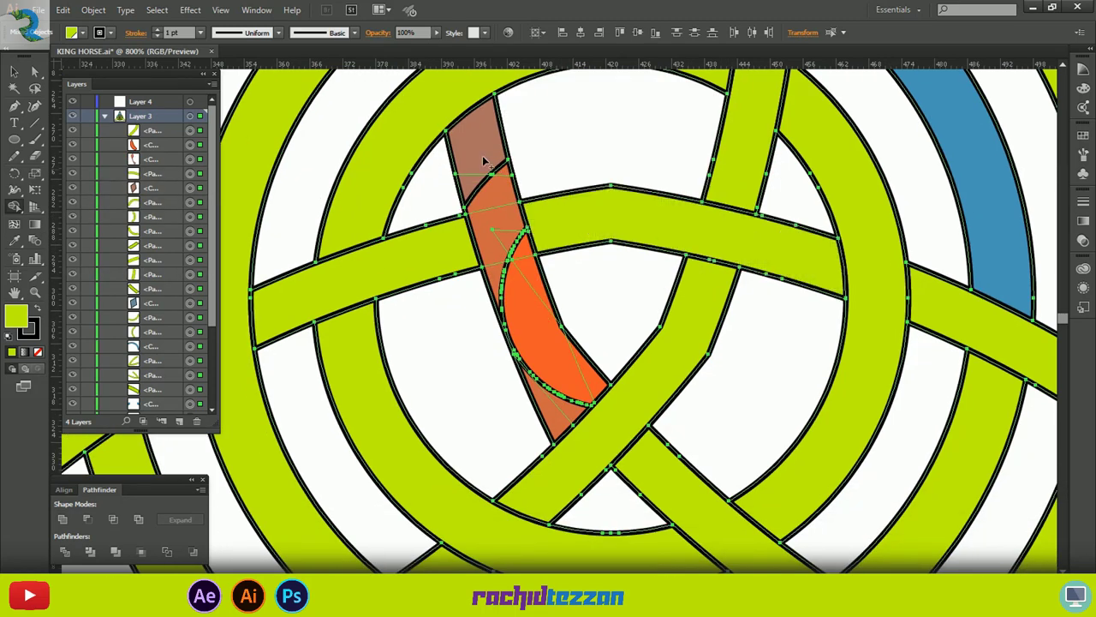
# Merge the last orange and brown fragments into the top leaf's left band along the central triangle's left side.
pyautogui.click(581, 377)
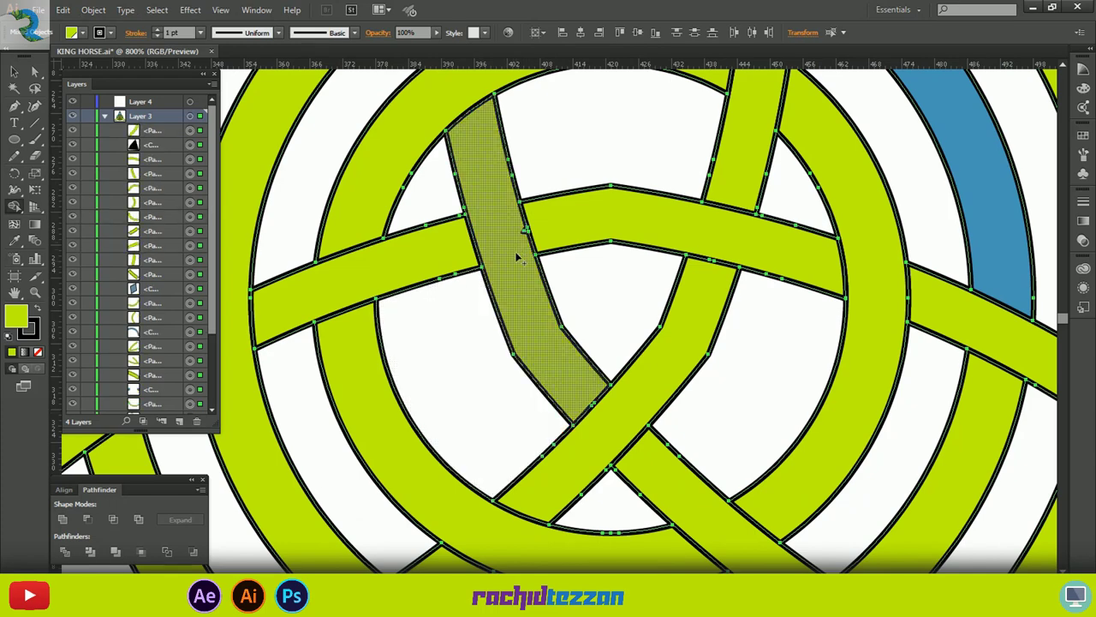
pyautogui.scroll(4, 527, 266)
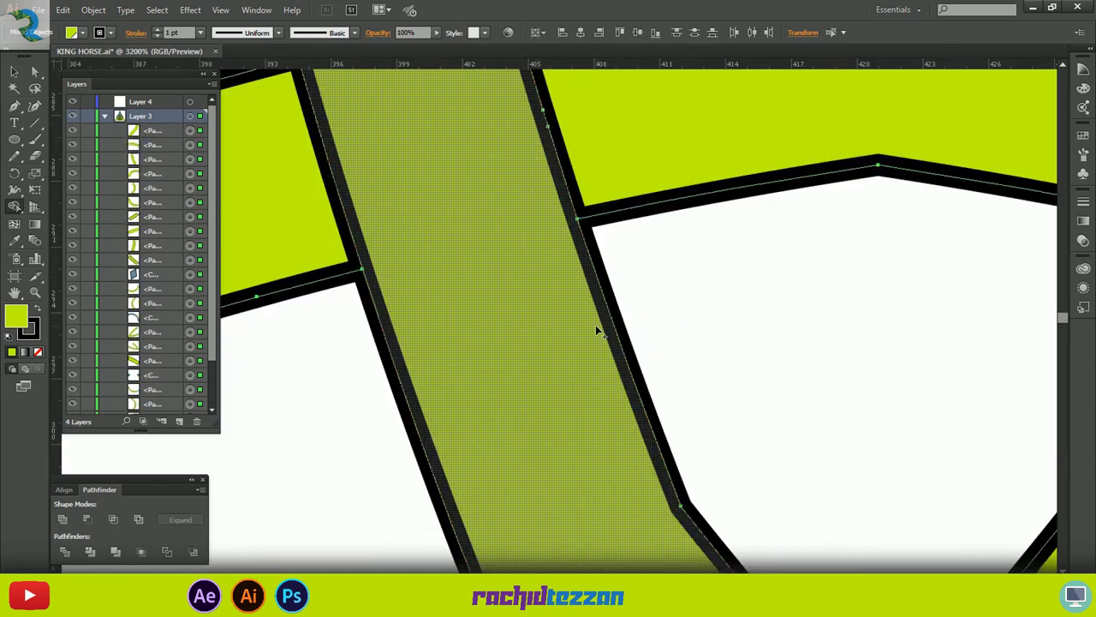
pyautogui.scroll(-6, 597, 330)
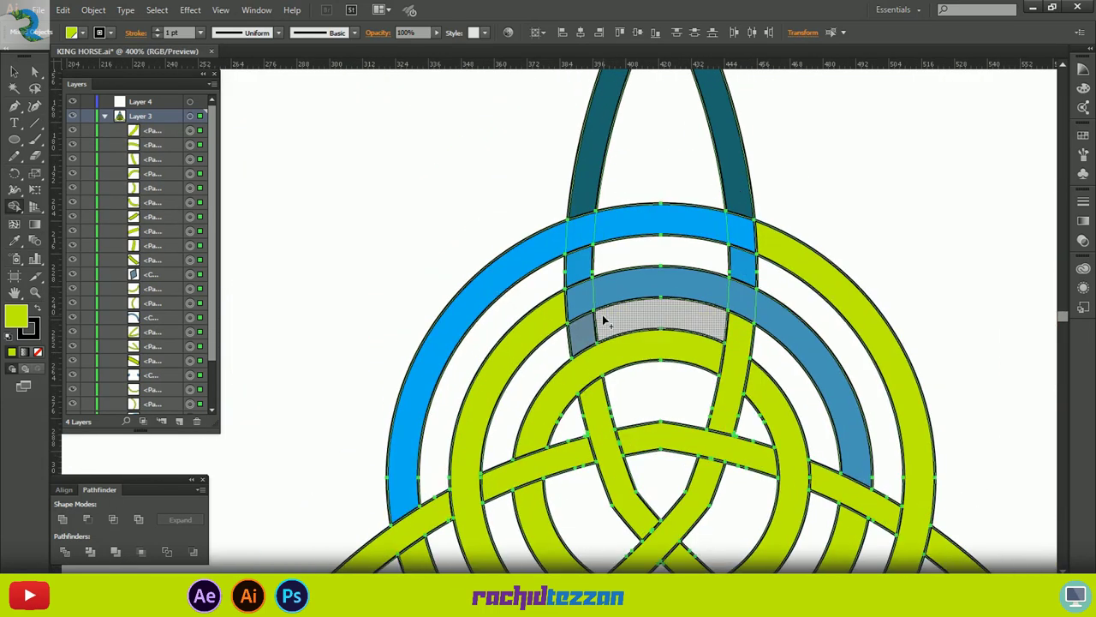
# Merge the remaining blue and teal segments of the top leaf, outer ring and middle ring into lime green strands, and deselect the knot.
pyautogui.moveTo(584, 334); pyautogui.dragTo(579, 262)
pyautogui.moveTo(616, 224); pyautogui.dragTo(547, 242)
pyautogui.moveTo(742, 204); pyautogui.dragTo(747, 273)
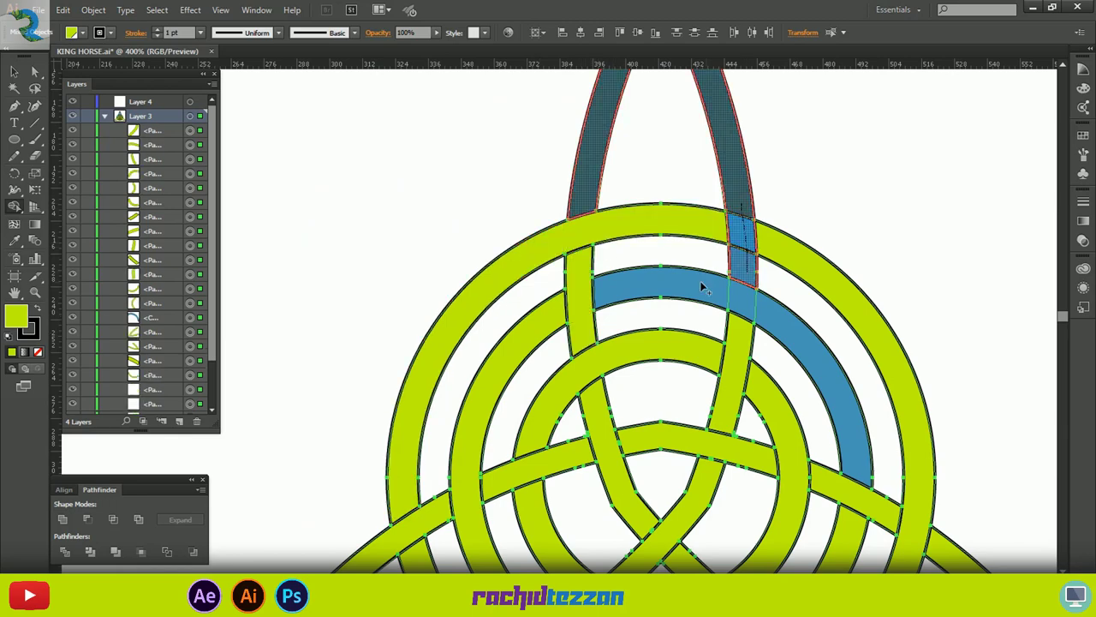
pyautogui.click(776, 317)
pyautogui.scroll(-4, 771, 328)
pyautogui.scroll(-2, 770, 328)
pyautogui.scroll(2, 770, 327)
pyautogui.scroll(1, 770, 327)
pyautogui.click(16, 74)
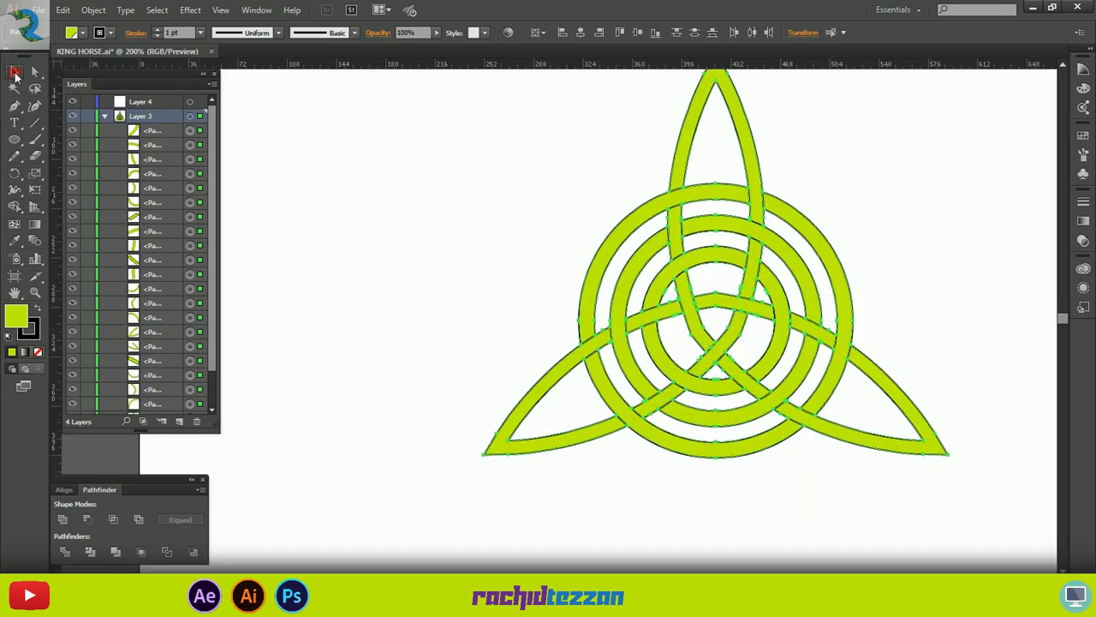
pyautogui.click(488, 290)
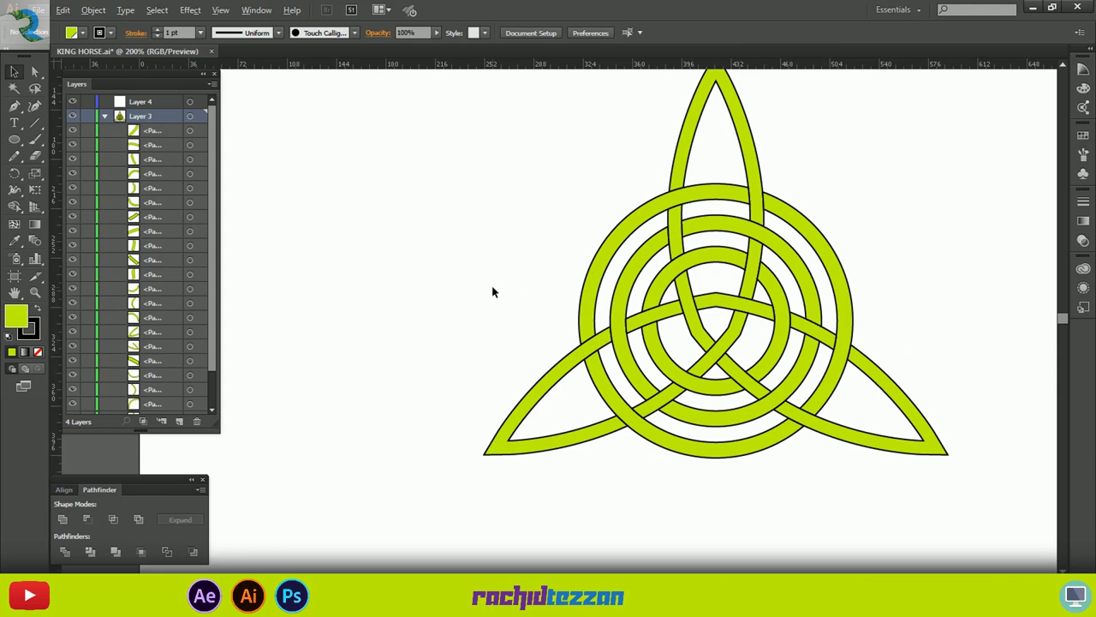
pyautogui.scroll(1, 482, 245)
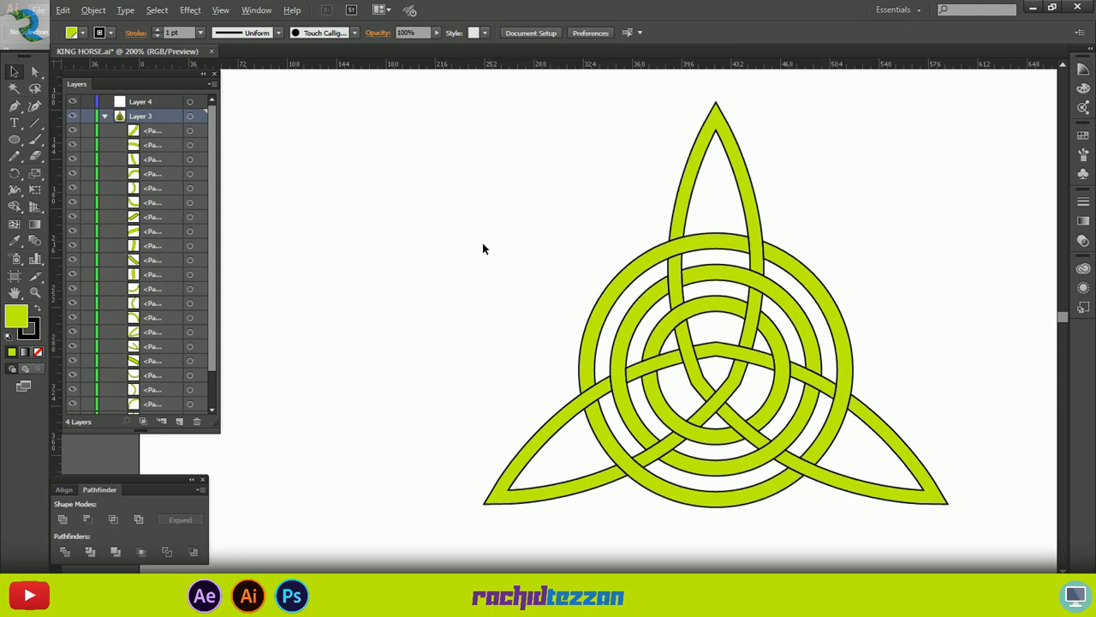
# Group all pieces of the knot and centre the group on the artboard.
pyautogui.moveTo(420, 117); pyautogui.dragTo(947, 501)
pyautogui.scroll(-2, 768, 343)
pyautogui.rightClick(735, 257)
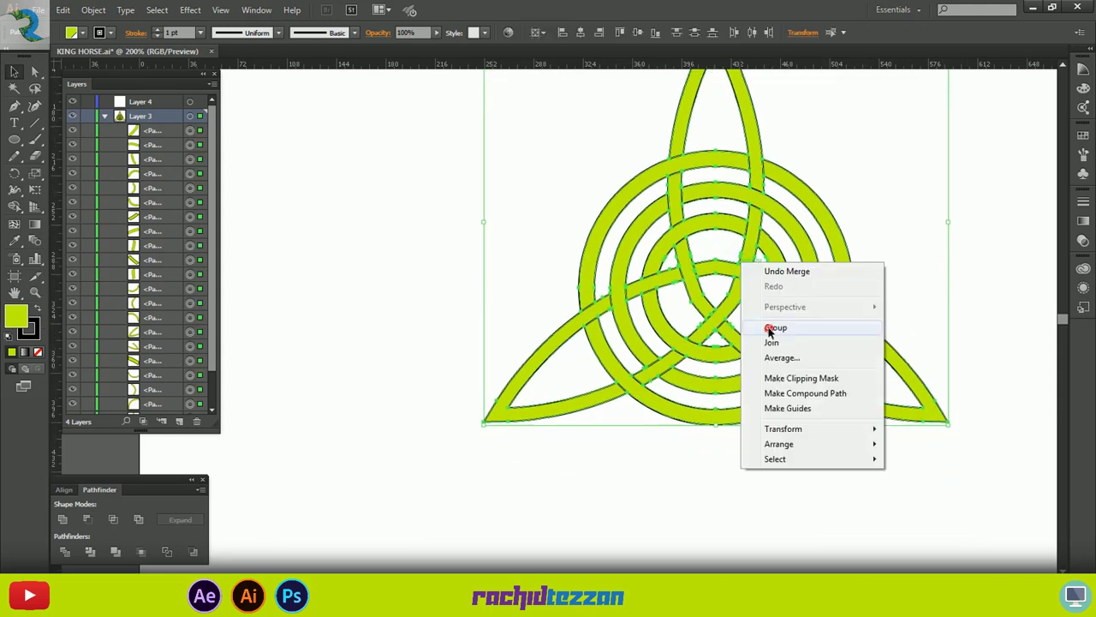
pyautogui.click(760, 327)
pyautogui.scroll(2, 715, 262)
# Ungroup the knot into its separate pieces and clear the selection.
pyautogui.rightClick(720, 270)
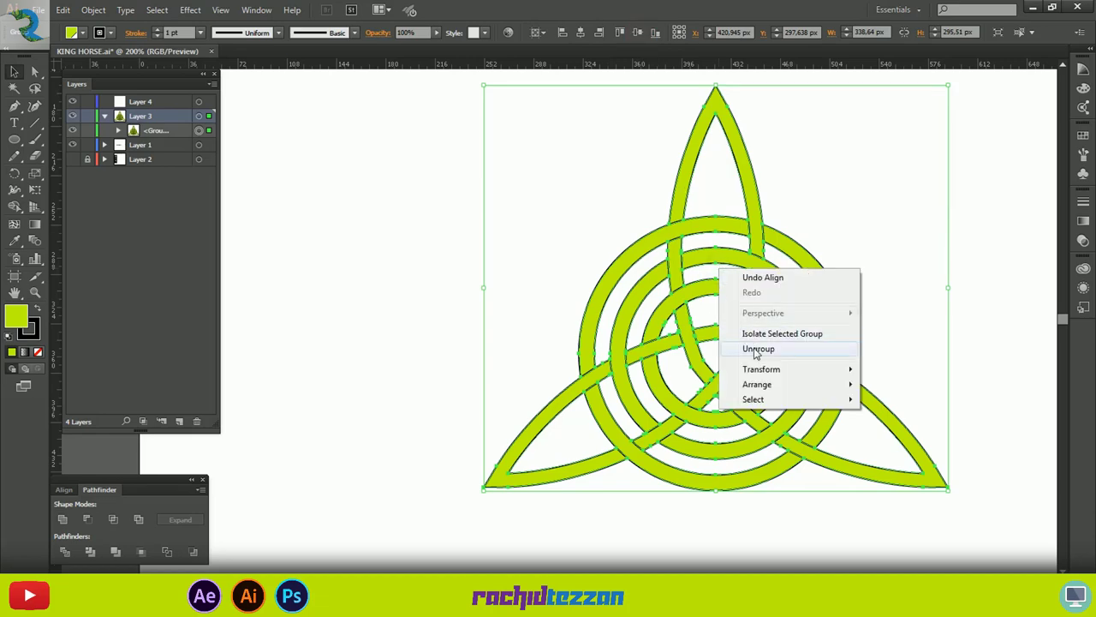
pyautogui.click(439, 275)
pyautogui.scroll(-1, 820, 313)
pyautogui.rightClick(820, 315)
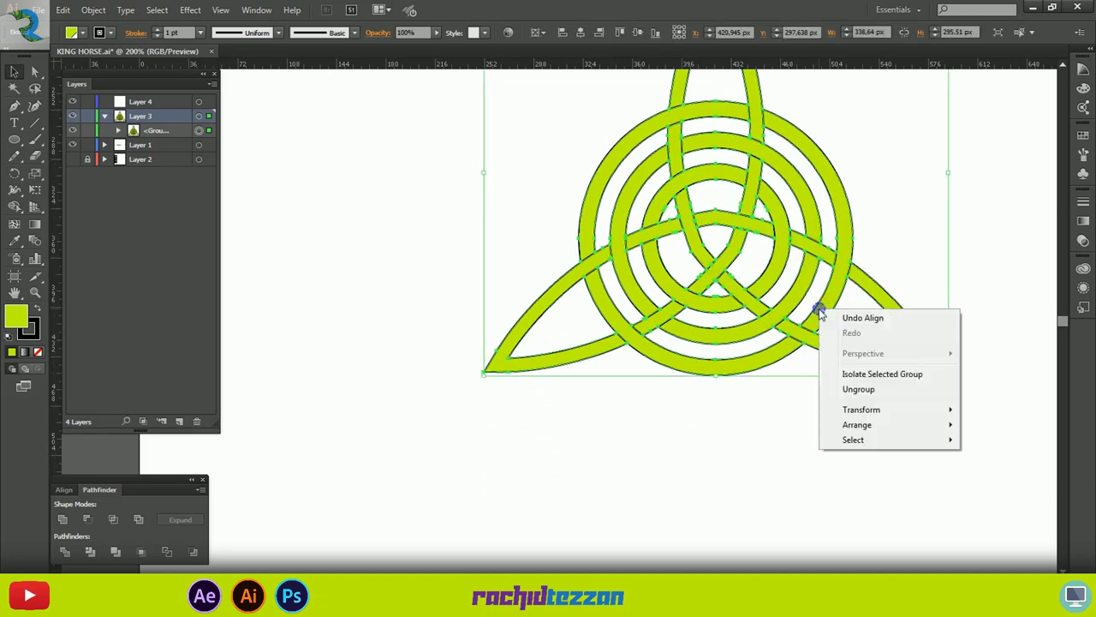
pyautogui.click(853, 387)
pyautogui.hotkey('ctrl', '1')
pyautogui.moveTo(622, 494); pyautogui.dragTo(863, 460)
pyautogui.scroll(2, 853, 489)
pyautogui.moveTo(859, 537); pyautogui.dragTo(846, 175)
pyautogui.scroll(2, 849, 239)
pyautogui.click(850, 239)
# Recolour the three arcs of the outer ring with the red-orange of the first colour swatch circle, using the Eyedropper.
pyautogui.click(710, 321)
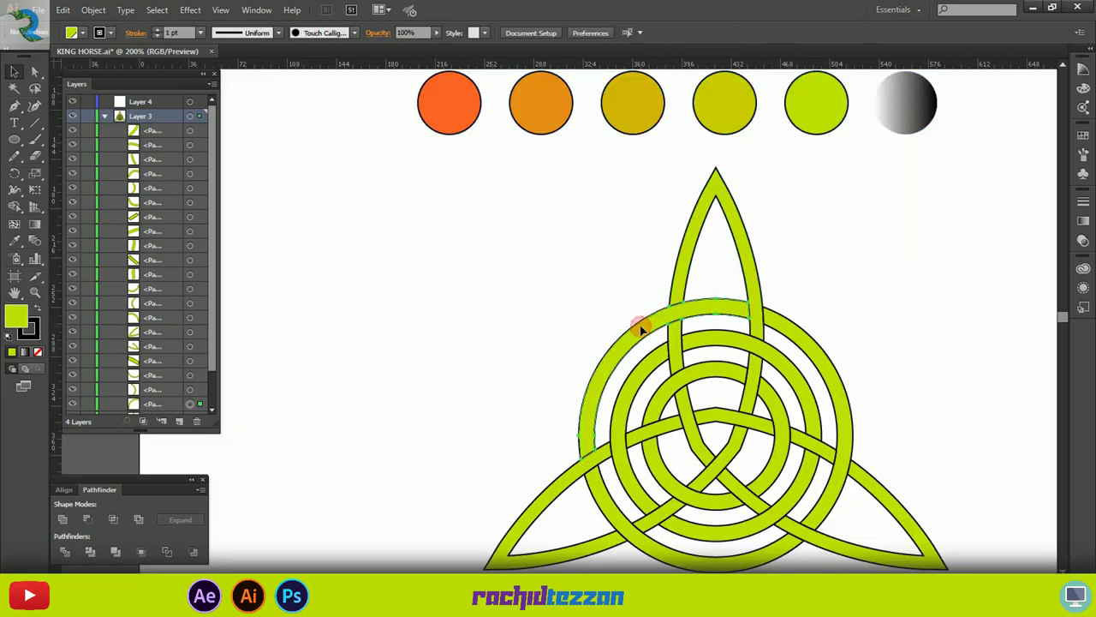
pyautogui.press('i')
pyautogui.click(448, 106)
pyautogui.scroll(-2, 584, 390)
pyautogui.scroll(1, 591, 436)
pyautogui.keyDown('ctrl'); pyautogui.click(600, 477); pyautogui.keyUp('ctrl')
pyautogui.click(591, 406)
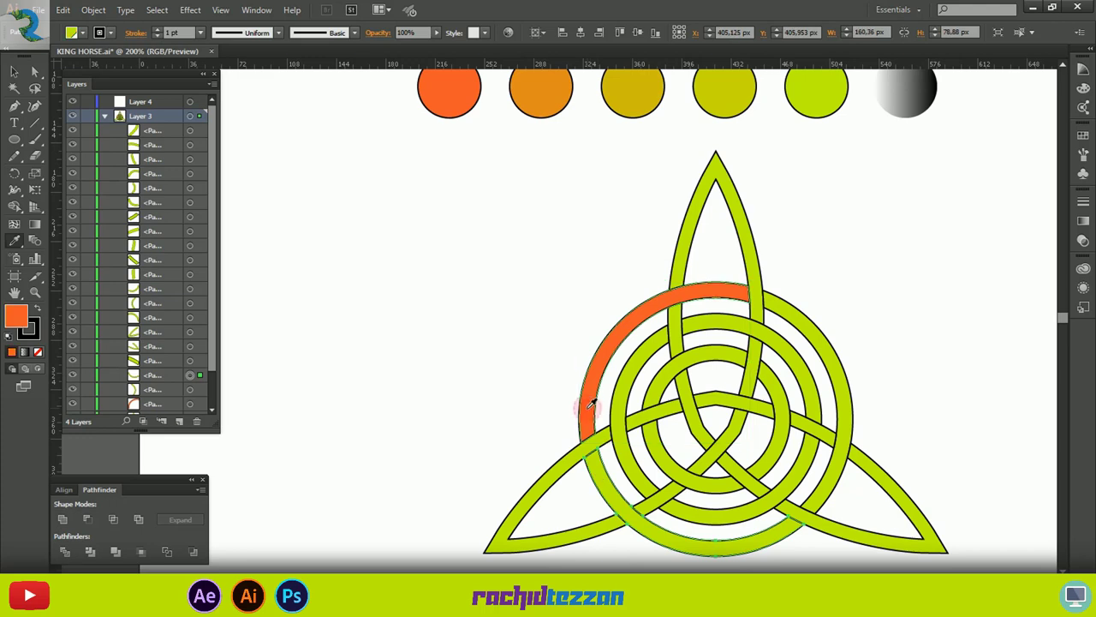
pyautogui.keyDown('ctrl'); pyautogui.click(780, 301); pyautogui.keyUp('ctrl')
pyautogui.click(728, 292)
# Recolour the three arcs of the middle ring with the orange of the second swatch circle.
pyautogui.keyDown('ctrl'); pyautogui.click(690, 329); pyautogui.keyUp('ctrl')
pyautogui.click(542, 105)
pyautogui.keyDown('ctrl'); pyautogui.click(629, 376); pyautogui.keyUp('ctrl')
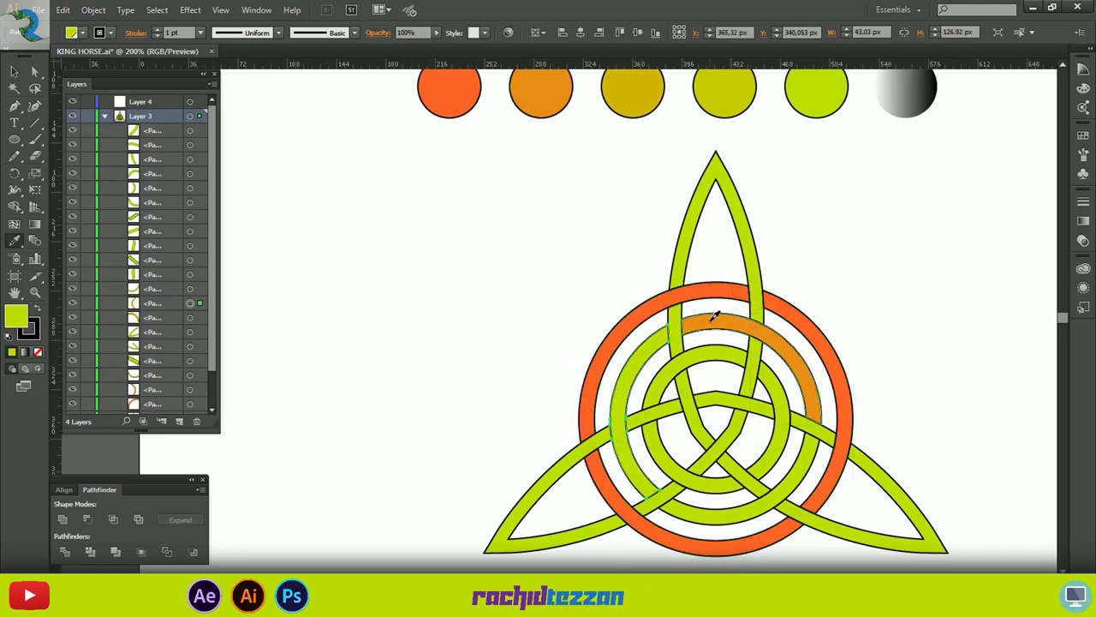
pyautogui.click(715, 319)
pyautogui.keyDown('ctrl'); pyautogui.click(695, 514); pyautogui.keyUp('ctrl')
pyautogui.click(644, 481)
# Recolour the three arcs of the inner ring with the mustard yellow of the third swatch circle, and deselect.
pyautogui.keyDown('ctrl'); pyautogui.click(691, 352); pyautogui.keyUp('ctrl')
pyautogui.click(644, 102)
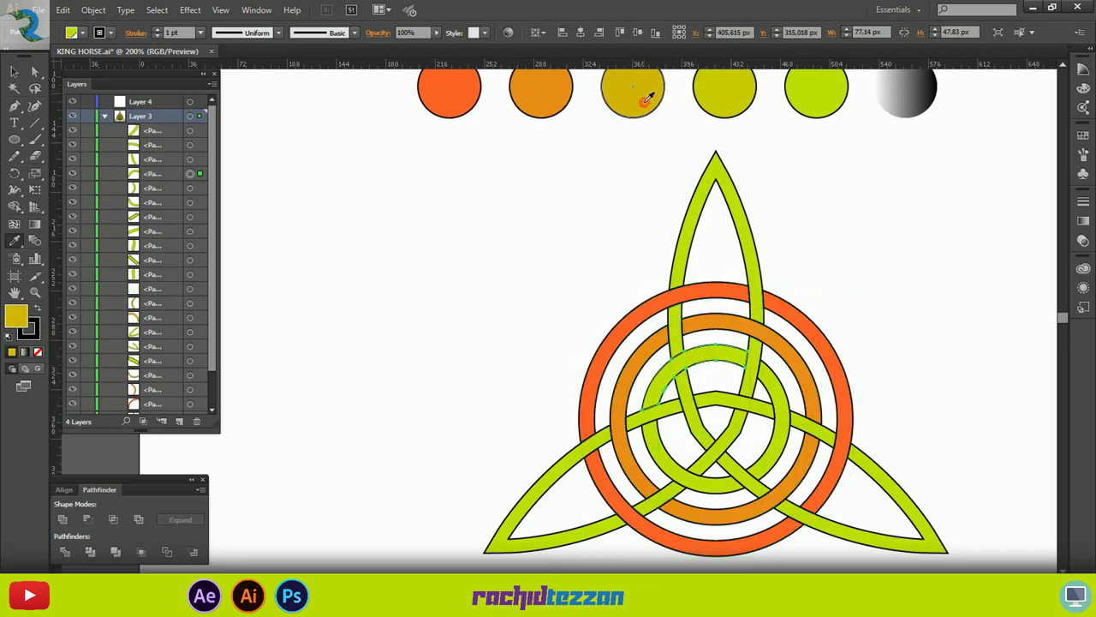
pyautogui.keyDown('ctrl'); pyautogui.click(665, 457); pyautogui.keyUp('ctrl')
pyautogui.click(704, 354)
pyautogui.keyDown('ctrl'); pyautogui.click(782, 420); pyautogui.keyUp('ctrl')
pyautogui.click(733, 363)
pyautogui.keyDown('ctrl'); pyautogui.click(868, 254); pyautogui.keyUp('ctrl')
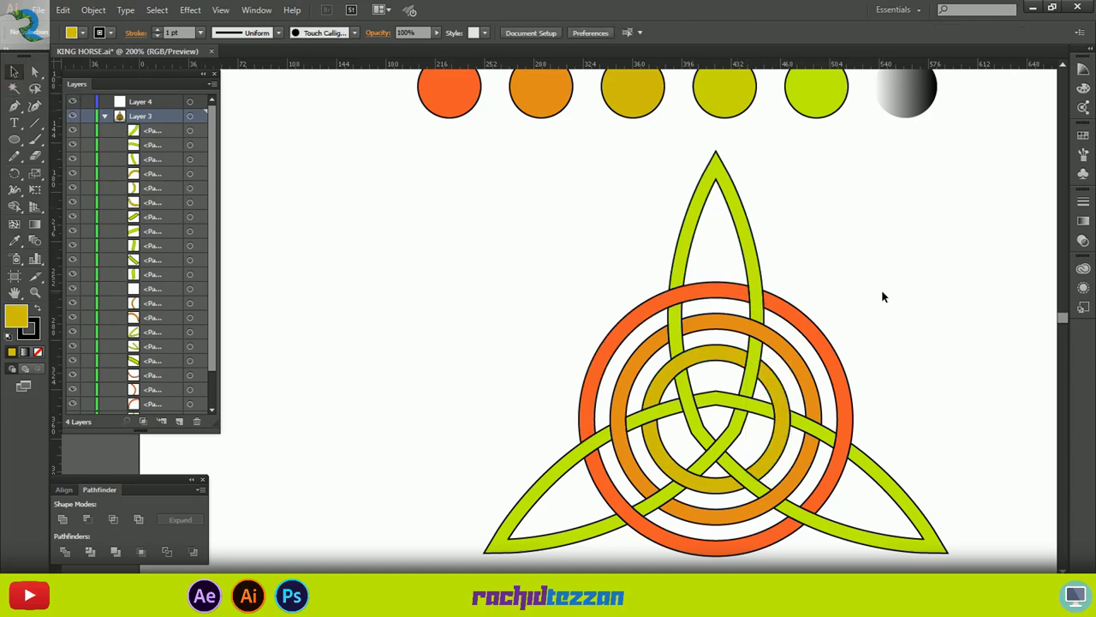
# Group all pieces of the recoloured knot.
pyautogui.scroll(-2, 884, 296)
pyautogui.moveTo(507, 158); pyautogui.dragTo(922, 526)
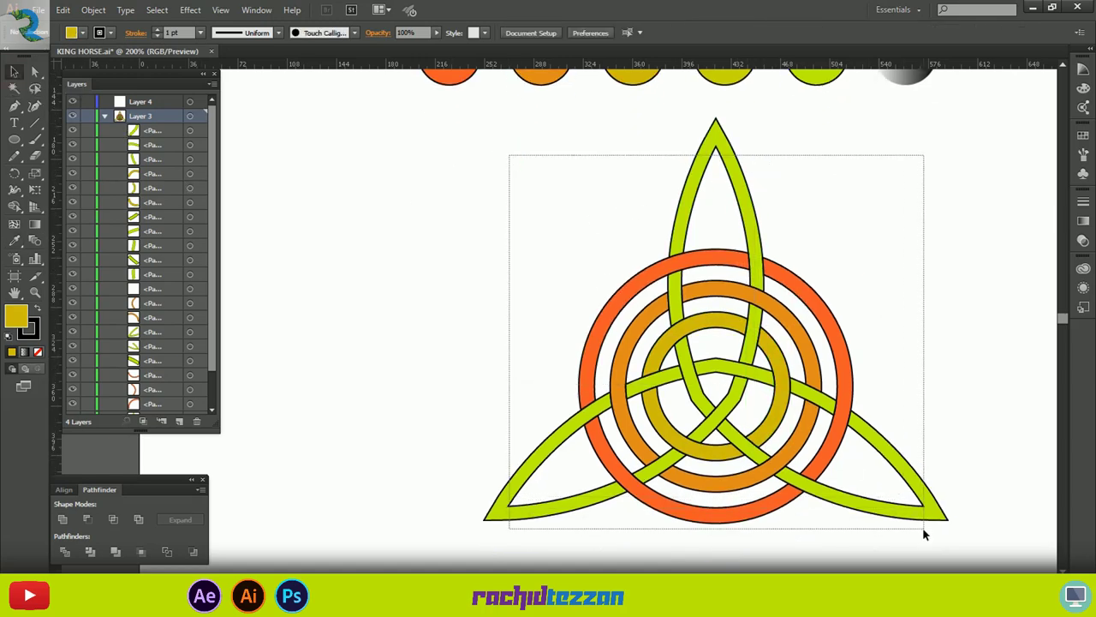
pyautogui.rightClick(747, 287)
pyautogui.click(777, 350)
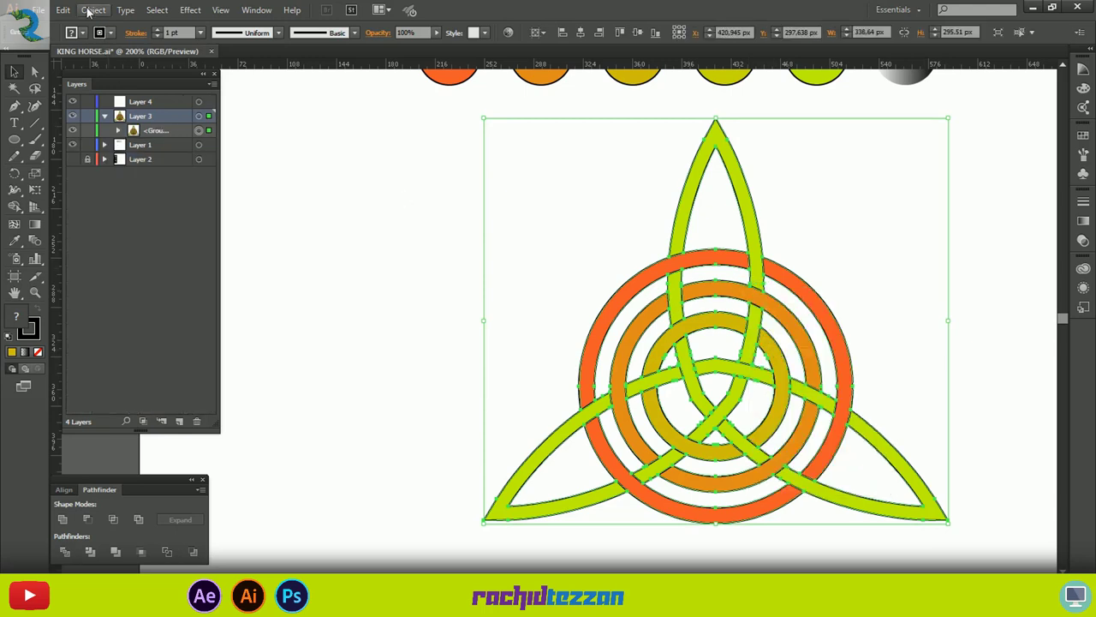
pyautogui.click(987, 601)
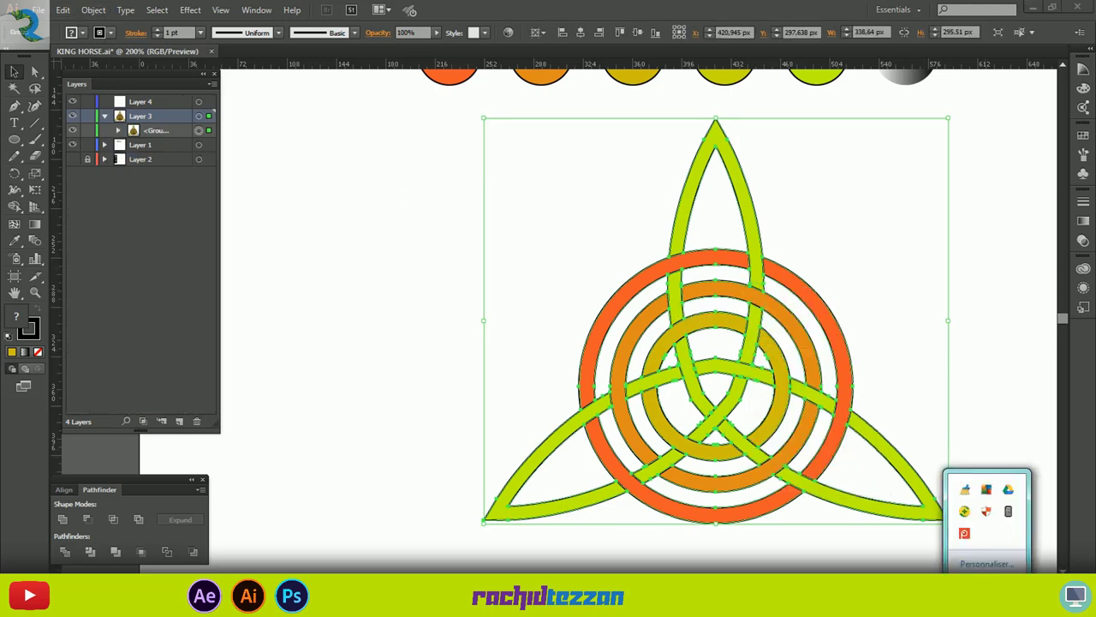
pyautogui.click(559, 5)
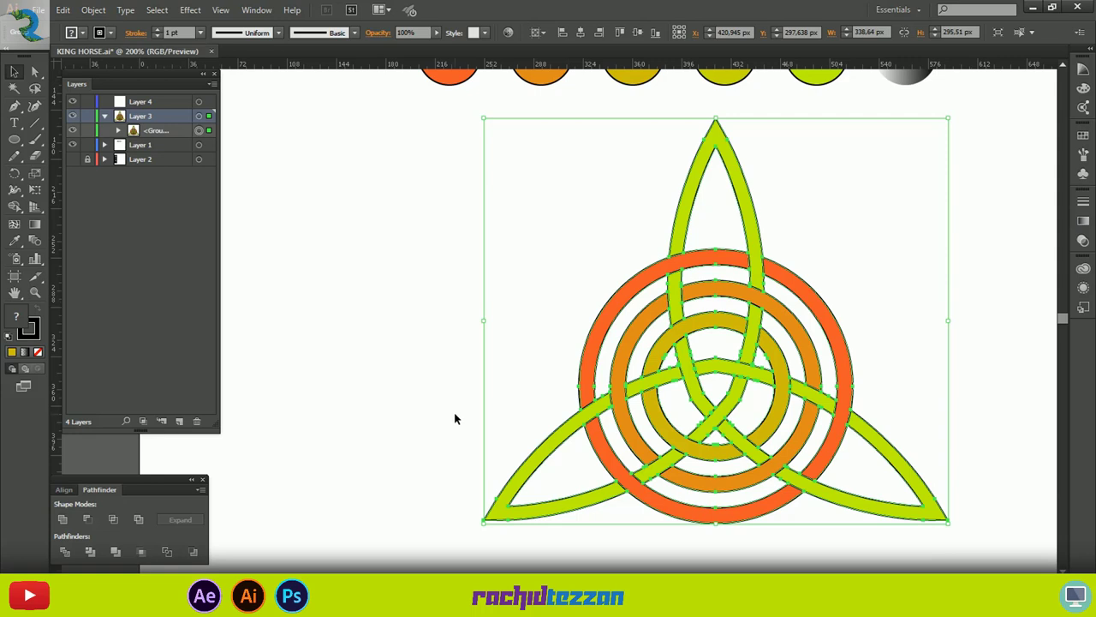
# Copy the grouped knot, lock Layer 3, and paste the copy on Layer 4 centred over the original.
pyautogui.click(68, 11)
pyautogui.click(87, 77)
pyautogui.click(575, 338)
pyautogui.click(94, 10)
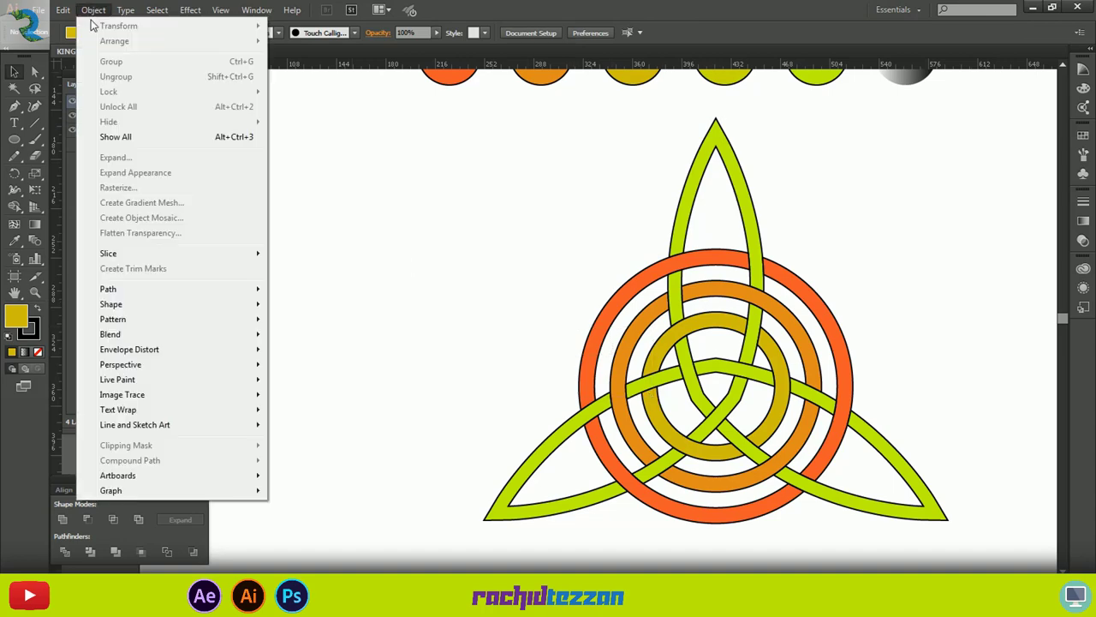
pyautogui.moveTo(63, 10)
pyautogui.click(114, 88)
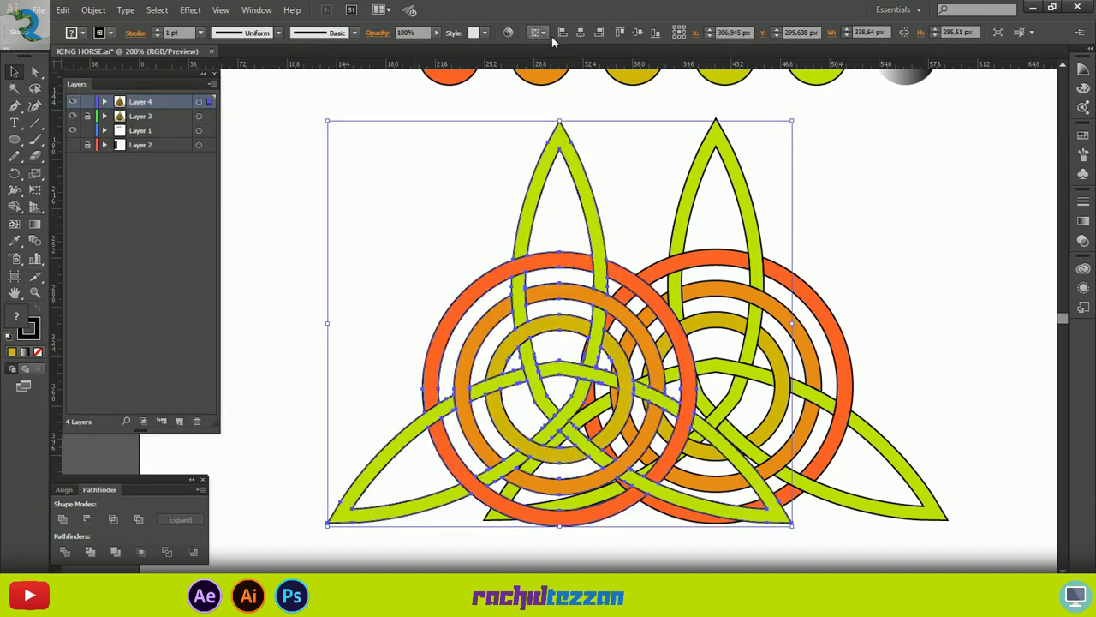
pyautogui.click(580, 31)
# Remove the stroke from the Layer 4 knot, fill it with the transparent-to-black gradient of the last swatch circle, and deselect.
pyautogui.click(37, 351)
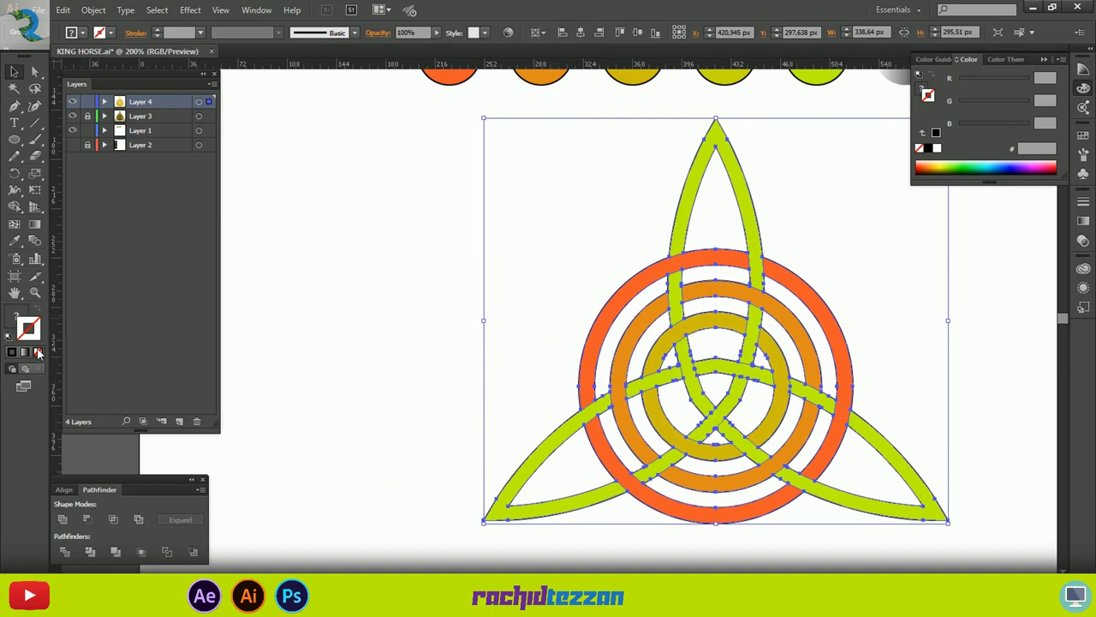
pyautogui.scroll(3, 579, 257)
pyautogui.hscroll(2, 451, 266)
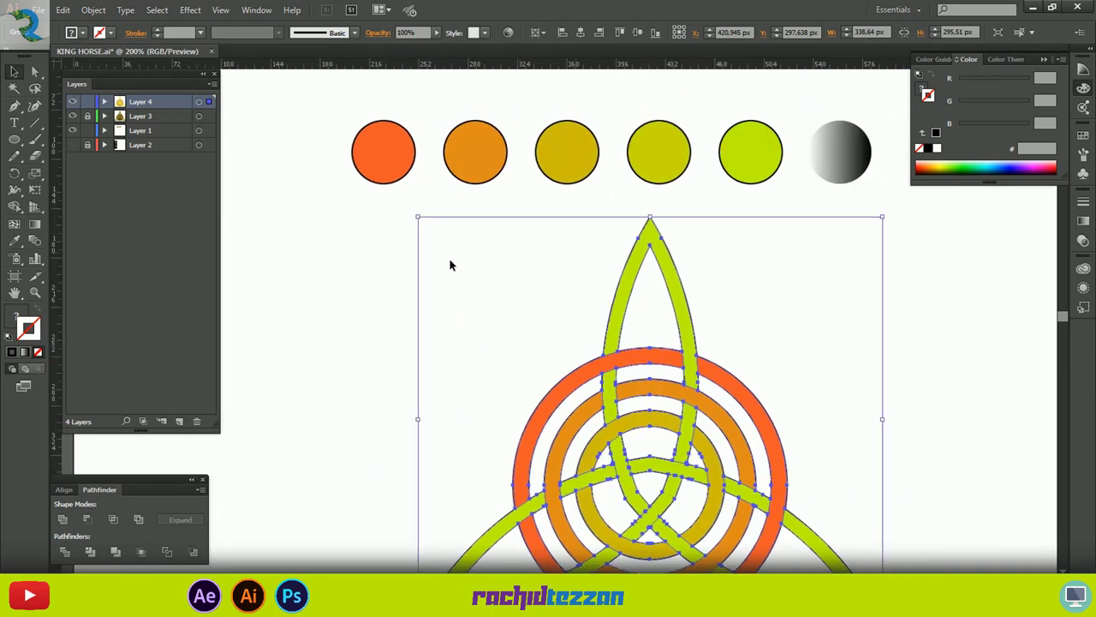
pyautogui.press('i')
pyautogui.click(843, 153)
pyautogui.scroll(-2, 800, 223)
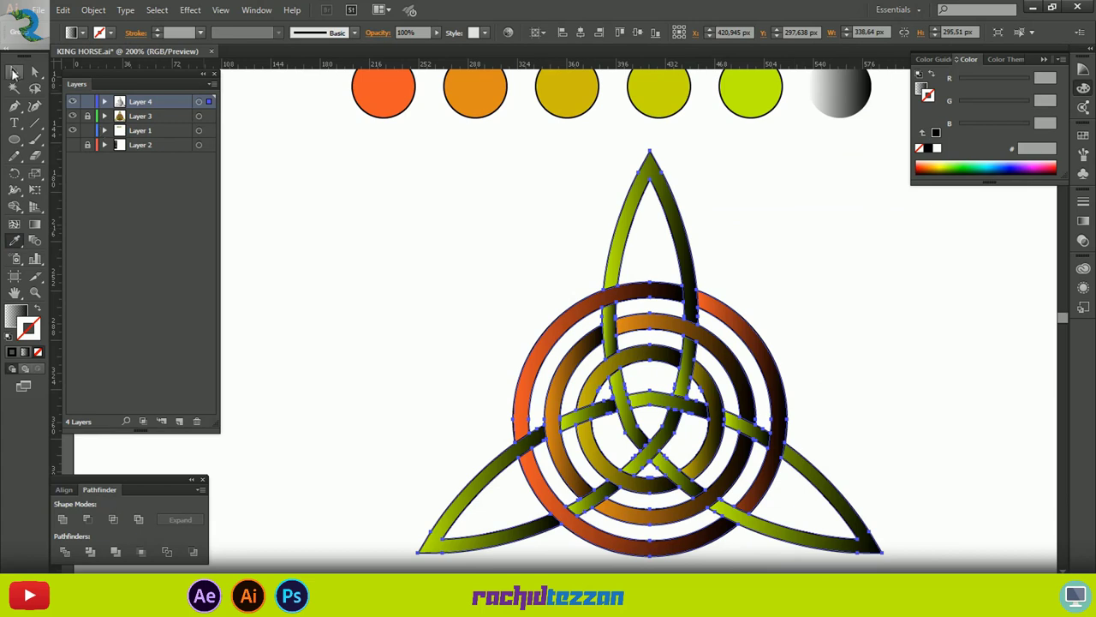
pyautogui.click(13, 73)
pyautogui.click(868, 379)
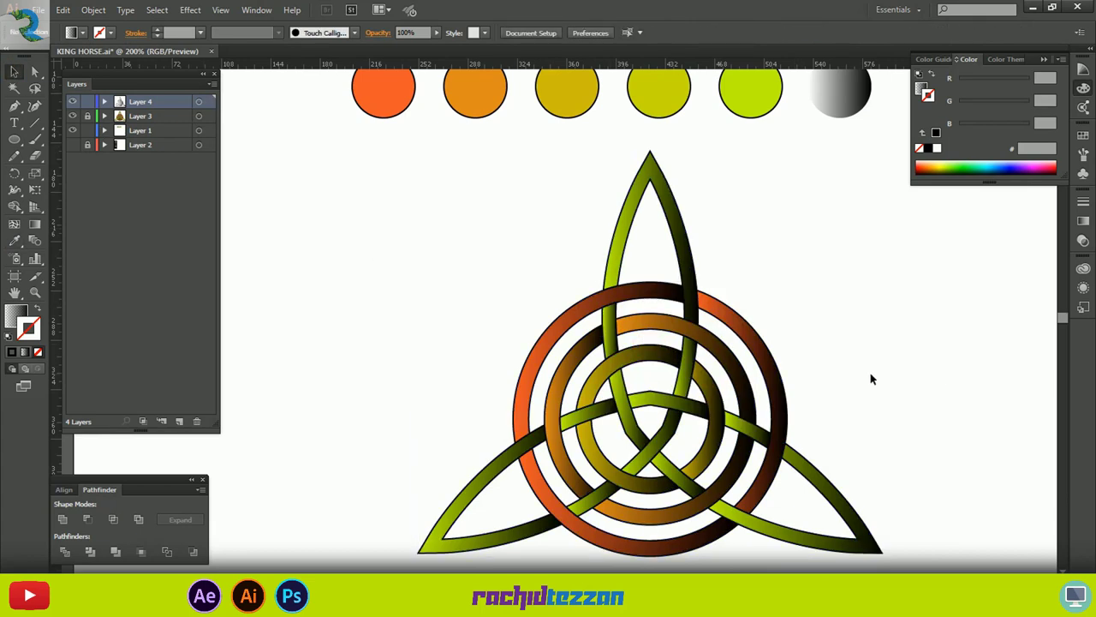
# Select the top leaf's main strand on Layer 4 for editing with the Gradient tool.
pyautogui.click(685, 266)
pyautogui.press('g')
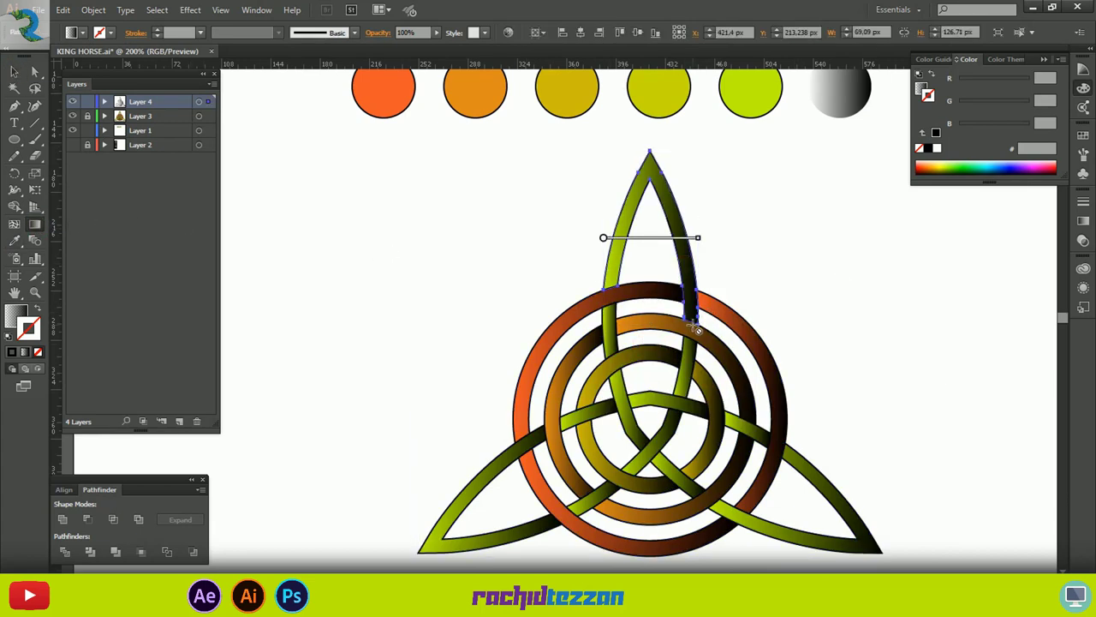
pyautogui.click(1082, 222)
pyautogui.click(978, 210)
pyautogui.click(993, 224)
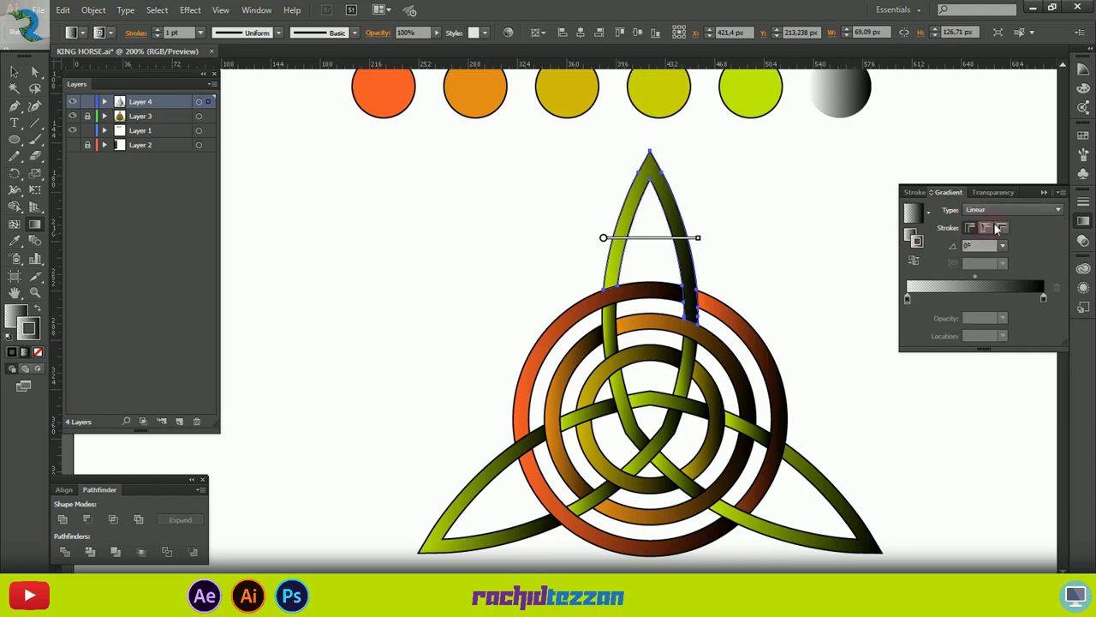
pyautogui.click(38, 352)
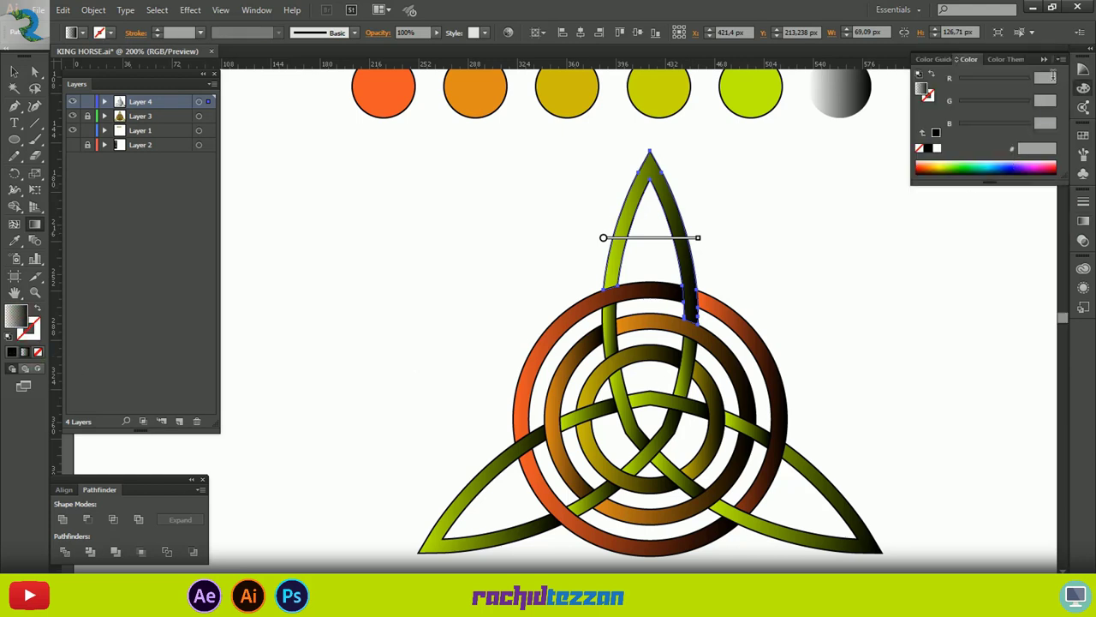
pyautogui.click(1044, 60)
# Redirect the top leaf's fill gradient so it darkens from the tip down toward the strand's right end at the rings.
pyautogui.press('x')
pyautogui.moveTo(696, 320); pyautogui.dragTo(654, 181)
pyautogui.moveTo(663, 329)
pyautogui.mouseDown()
pyautogui.moveTo(616, 160)
pyautogui.moveTo(677, 240)
pyautogui.moveTo(697, 322)
pyautogui.mouseUp()
# Redirect the gradients of the lower-left and lower-right leaves so each darkens from its tip toward the rings, and deselect.
pyautogui.scroll(-1, 697, 315)
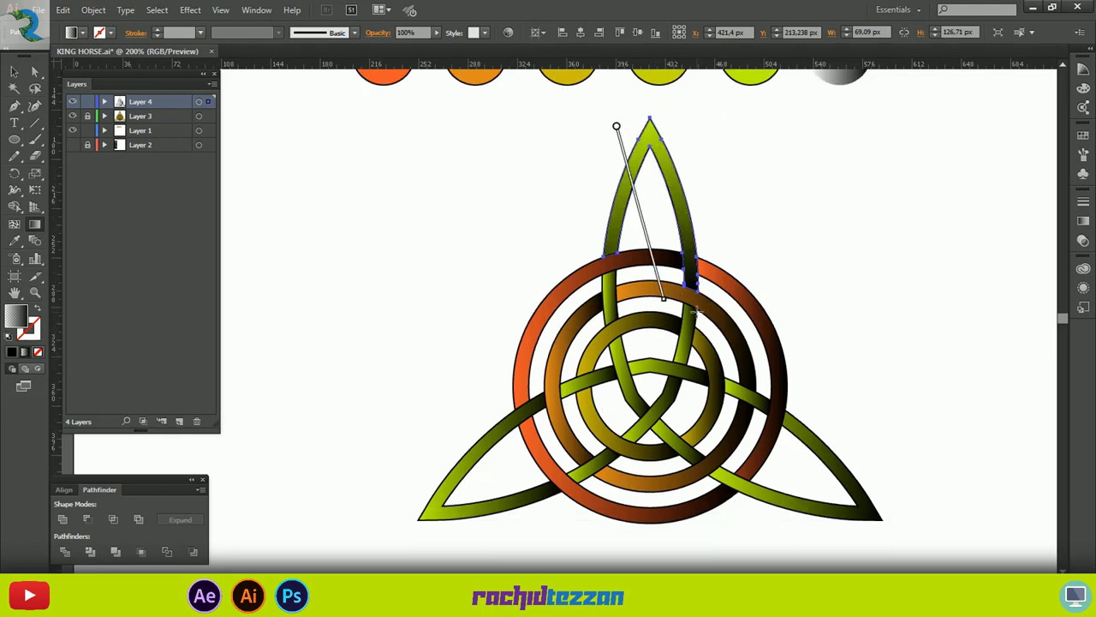
pyautogui.keyDown('ctrl'); pyautogui.click(466, 465); pyautogui.keyUp('ctrl')
pyautogui.moveTo(417, 519); pyautogui.dragTo(543, 395)
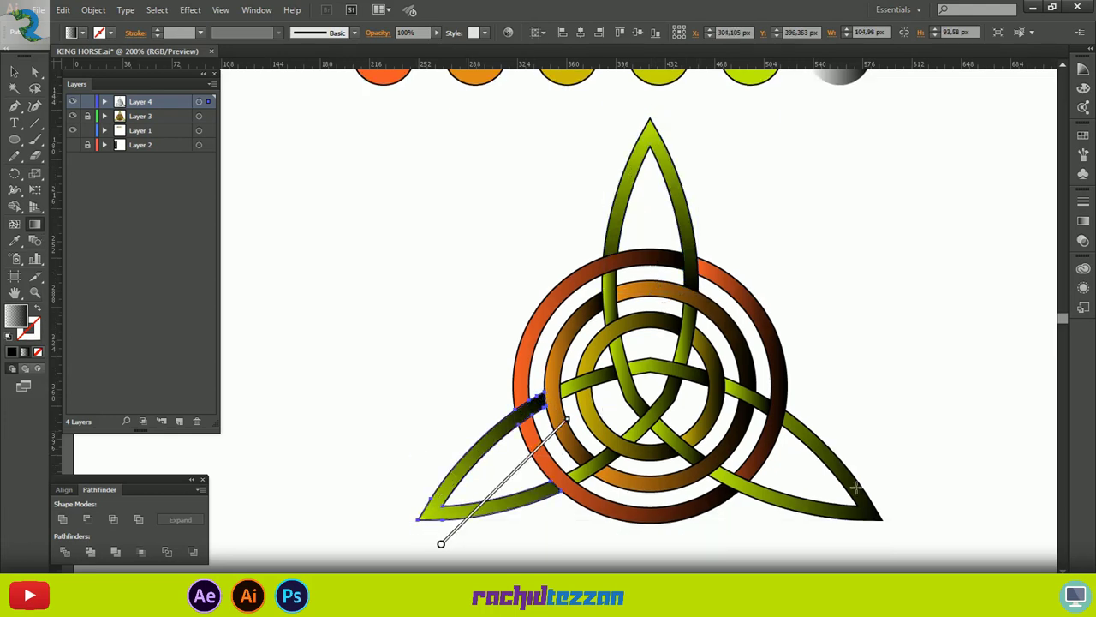
pyautogui.keyDown('ctrl'); pyautogui.click(855, 485); pyautogui.keyUp('ctrl')
pyautogui.moveTo(881, 519); pyautogui.dragTo(704, 474)
pyautogui.keyDown('ctrl'); pyautogui.click(835, 364); pyautogui.keyUp('ctrl')
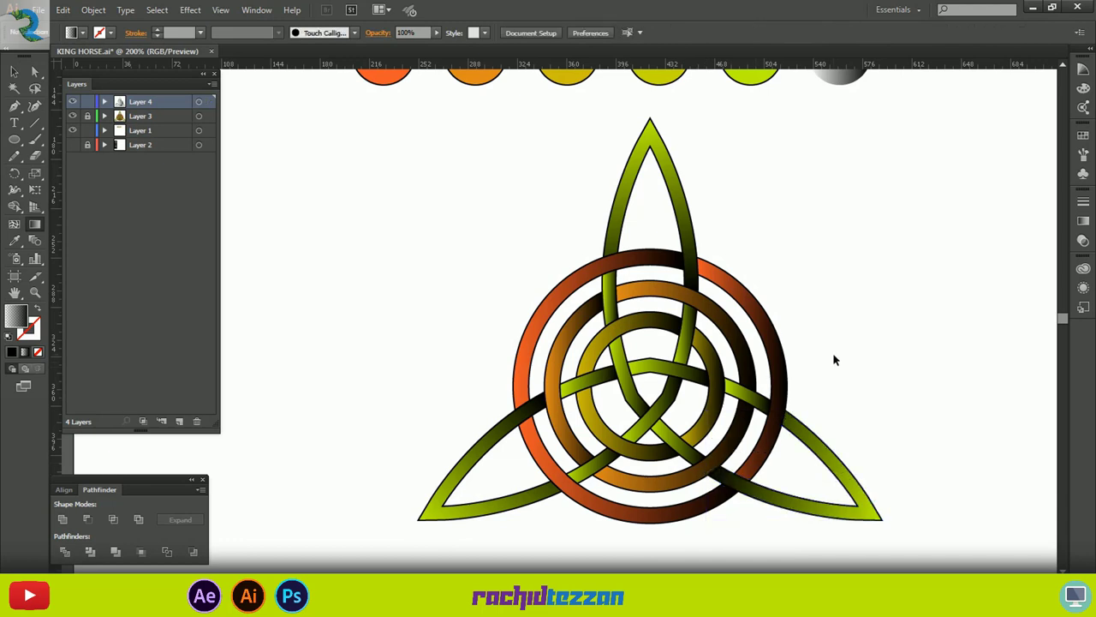
# Redirect the outer ring's gradients so the upper-left segment darkens toward the top leaf's right side, the bottom segment leftward, and the right segment downward.
pyautogui.keyDown('ctrl'); pyautogui.click(631, 259); pyautogui.keyUp('ctrl')
pyautogui.moveTo(683, 254); pyautogui.dragTo(518, 411)
pyautogui.moveTo(667, 235); pyautogui.dragTo(684, 253)
pyautogui.keyDown('ctrl'); pyautogui.click(719, 494); pyautogui.keyUp('ctrl')
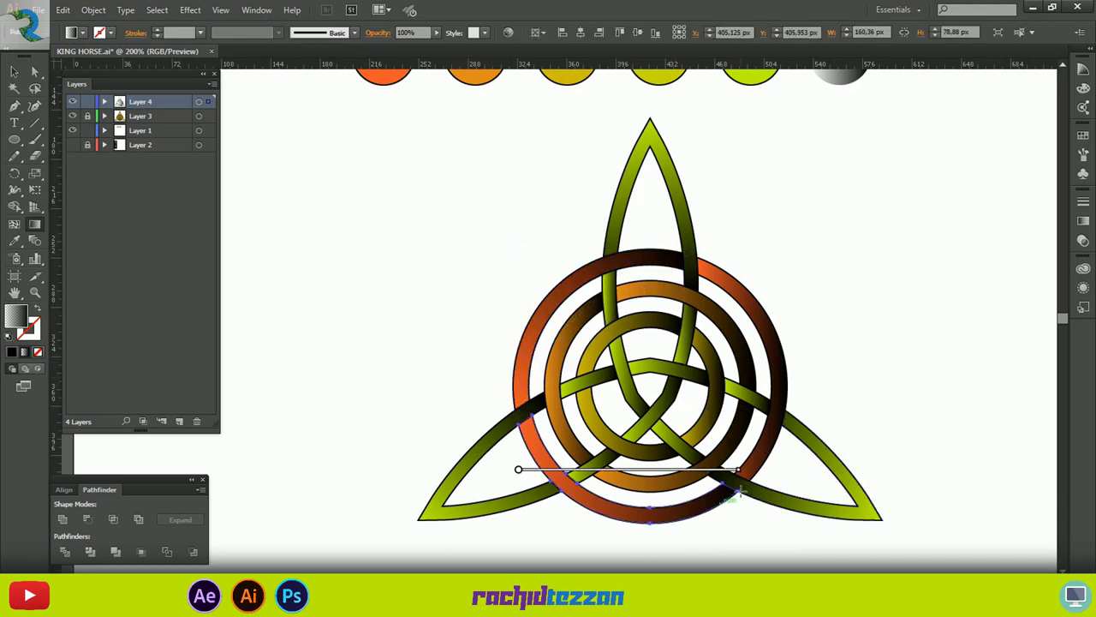
pyautogui.moveTo(739, 492); pyautogui.dragTo(517, 424)
pyautogui.keyDown('ctrl'); pyautogui.click(778, 343); pyautogui.keyUp('ctrl')
pyautogui.moveTo(697, 257); pyautogui.dragTo(750, 480)
# Redirect the middle ring's gradients so the left segment darkens upward, the bottom segment leftward, and the upper-right segment toward its lower end, and deselect.
pyautogui.keyDown('ctrl'); pyautogui.click(666, 319); pyautogui.keyUp('ctrl')
pyautogui.keyDown('ctrl'); pyautogui.click(582, 327); pyautogui.keyUp('ctrl')
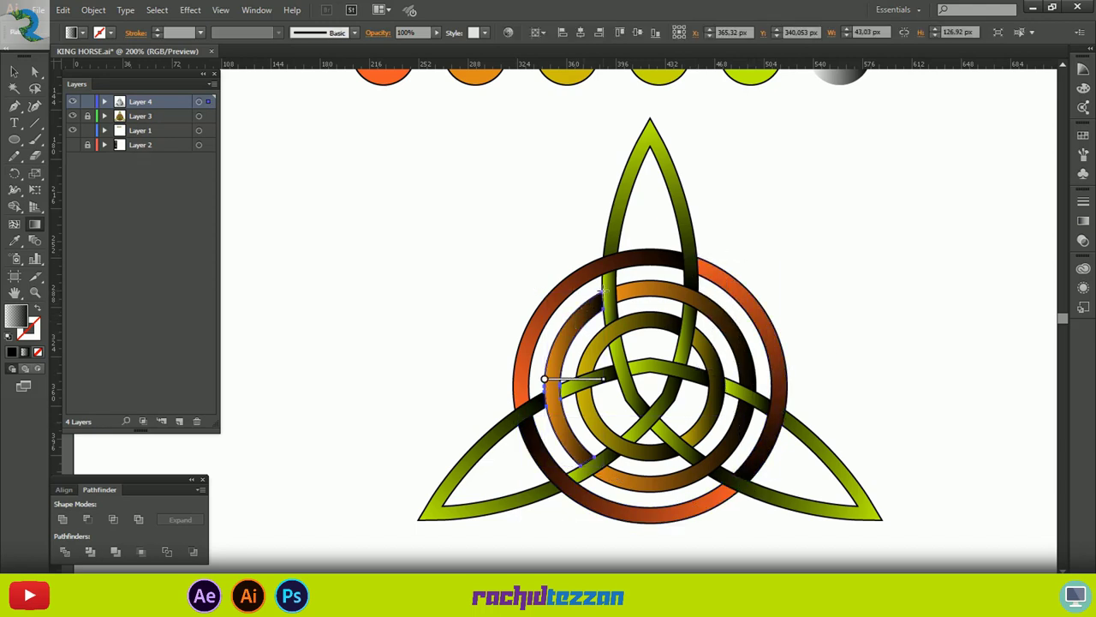
pyautogui.moveTo(603, 293)
pyautogui.mouseDown()
pyautogui.moveTo(580, 465)
pyautogui.moveTo(602, 292)
pyautogui.mouseUp()
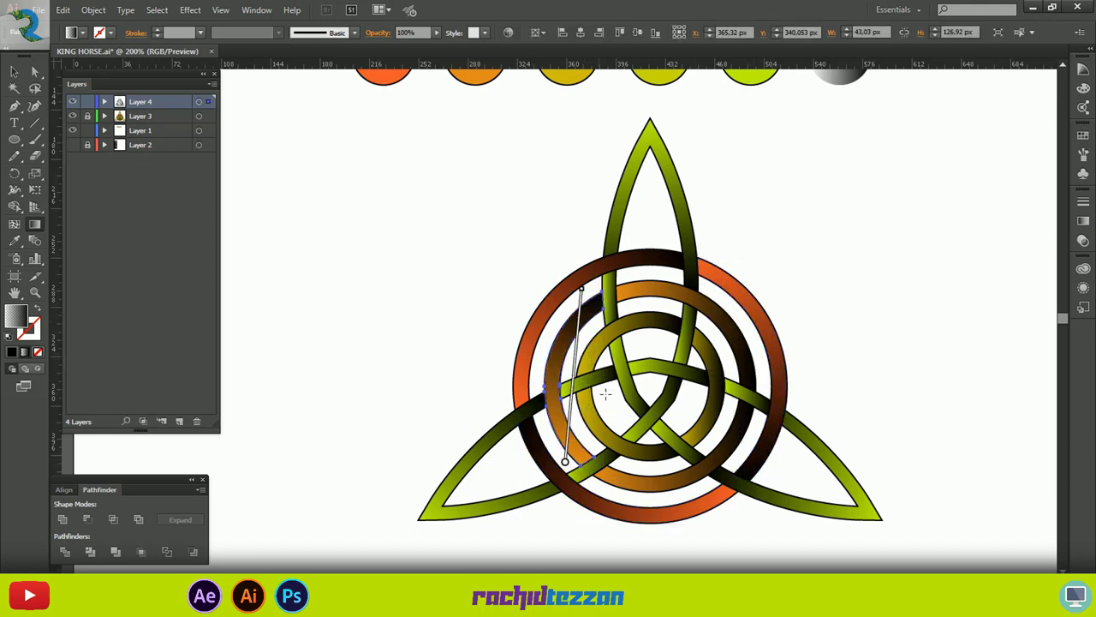
pyautogui.keyDown('ctrl'); pyautogui.click(644, 482); pyautogui.keyUp('ctrl')
pyautogui.moveTo(753, 414); pyautogui.dragTo(600, 488)
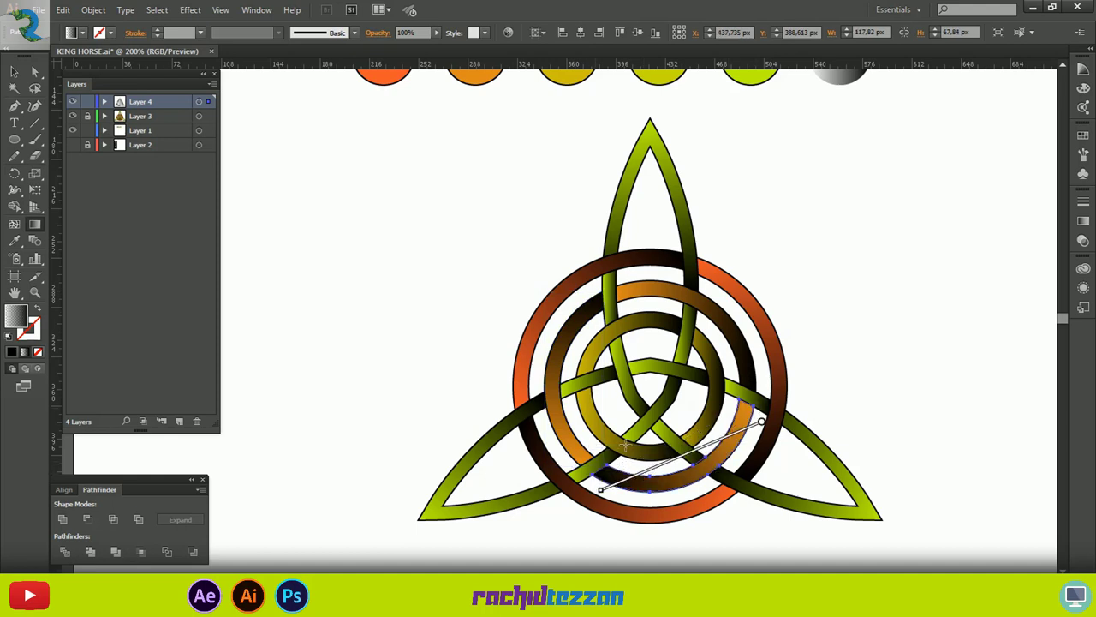
pyautogui.keyDown('ctrl'); pyautogui.click(604, 279); pyautogui.keyUp('ctrl')
pyautogui.moveTo(616, 287); pyautogui.dragTo(762, 400)
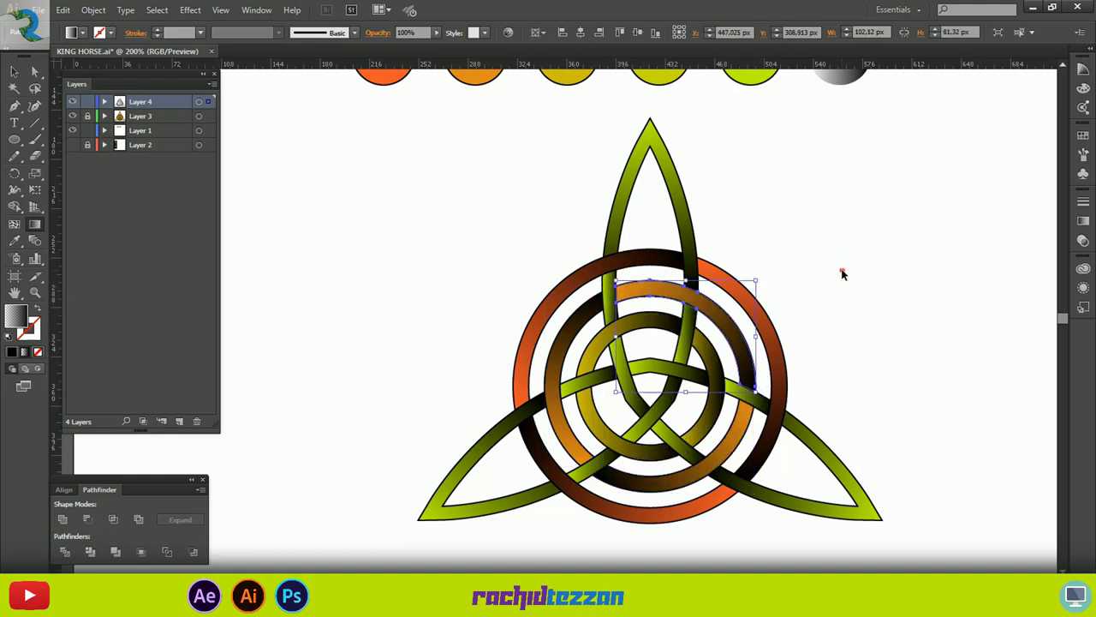
pyautogui.keyDown('ctrl'); pyautogui.click(843, 268); pyautogui.keyUp('ctrl')
# Redirect the inner ring's gradients so the top segment darkens rightward, the bottom segment toward its left end, and the right segment downward.
pyautogui.keyDown('ctrl'); pyautogui.click(645, 325); pyautogui.keyUp('ctrl')
pyautogui.moveTo(577, 375); pyautogui.dragTo(681, 324)
pyautogui.keyDown('ctrl'); pyautogui.click(646, 456); pyautogui.keyUp('ctrl')
pyautogui.moveTo(679, 455); pyautogui.dragTo(578, 395)
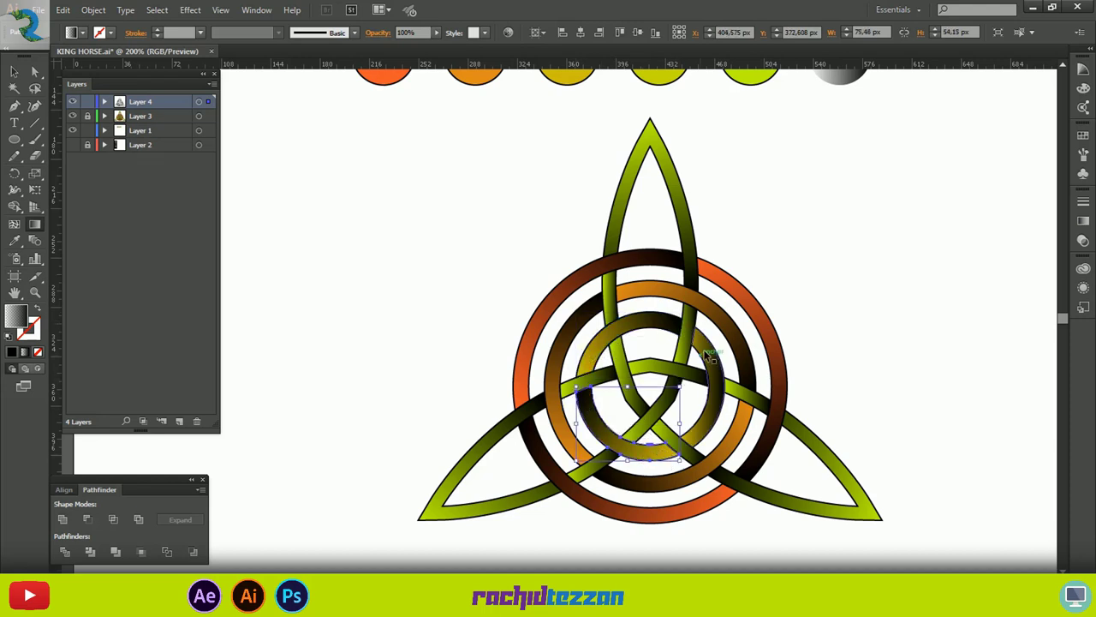
pyautogui.moveTo(704, 325); pyautogui.dragTo(702, 447)
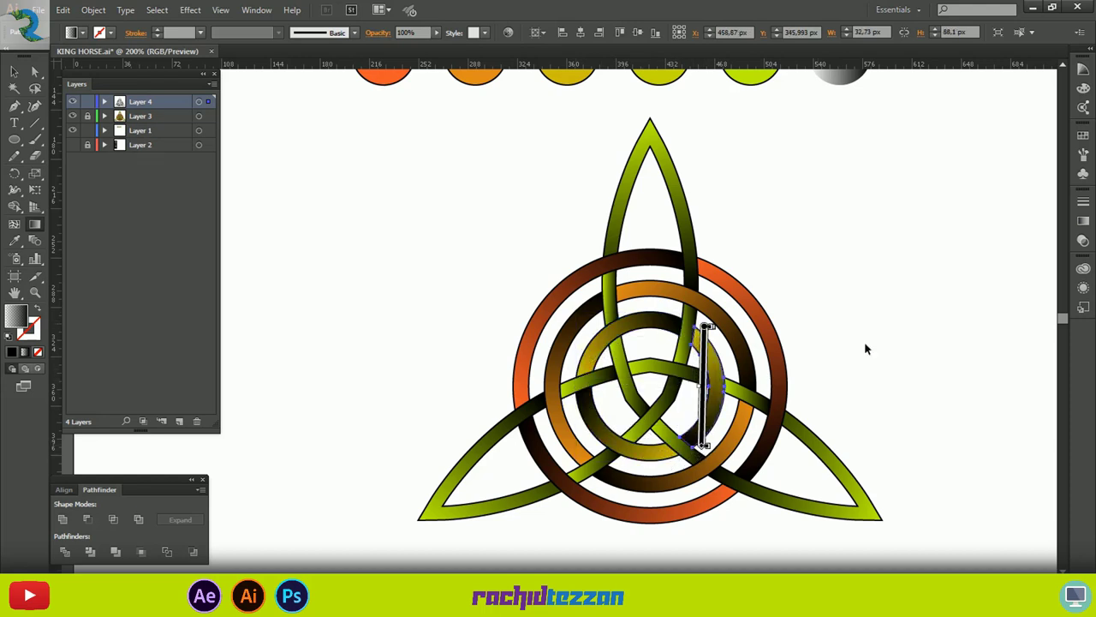
pyautogui.keyDown('ctrl'); pyautogui.click(882, 314); pyautogui.keyUp('ctrl')
# Redirect the gradients of the top leaf's two left inner strand pieces so both darken toward the inner ring between them.
pyautogui.keyDown('ctrl'); pyautogui.click(610, 296); pyautogui.keyUp('ctrl')
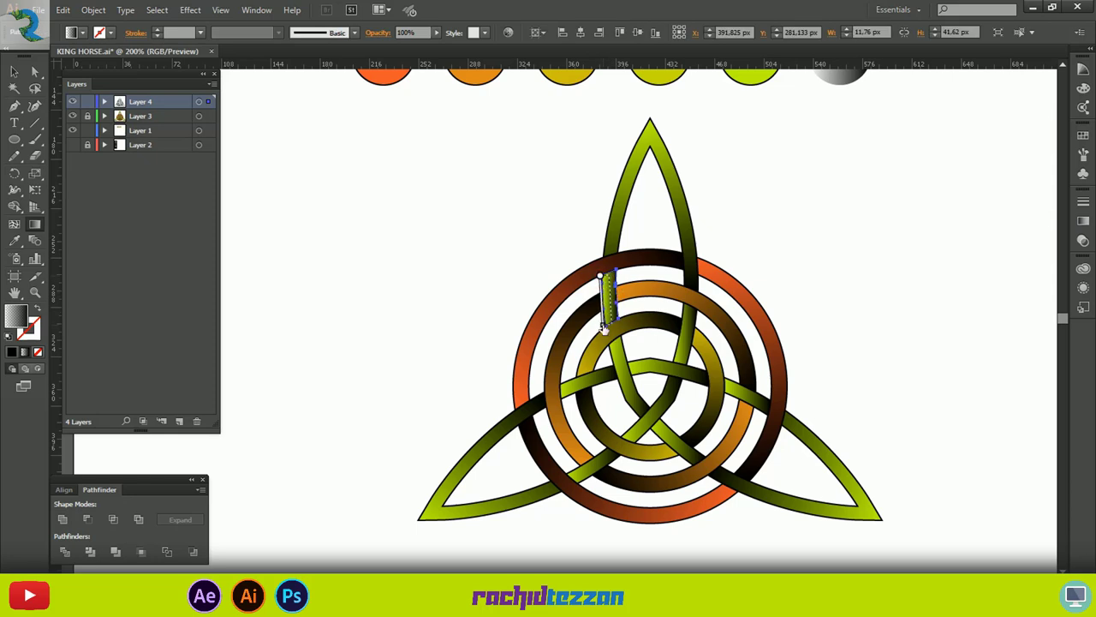
pyautogui.moveTo(603, 328); pyautogui.dragTo(607, 325)
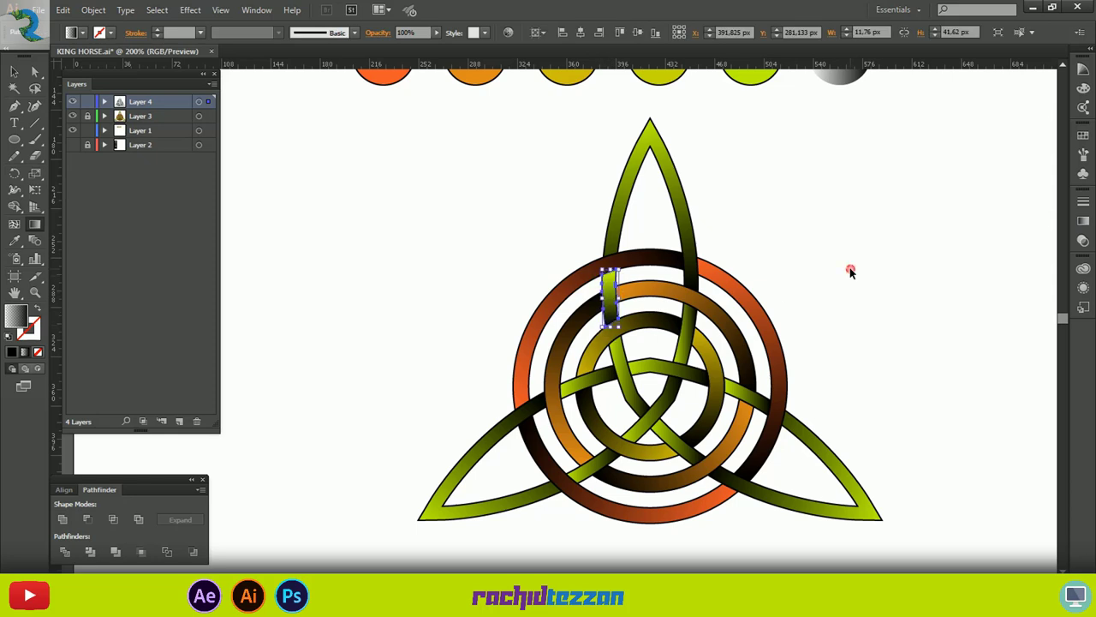
pyautogui.click(1086, 223)
pyautogui.click(917, 259)
pyautogui.keyDown('ctrl'); pyautogui.click(796, 284); pyautogui.keyUp('ctrl')
pyautogui.keyDown('ctrl'); pyautogui.click(623, 355); pyautogui.keyUp('ctrl')
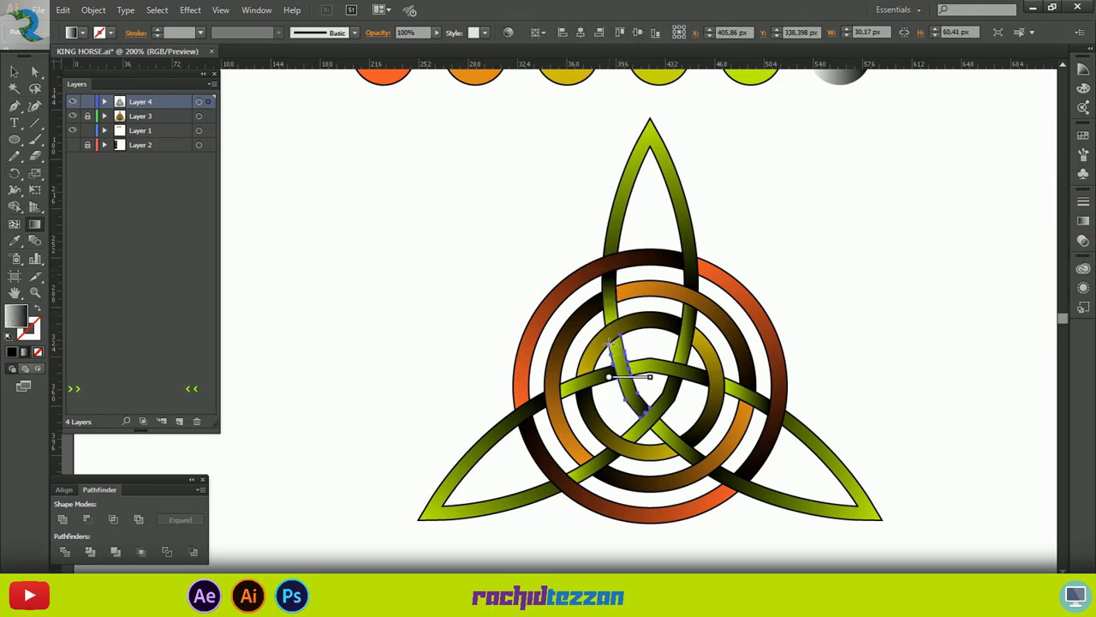
pyautogui.moveTo(641, 417); pyautogui.dragTo(612, 340)
pyautogui.keyDown('ctrl'); pyautogui.click(681, 441); pyautogui.keyUp('ctrl')
pyautogui.keyDown('ctrl'); pyautogui.click(803, 264); pyautogui.keyUp('ctrl')
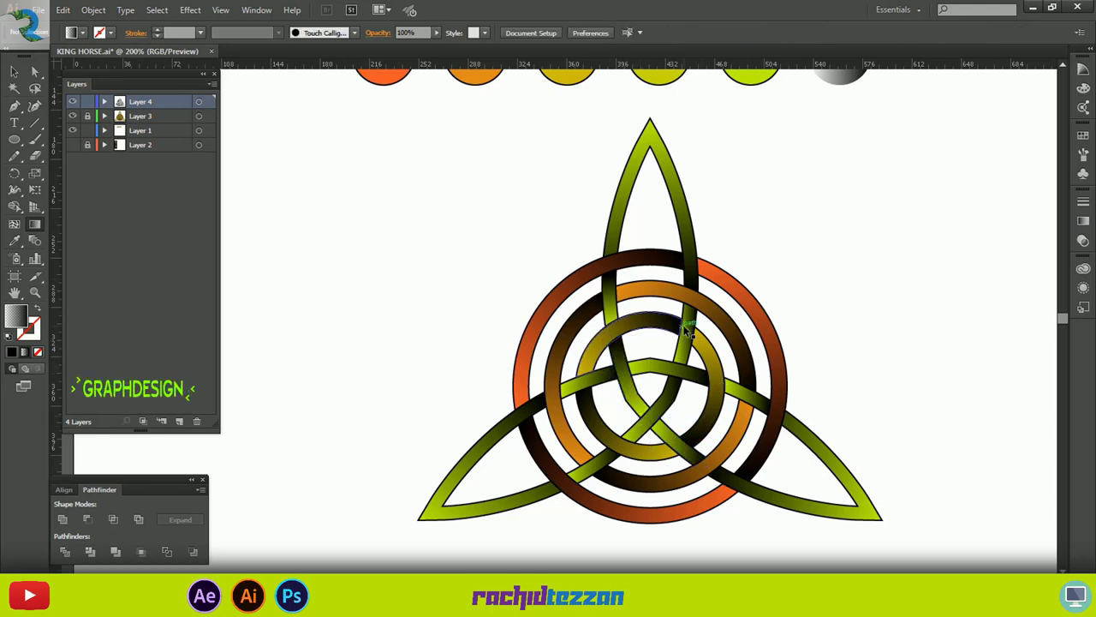
# Redirect the top leaf's right inner strand gradient to darken downward and the lower-right leaf's lower inner strand gradient to darken toward the knot's centre.
pyautogui.keyDown('ctrl'); pyautogui.click(688, 332); pyautogui.keyUp('ctrl')
pyautogui.moveTo(692, 305); pyautogui.dragTo(680, 364)
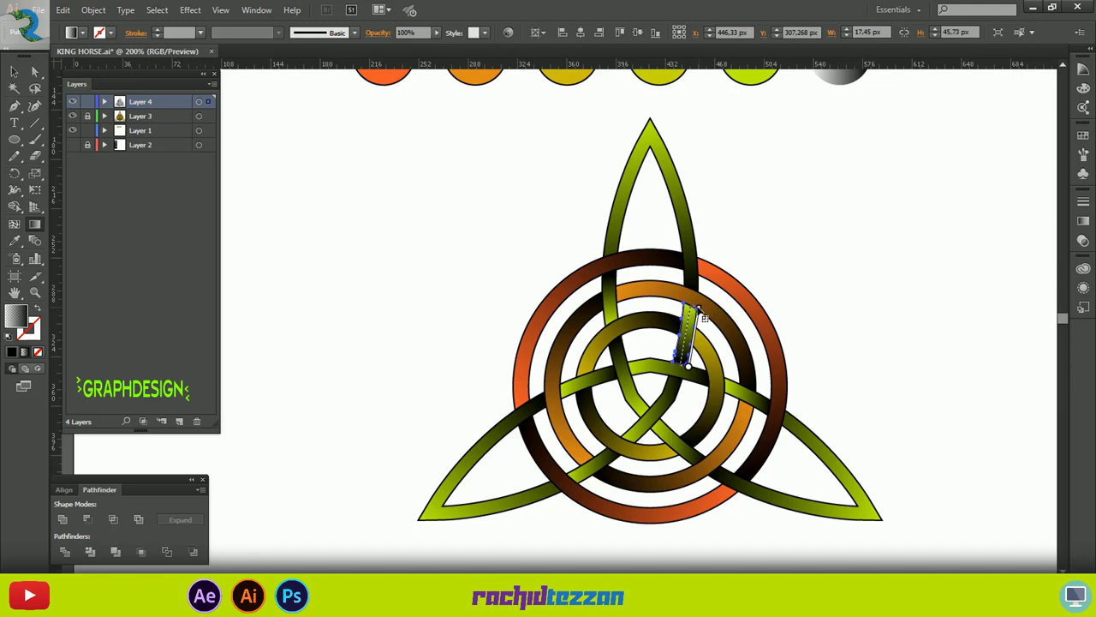
pyautogui.keyDown('ctrl'); pyautogui.click(825, 314); pyautogui.keyUp('ctrl')
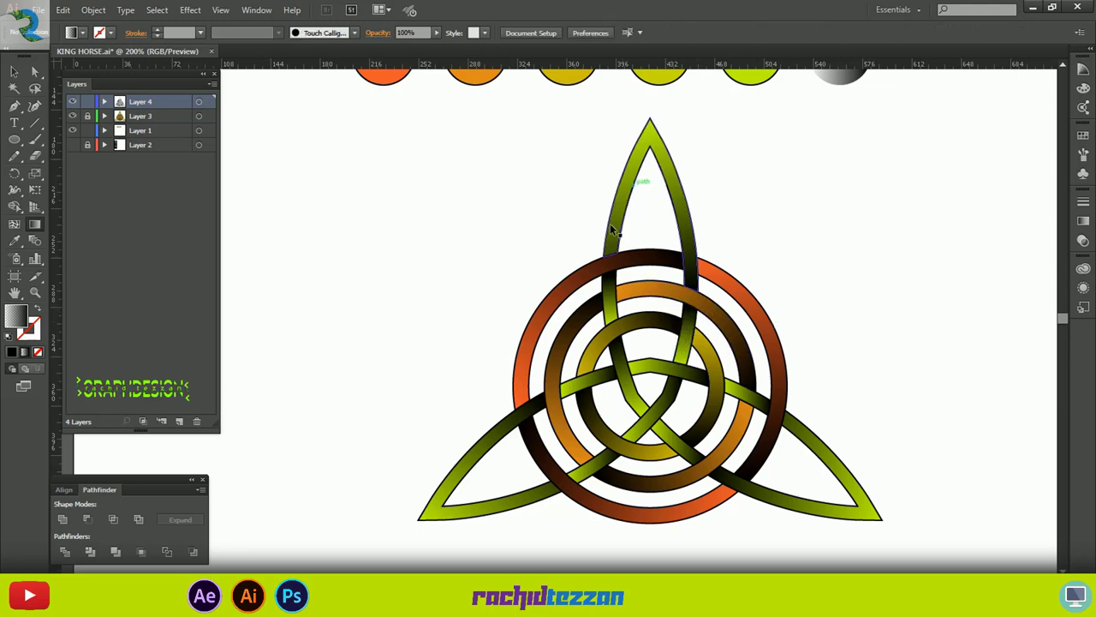
pyautogui.keyDown('ctrl'); pyautogui.click(661, 435); pyautogui.keyUp('ctrl')
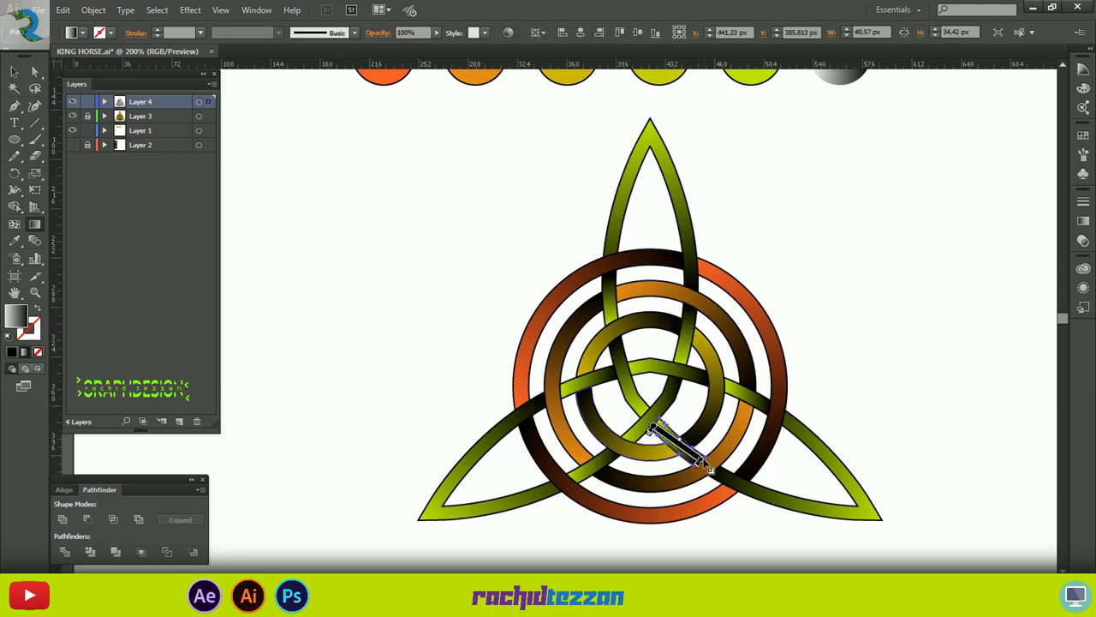
pyautogui.keyDown('ctrl'); pyautogui.click(877, 372); pyautogui.keyUp('ctrl')
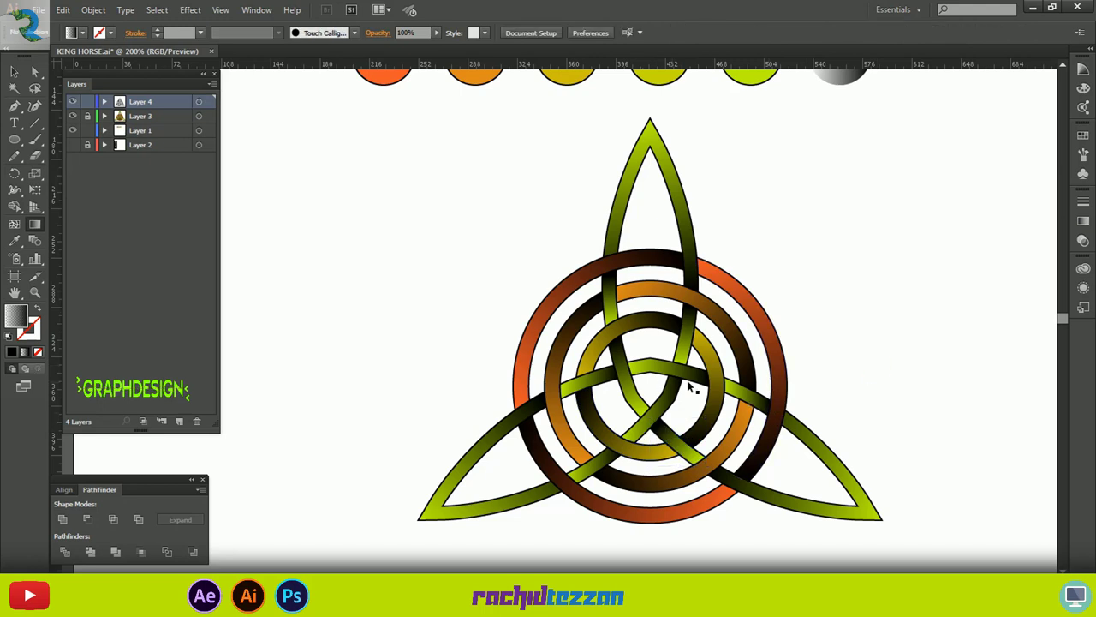
# Redirect the gradients of the lower-left leaf's inner strand pieces and the adjoining central strand so they darken toward the lower left.
pyautogui.keyDown('ctrl'); pyautogui.click(612, 370); pyautogui.keyUp('ctrl')
pyautogui.keyDown('ctrl'); pyautogui.click(457, 417); pyautogui.keyUp('ctrl')
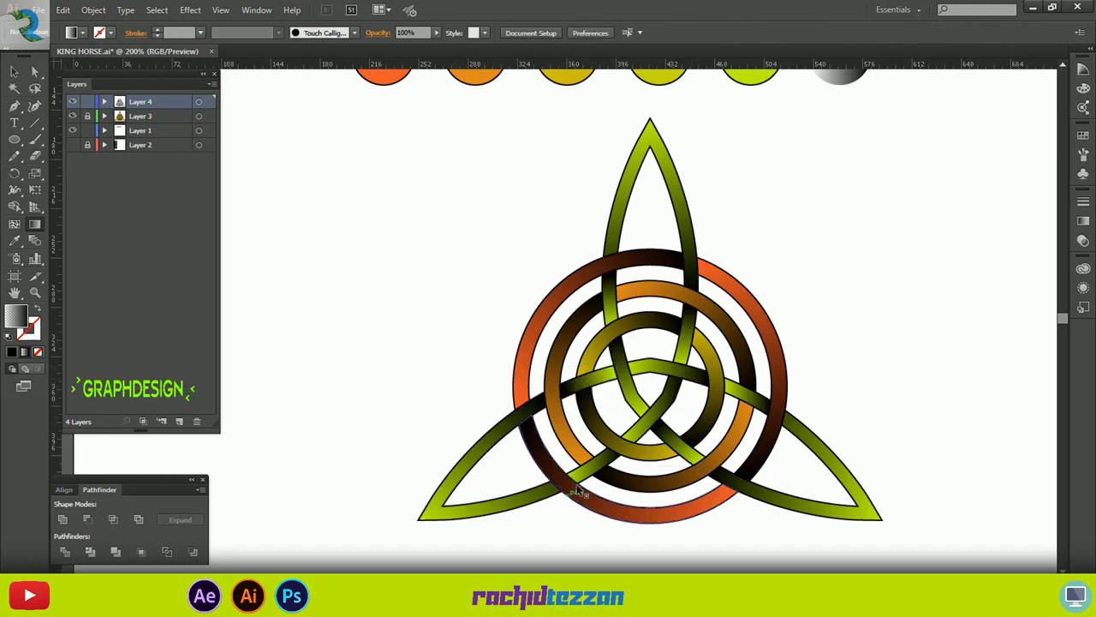
pyautogui.keyDown('ctrl'); pyautogui.click(580, 478); pyautogui.keyUp('ctrl')
pyautogui.keyDown('ctrl'); pyautogui.click(629, 428); pyautogui.keyUp('ctrl')
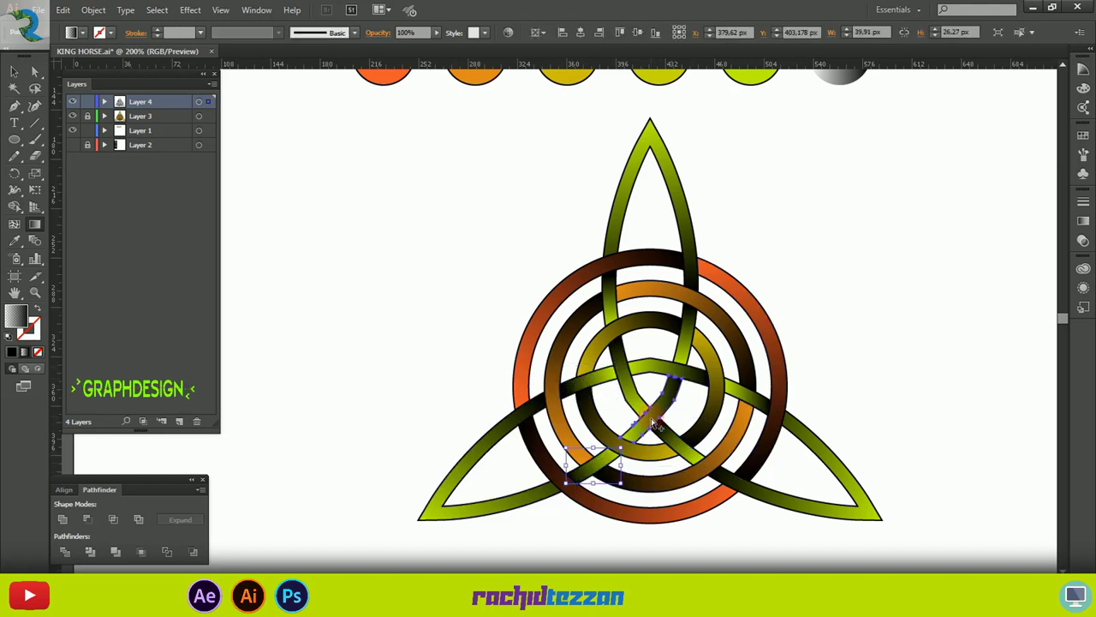
pyautogui.keyDown('ctrl'); pyautogui.click(754, 368); pyautogui.keyUp('ctrl')
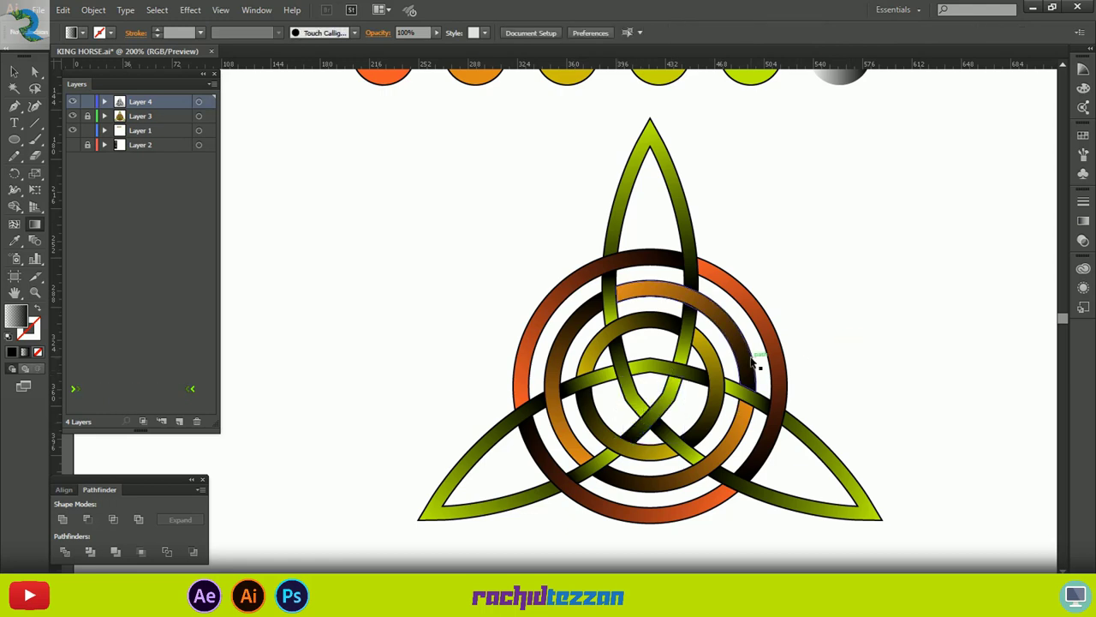
# Redraw the top leaf's right inner strand gradient downward, and reverse the lower-left leaf's upper inner strand gradient to darken toward the centre.
pyautogui.keyDown('ctrl'); pyautogui.click(691, 318); pyautogui.keyUp('ctrl')
pyautogui.moveTo(691, 305); pyautogui.dragTo(676, 371)
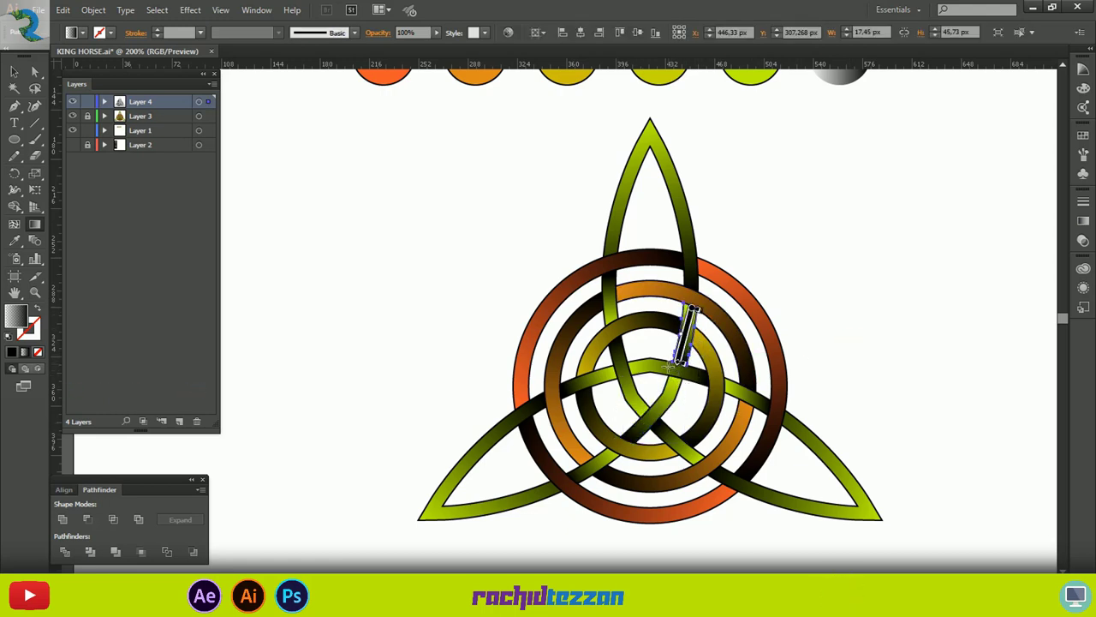
pyautogui.keyDown('ctrl'); pyautogui.click(842, 345); pyautogui.keyUp('ctrl')
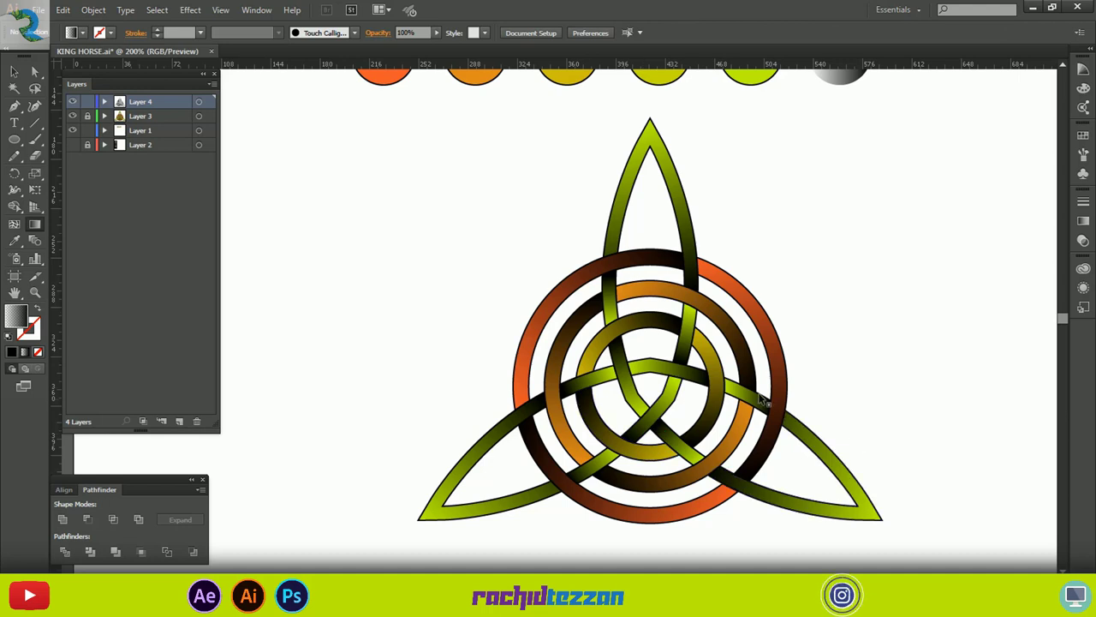
pyautogui.keyDown('ctrl'); pyautogui.click(607, 379); pyautogui.keyUp('ctrl')
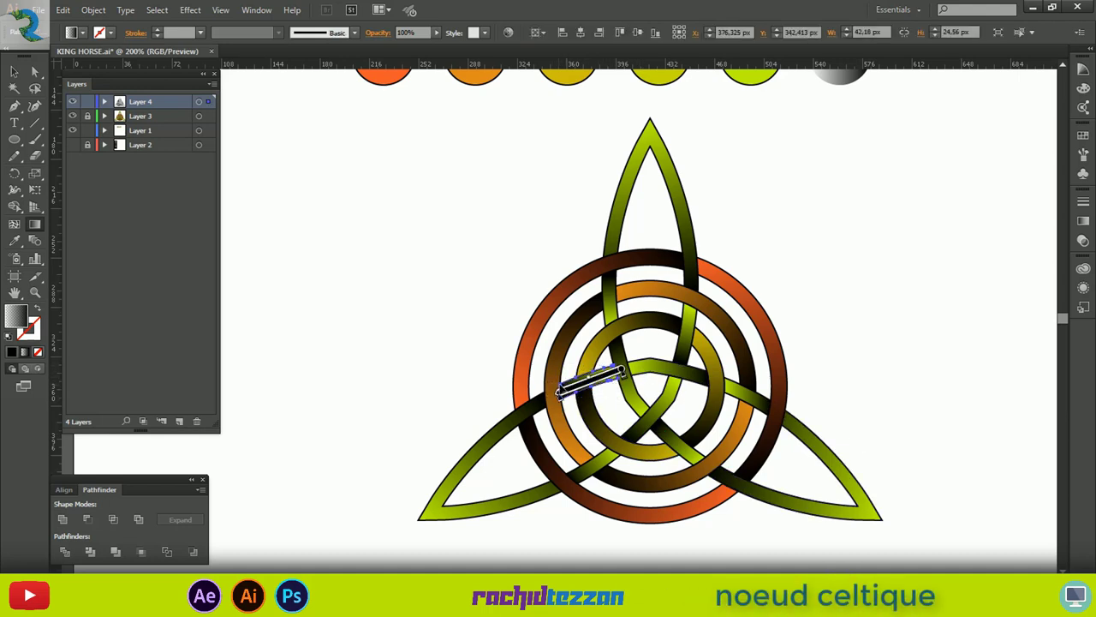
pyautogui.moveTo(638, 362)
pyautogui.mouseDown()
pyautogui.moveTo(575, 386)
pyautogui.moveTo(619, 375)
pyautogui.mouseUp()
pyautogui.keyDown('ctrl'); pyautogui.click(572, 420); pyautogui.keyUp('ctrl')
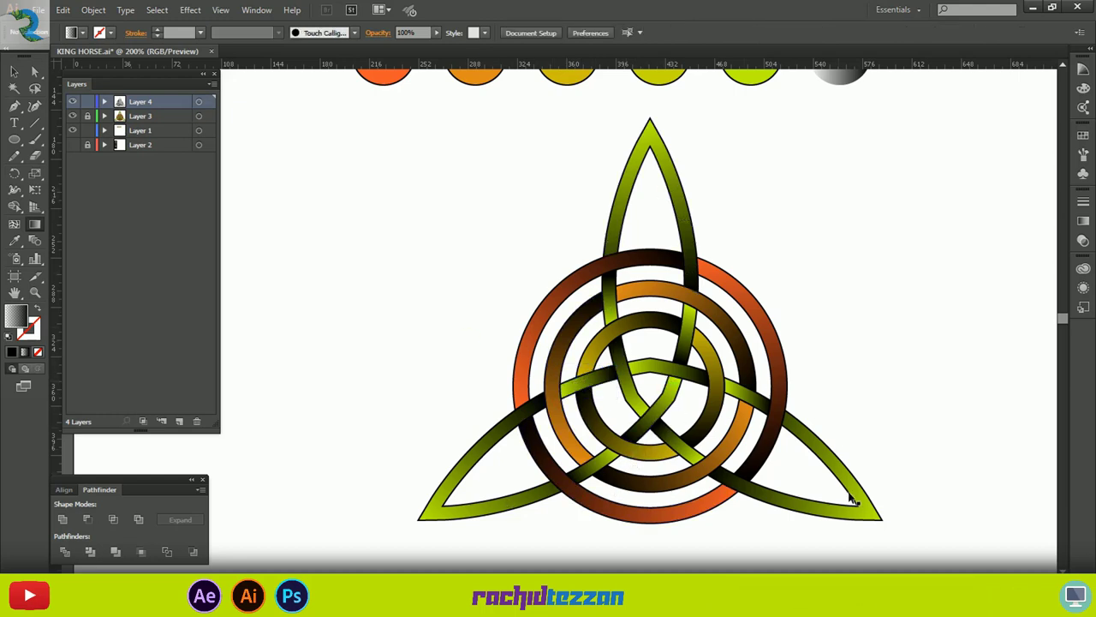
# Select all the Layer 4 shading and try the Multiply and Overlay blend modes on it.
pyautogui.moveTo(605, 346); pyautogui.dragTo(759, 484)
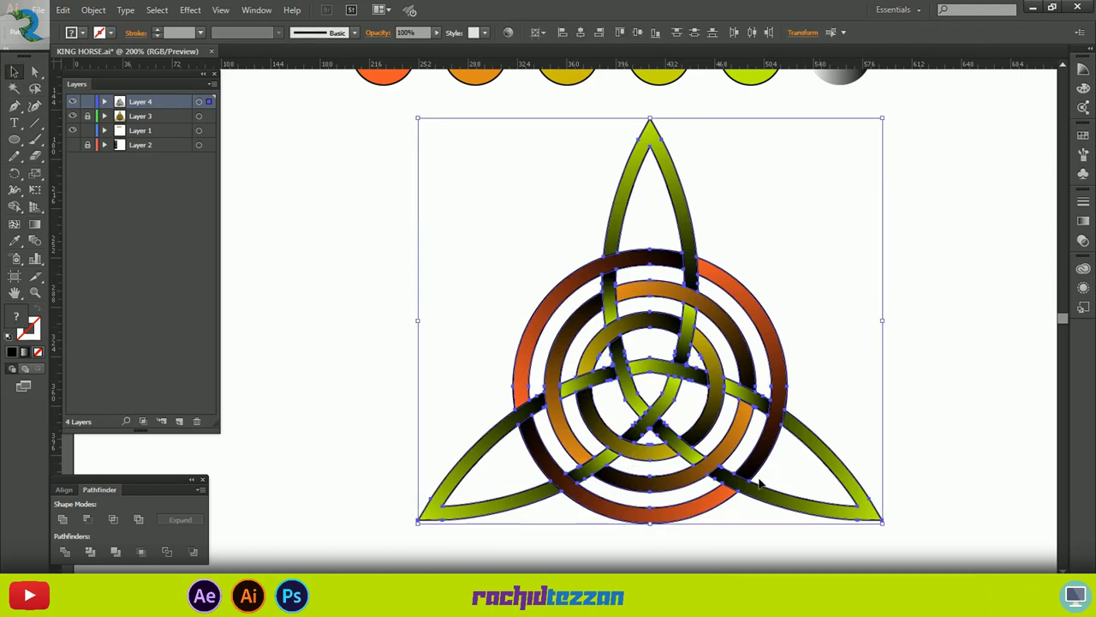
pyautogui.click(374, 32)
pyautogui.click(291, 55)
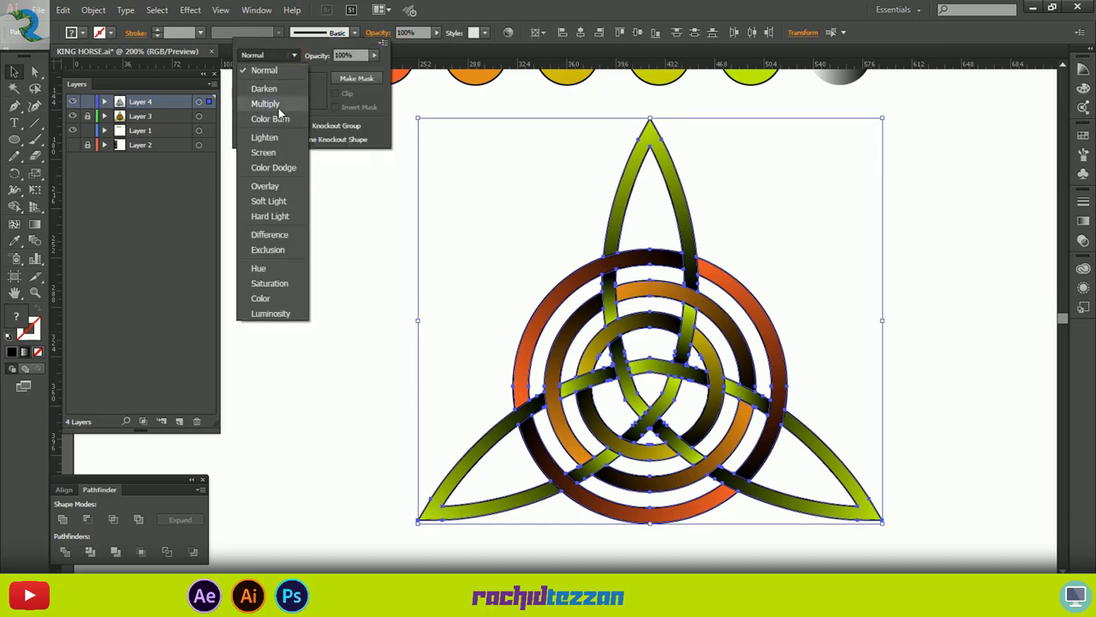
pyautogui.click(272, 103)
pyautogui.click(287, 54)
pyautogui.click(271, 181)
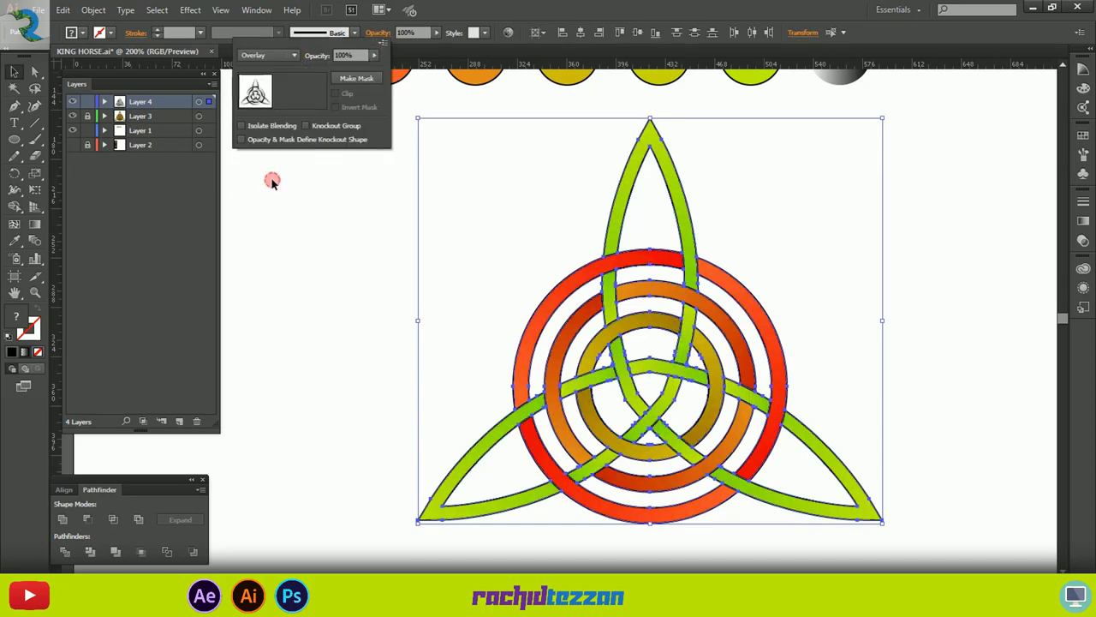
pyautogui.click(945, 224)
# Reselect the Layer 4 shading, compare several blend modes, set it to Hard Light at 40% opacity, and deselect.
pyautogui.moveTo(463, 185); pyautogui.dragTo(754, 450)
pyautogui.click(377, 33)
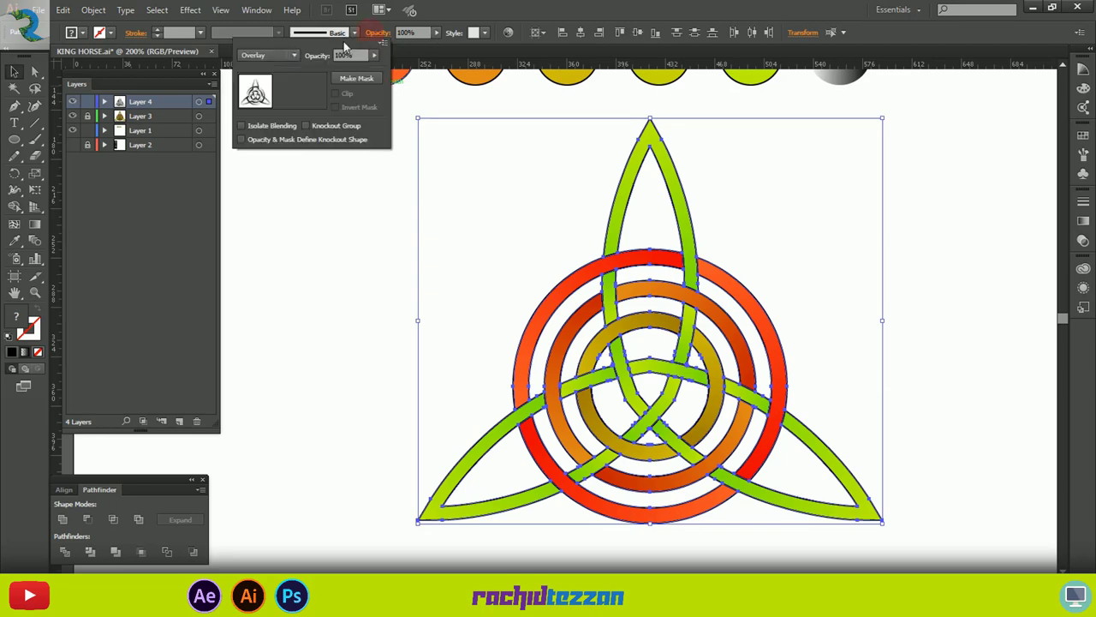
pyautogui.click(286, 55)
pyautogui.click(273, 198)
pyautogui.click(266, 55)
pyautogui.click(266, 104)
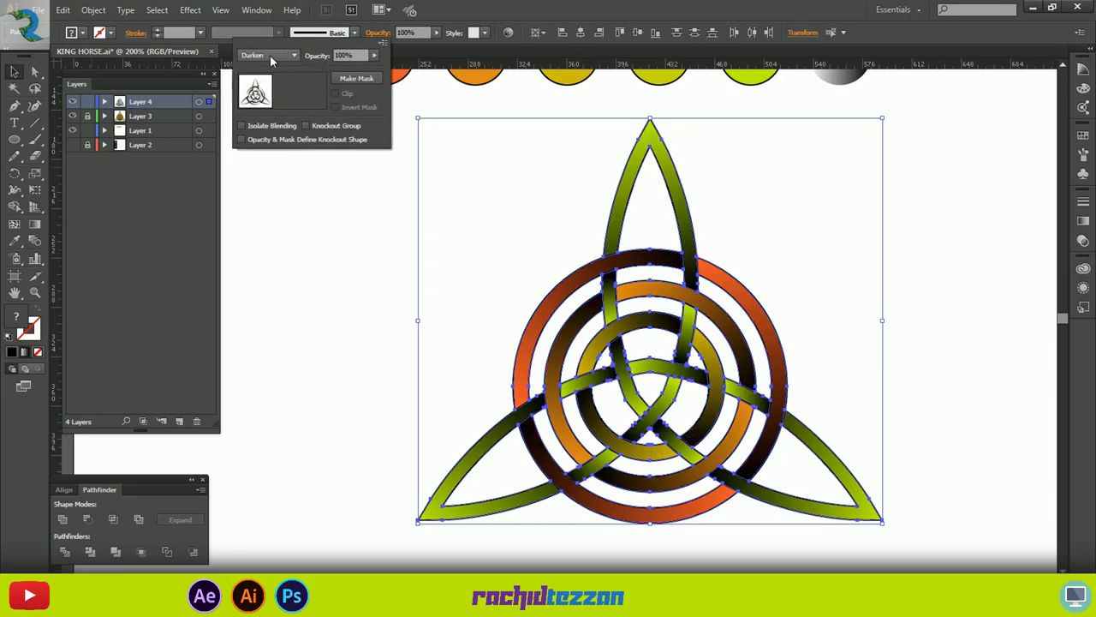
pyautogui.click(266, 55)
pyautogui.click(267, 119)
pyautogui.click(266, 56)
pyautogui.click(267, 137)
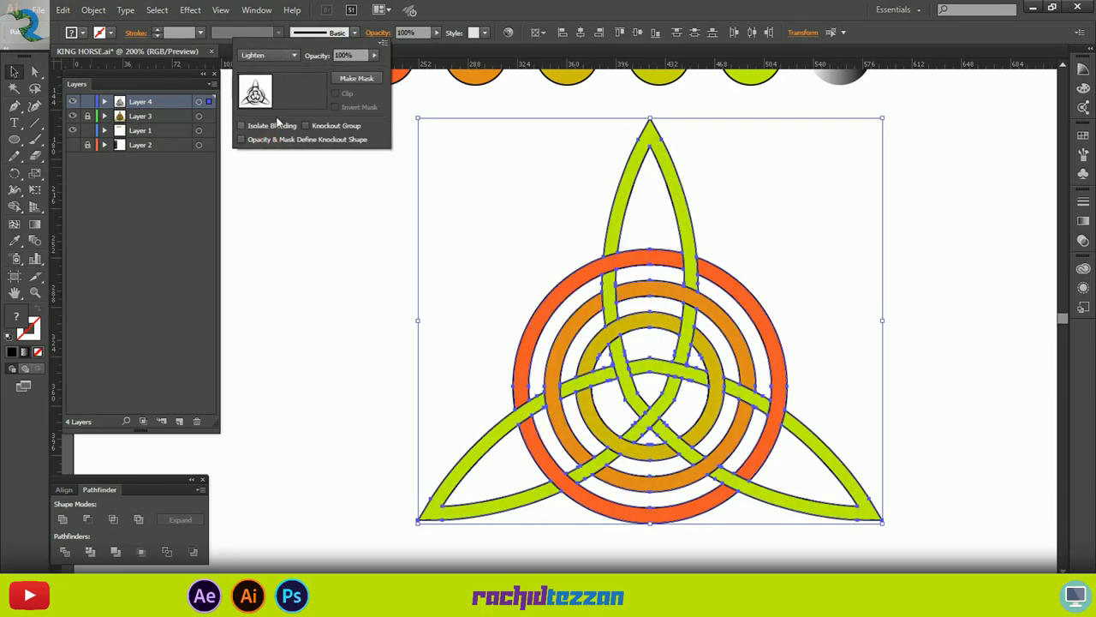
pyautogui.click(267, 55)
pyautogui.click(266, 153)
pyautogui.click(267, 56)
pyautogui.click(267, 216)
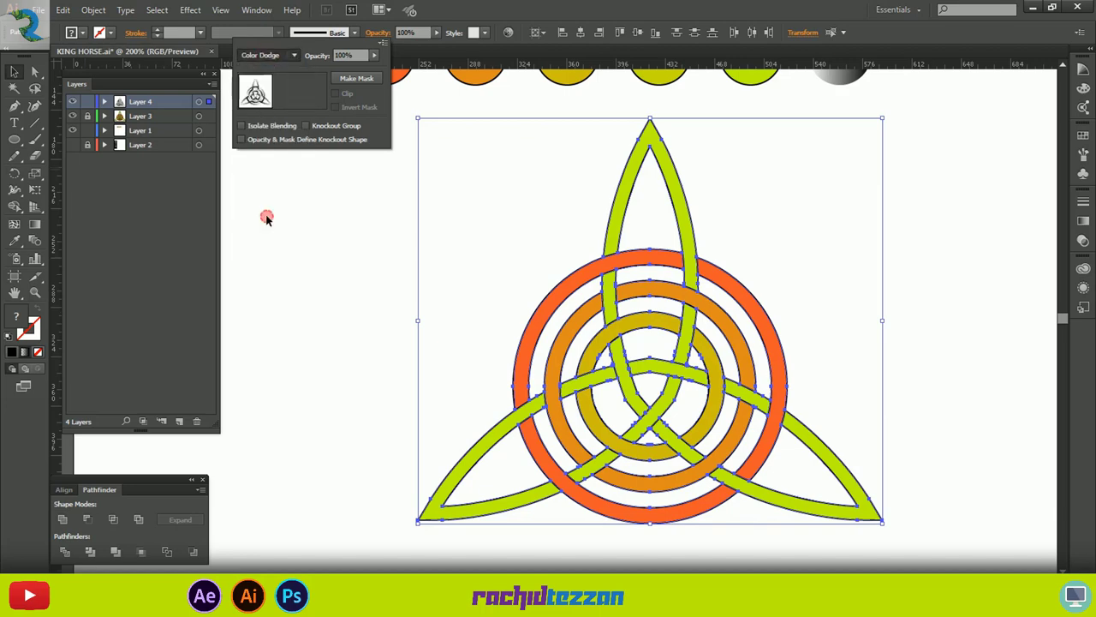
pyautogui.click(350, 69)
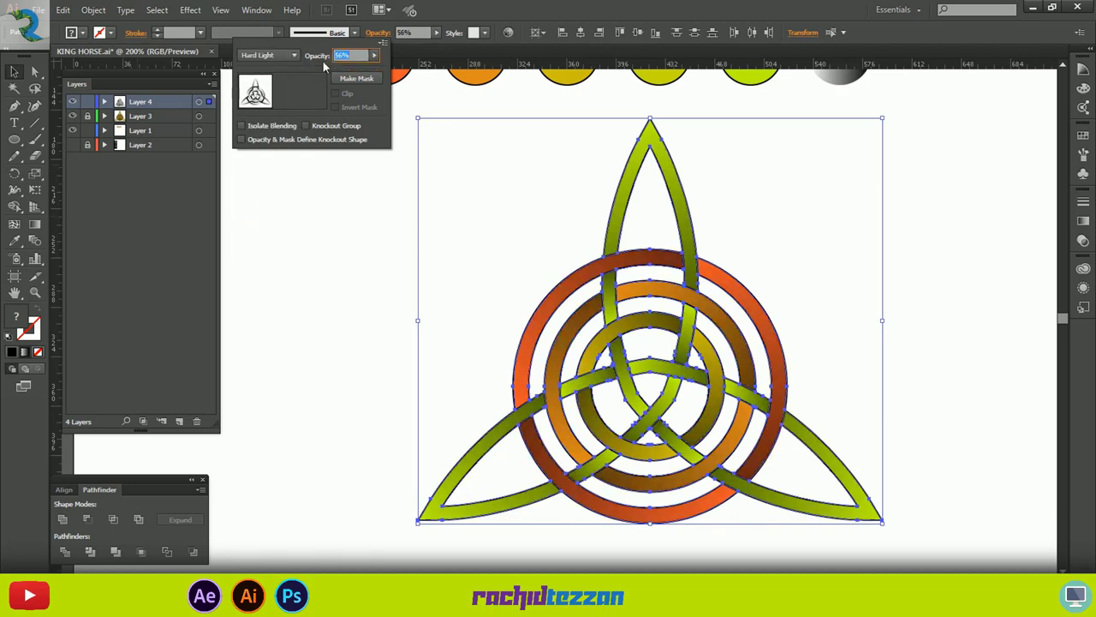
pyautogui.click(942, 345)
# Move the six colour swatch circles off the artboard to just below it, beside the font name text.
pyautogui.scroll(-2, 883, 309)
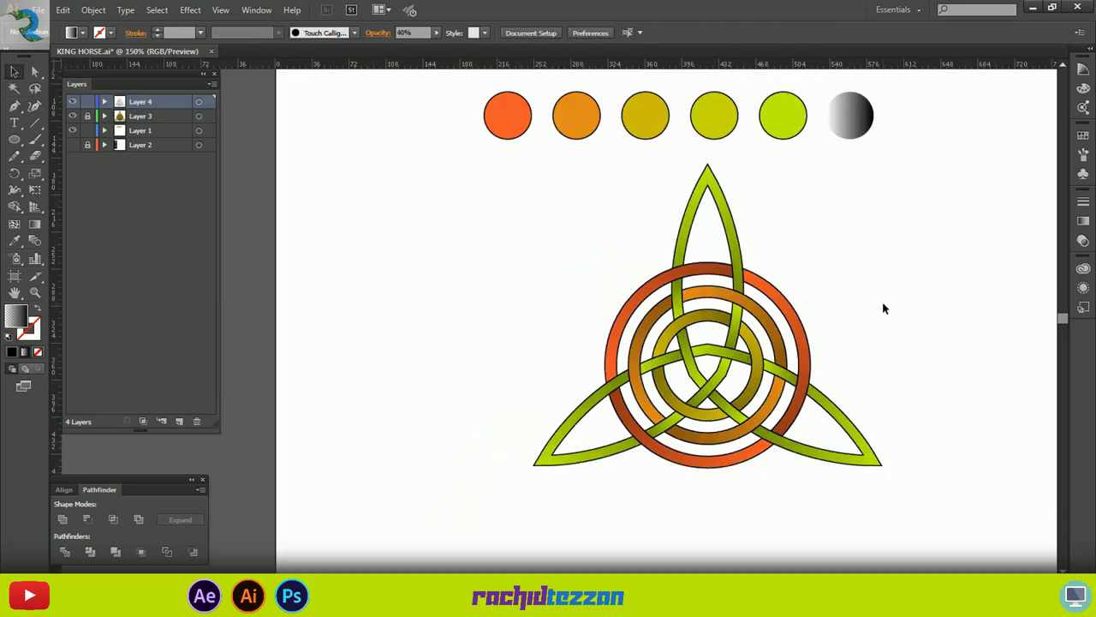
pyautogui.scroll(-1, 885, 308)
pyautogui.hscroll(1, 885, 308)
pyautogui.moveTo(565, 118); pyautogui.dragTo(852, 146)
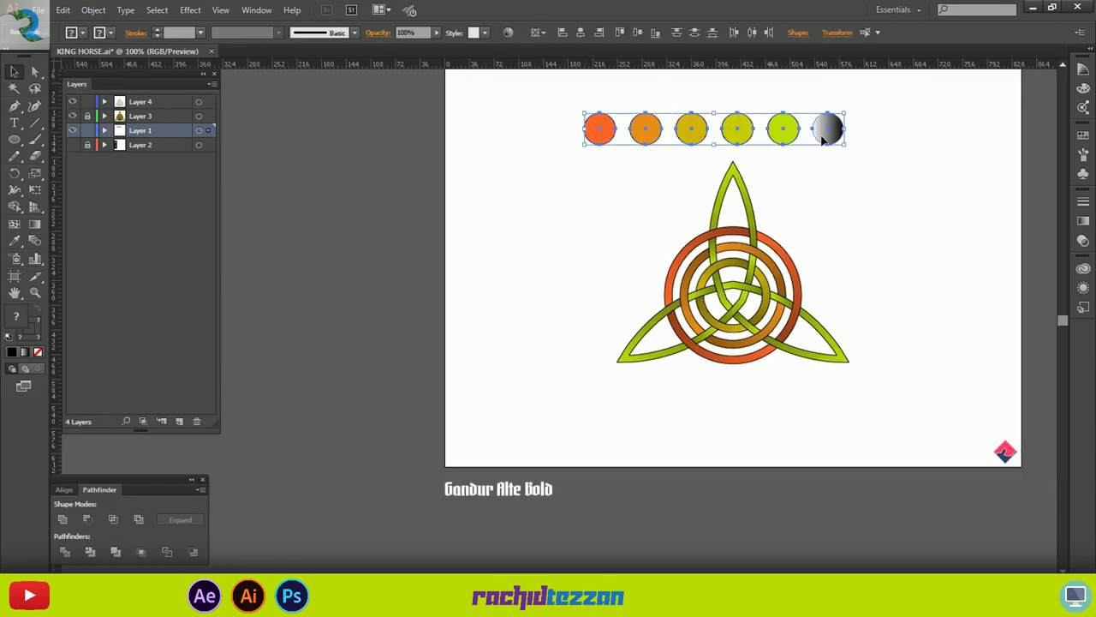
pyautogui.moveTo(783, 129); pyautogui.dragTo(761, 490)
pyautogui.click(824, 421)
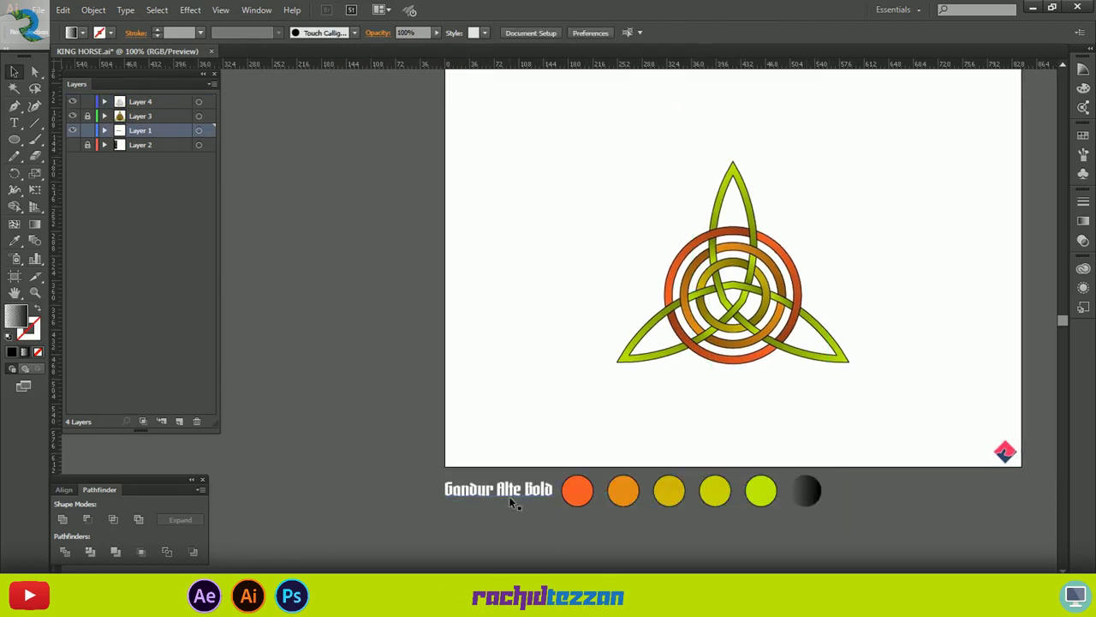
# Outline the strokes of the whole knot, scale the knot down about its centre, and deselect it.
pyautogui.hscroll(4, 509, 502)
pyautogui.scroll(3, 509, 501)
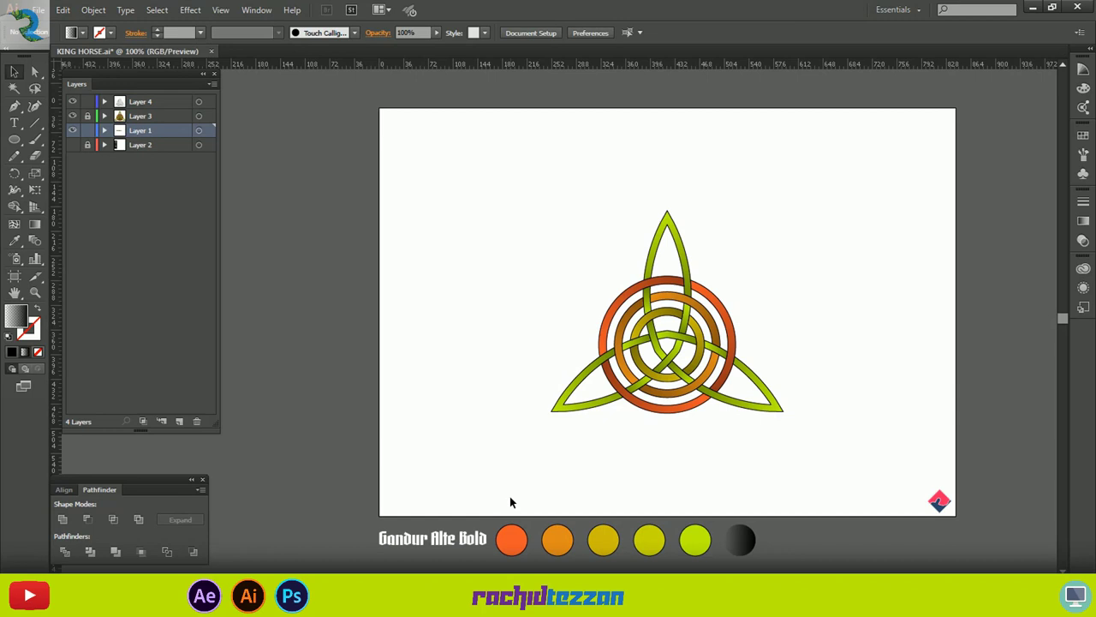
pyautogui.moveTo(571, 228); pyautogui.dragTo(787, 440)
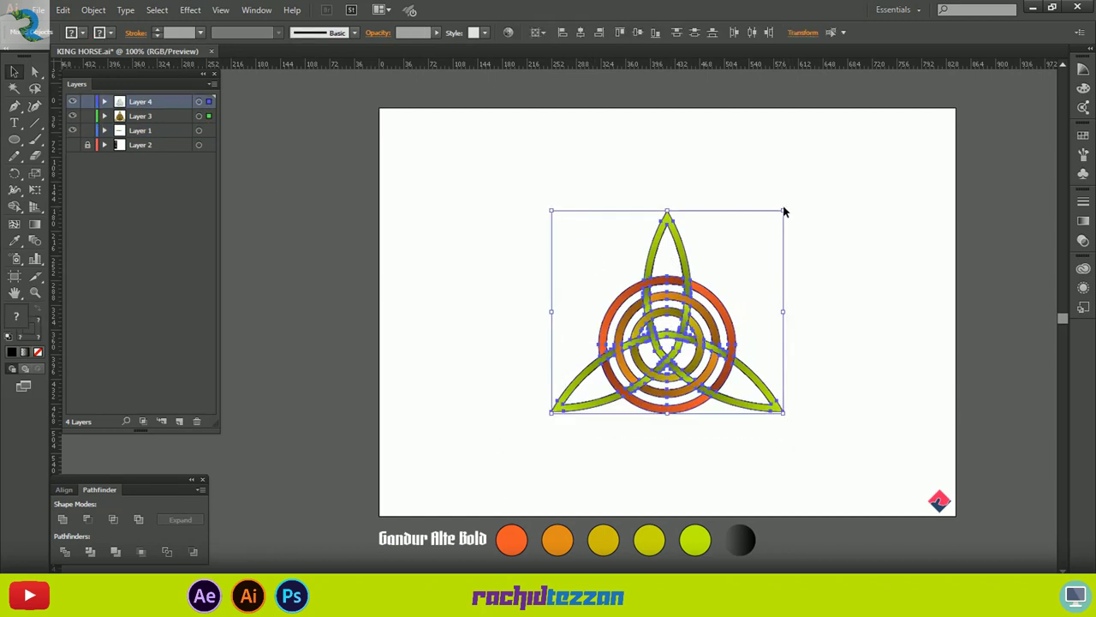
pyautogui.click(94, 9)
pyautogui.moveTo(154, 297)
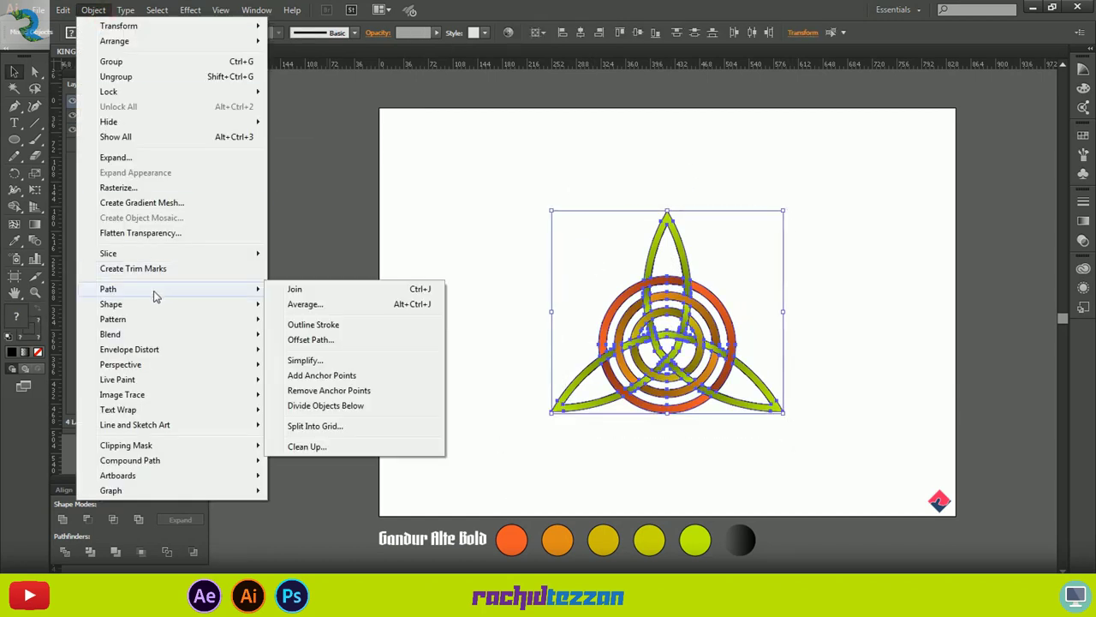
pyautogui.click(306, 321)
pyautogui.moveTo(785, 210); pyautogui.dragTo(735, 254)
pyautogui.click(741, 375)
# Place a copy of the font name text on the artboard below the knot and give it the bright green swatch's fill and black outline.
pyautogui.moveTo(497, 549); pyautogui.dragTo(710, 423)
pyautogui.doubleClick(703, 414)
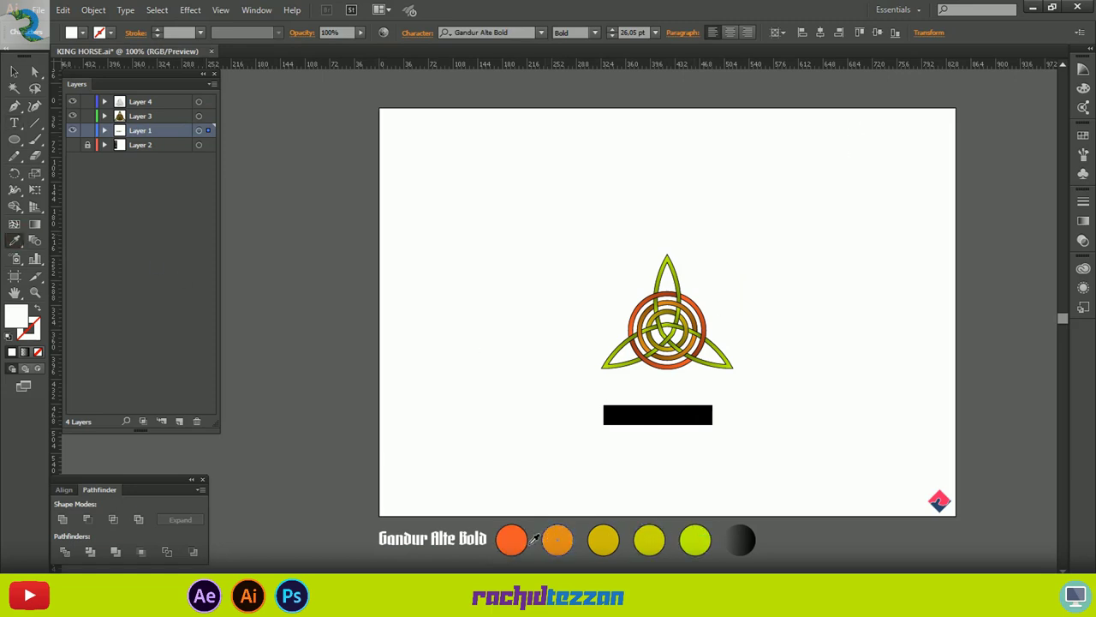
pyautogui.click(698, 539)
# Replace the copied text below the knot with "NOEUD CELTIQUE".
pyautogui.click(14, 72)
pyautogui.tripleClick(646, 410)
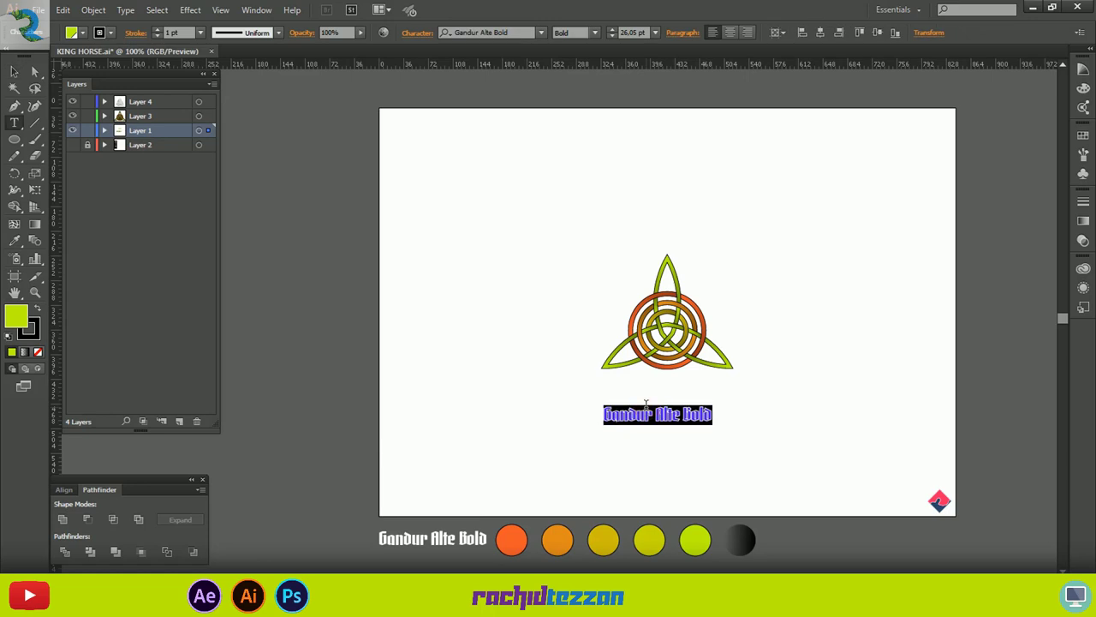
pyautogui.write('c')
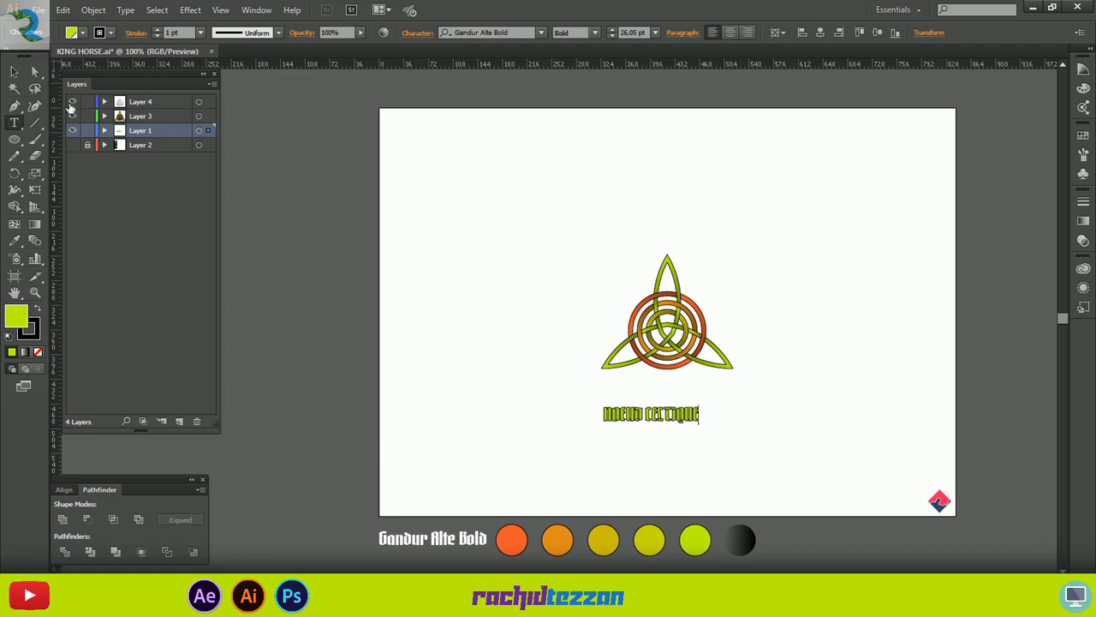
pyautogui.click(14, 72)
# Widen the title's letter tracking, enlarge it to about 42.4 pt, and place it centred just below the knot.
pyautogui.scroll(2, 638, 424)
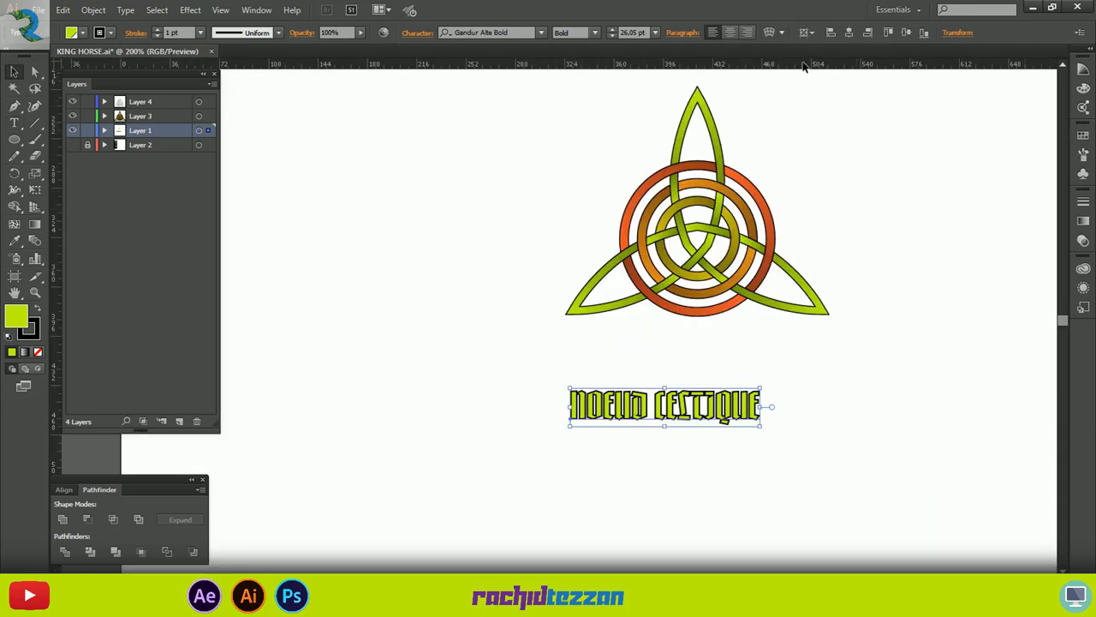
pyautogui.click(417, 33)
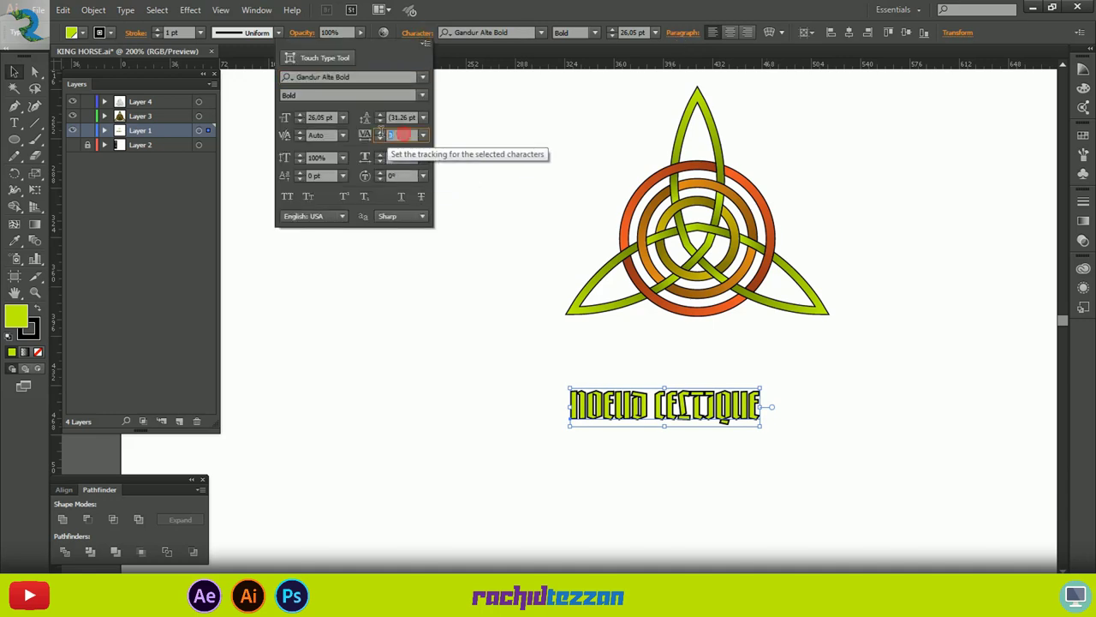
pyautogui.press('Return')
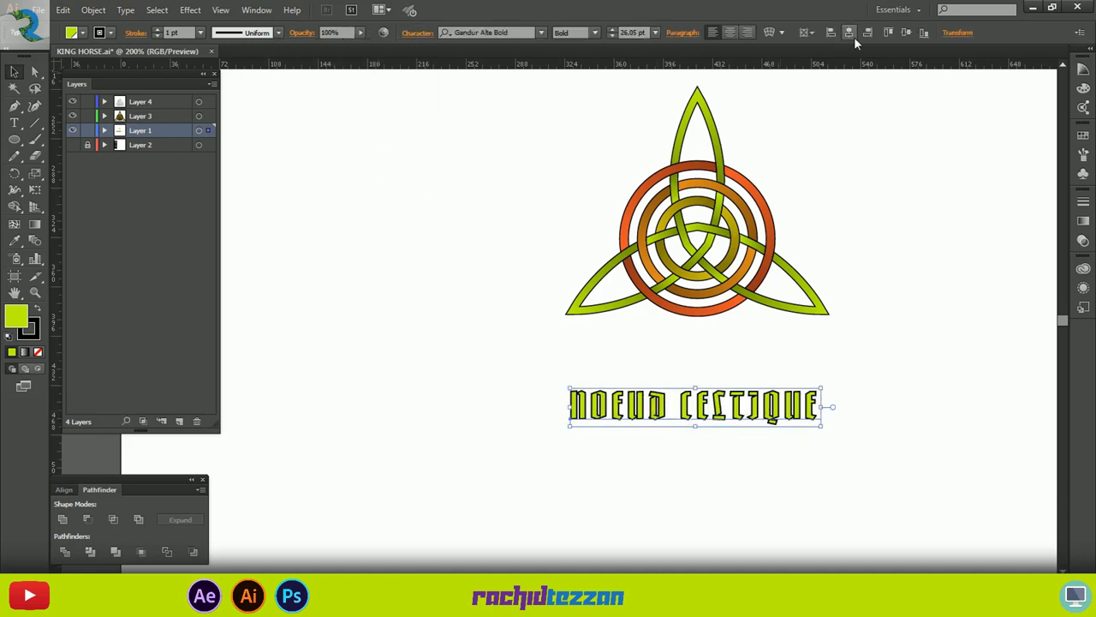
pyautogui.moveTo(822, 387); pyautogui.dragTo(902, 343)
pyautogui.click(733, 436)
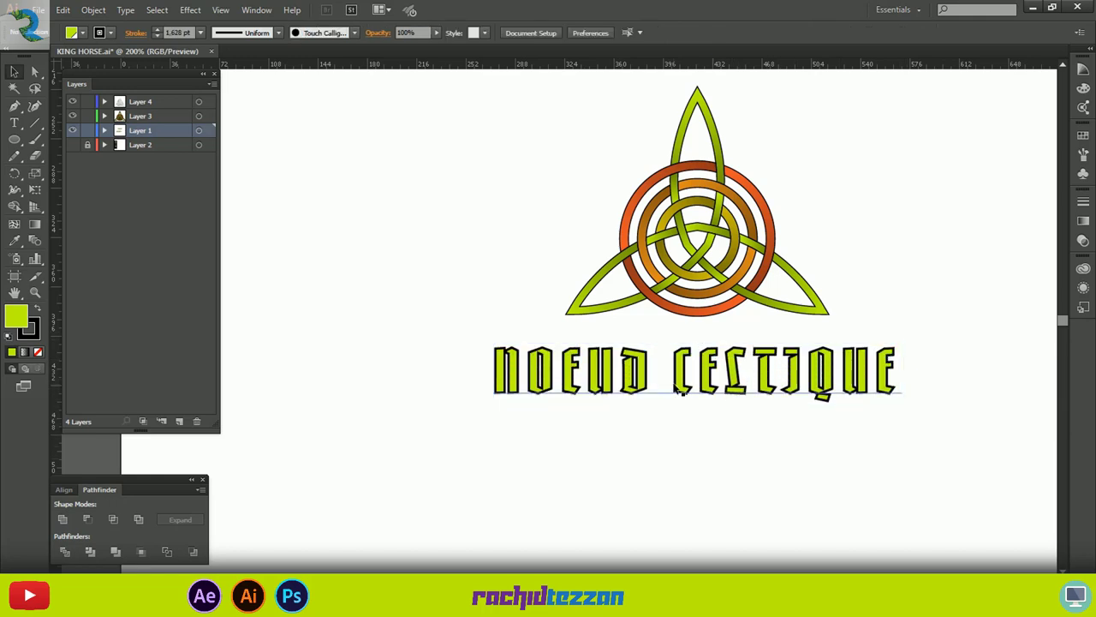
# Retype the title below the knot in lowercase as "noeud celtique" and deselect it.
pyautogui.tripleClick(674, 383)
pyautogui.write('NOEUD')
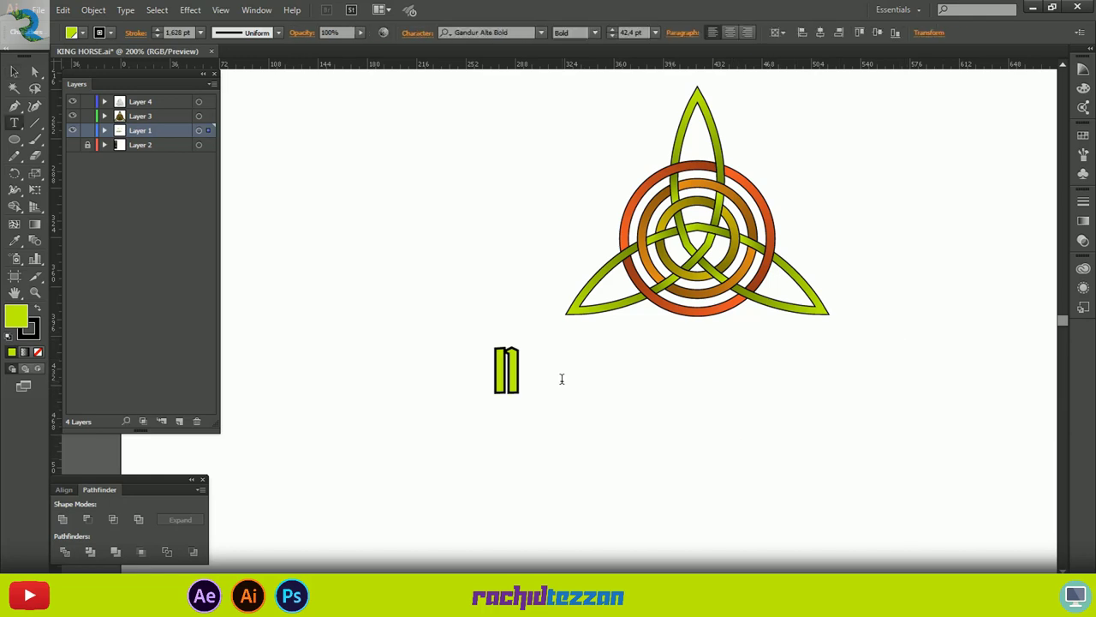
pyautogui.press('BackSpace')
pyautogui.press('BackSpace')
pyautogui.press('BackSpace')
pyautogui.press('BackSpace')
pyautogui.press('BackSpace')
pyautogui.write('noeud c')
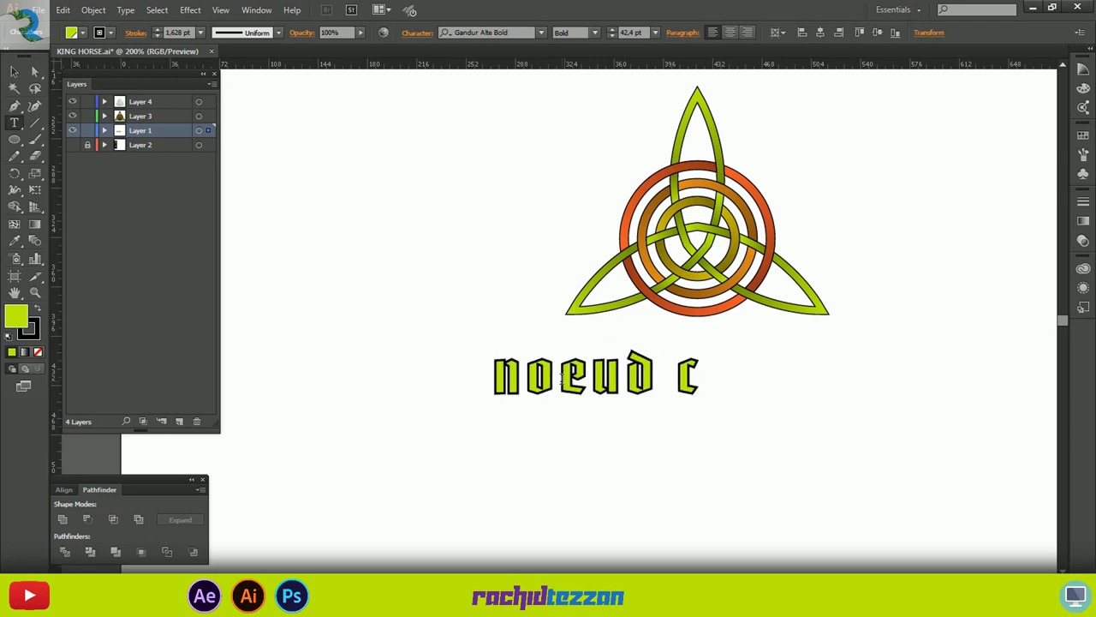
pyautogui.write('eltique')
pyautogui.click(17, 74)
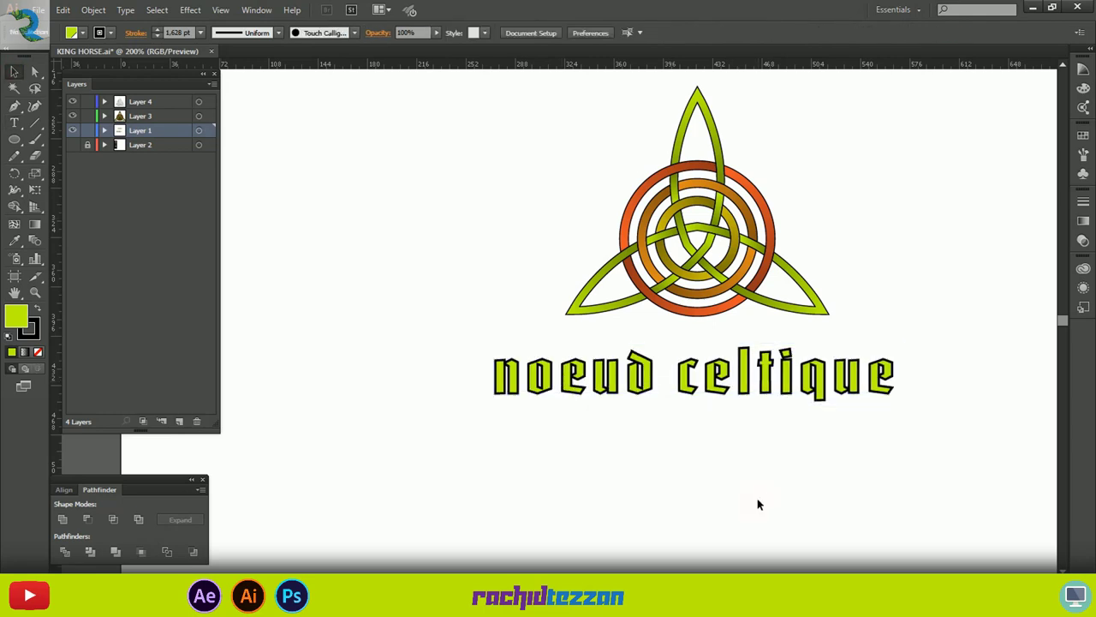
# Group the knot with its title, centre the group horizontally and vertically on the artboard, and deselect it.
pyautogui.hotkey('ctrl', '-')
pyautogui.scroll(1, 756, 445)
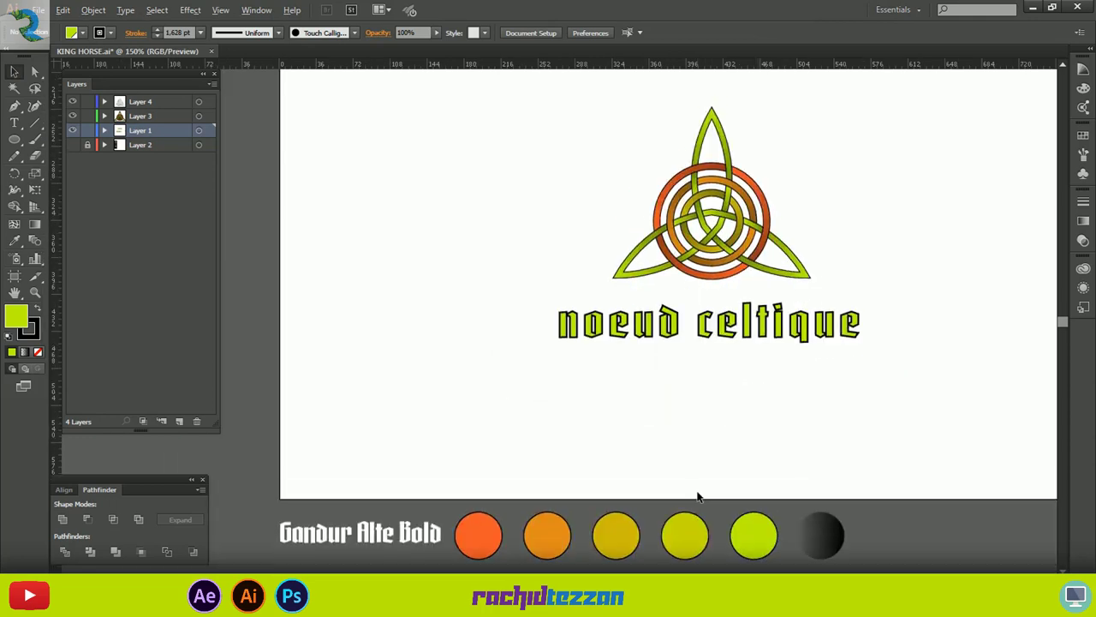
pyautogui.scroll(-1, 750, 388)
pyautogui.scroll(4, 751, 388)
pyautogui.hscroll(2, 750, 388)
pyautogui.moveTo(561, 274); pyautogui.dragTo(795, 443)
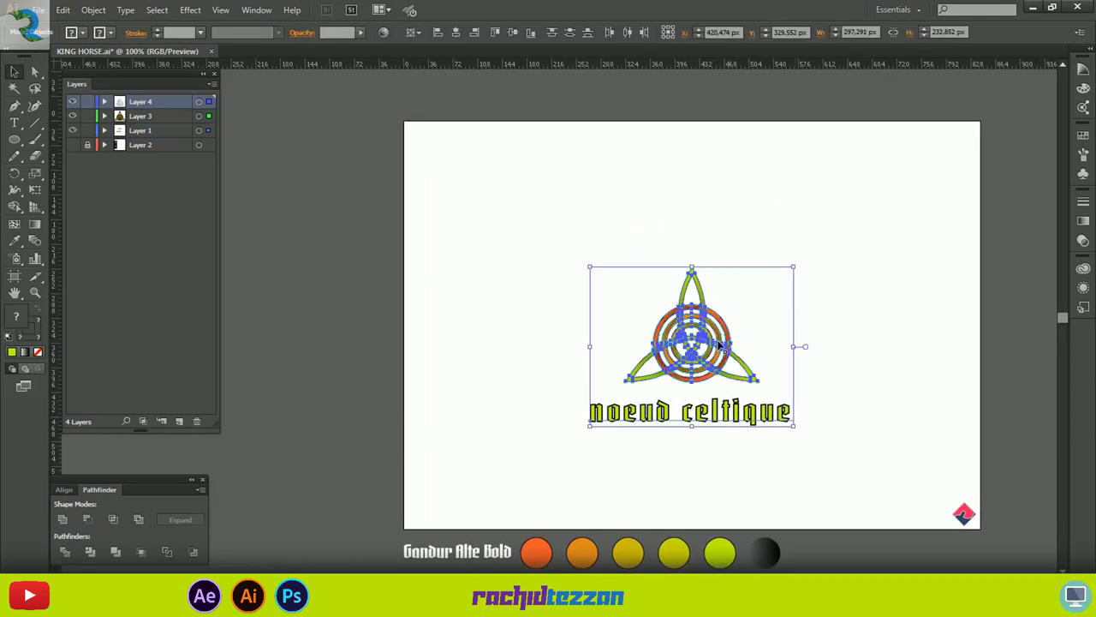
pyautogui.rightClick(709, 332)
pyautogui.click(753, 409)
pyautogui.click(456, 33)
pyautogui.click(513, 32)
pyautogui.click(839, 330)
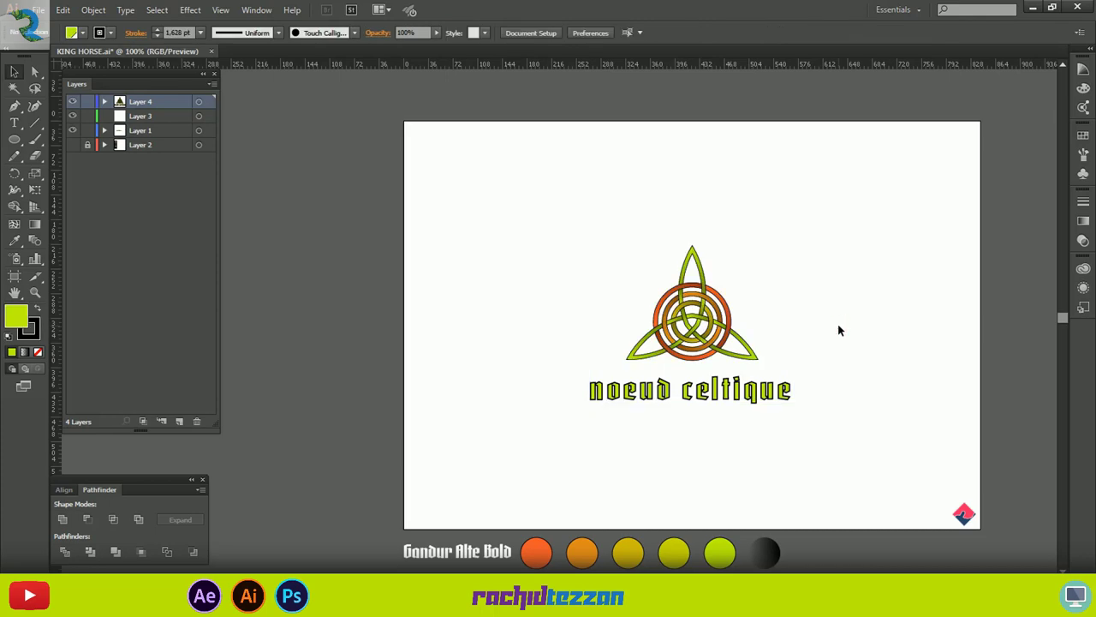
pyautogui.scroll(-1, 839, 330)
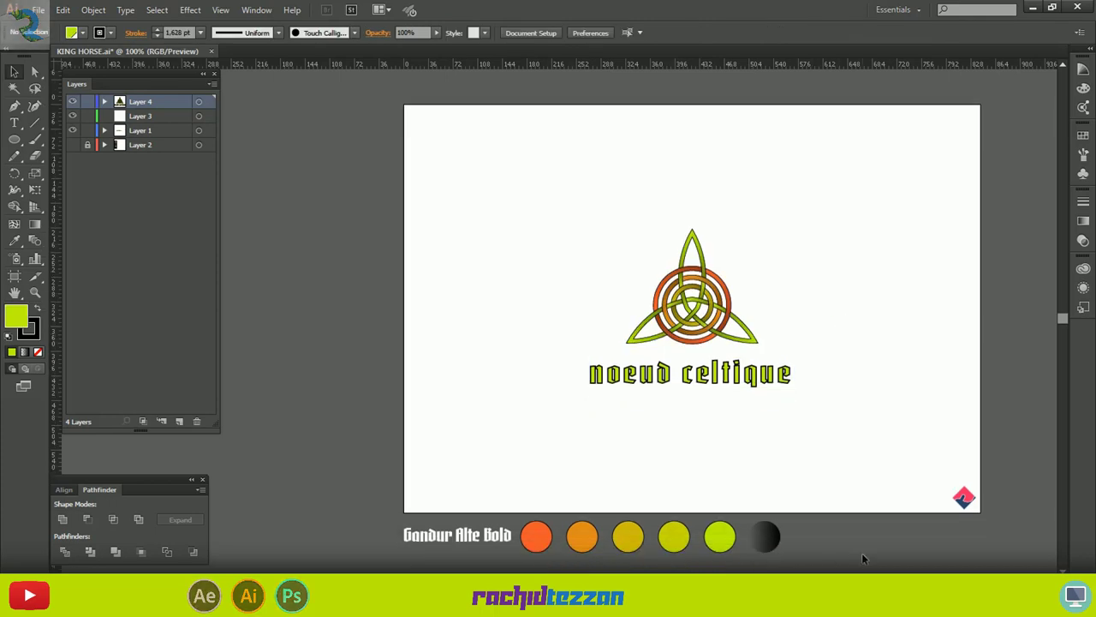